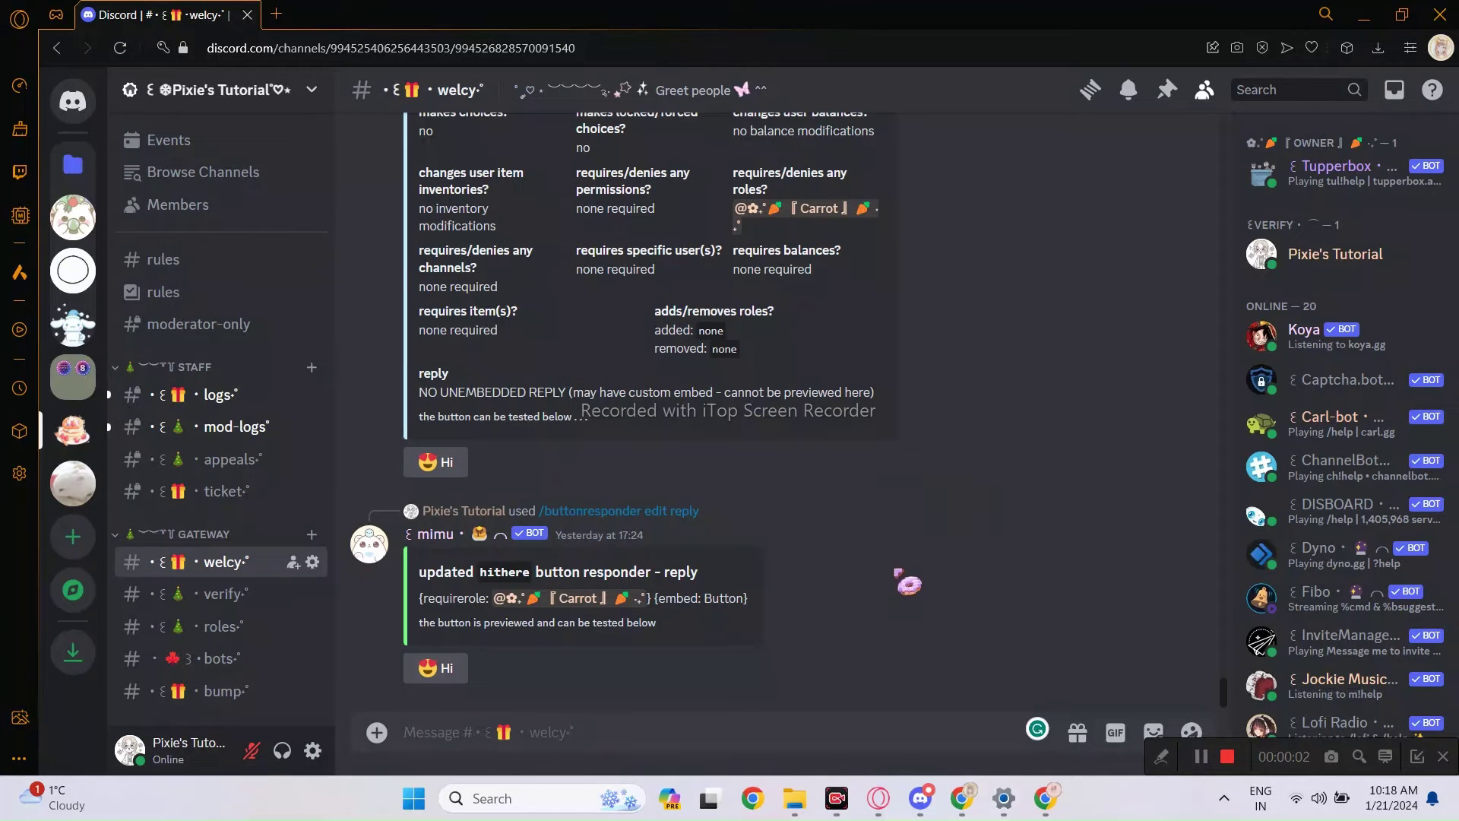
Step: Test the Hi button to get mimu's private 'Booo Goodbye' reply, then view and close mimu's profile
{"action": "left_click", "coordinate": [459, 676]}
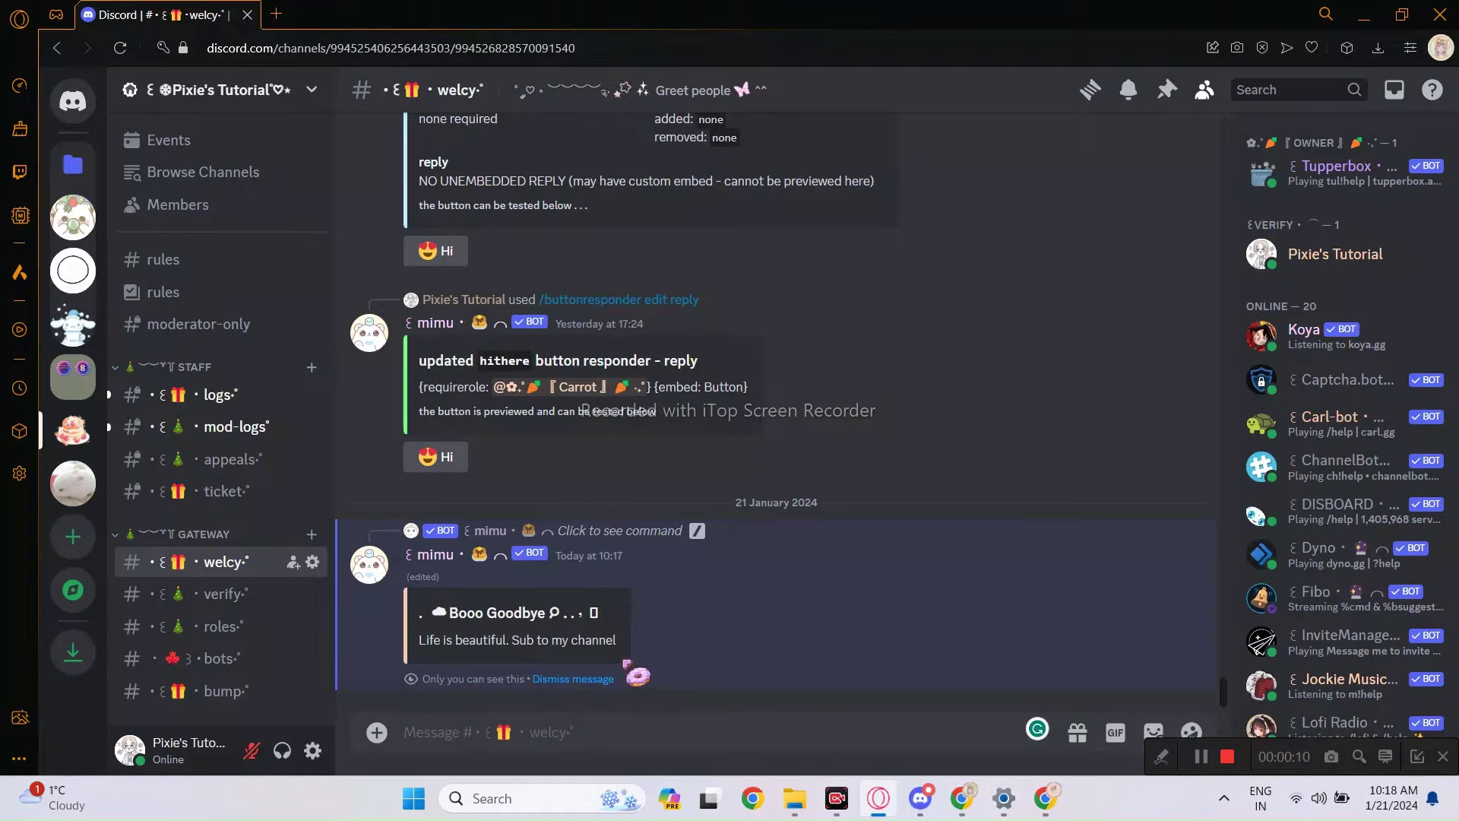
{"action": "left_click", "coordinate": [442, 555]}
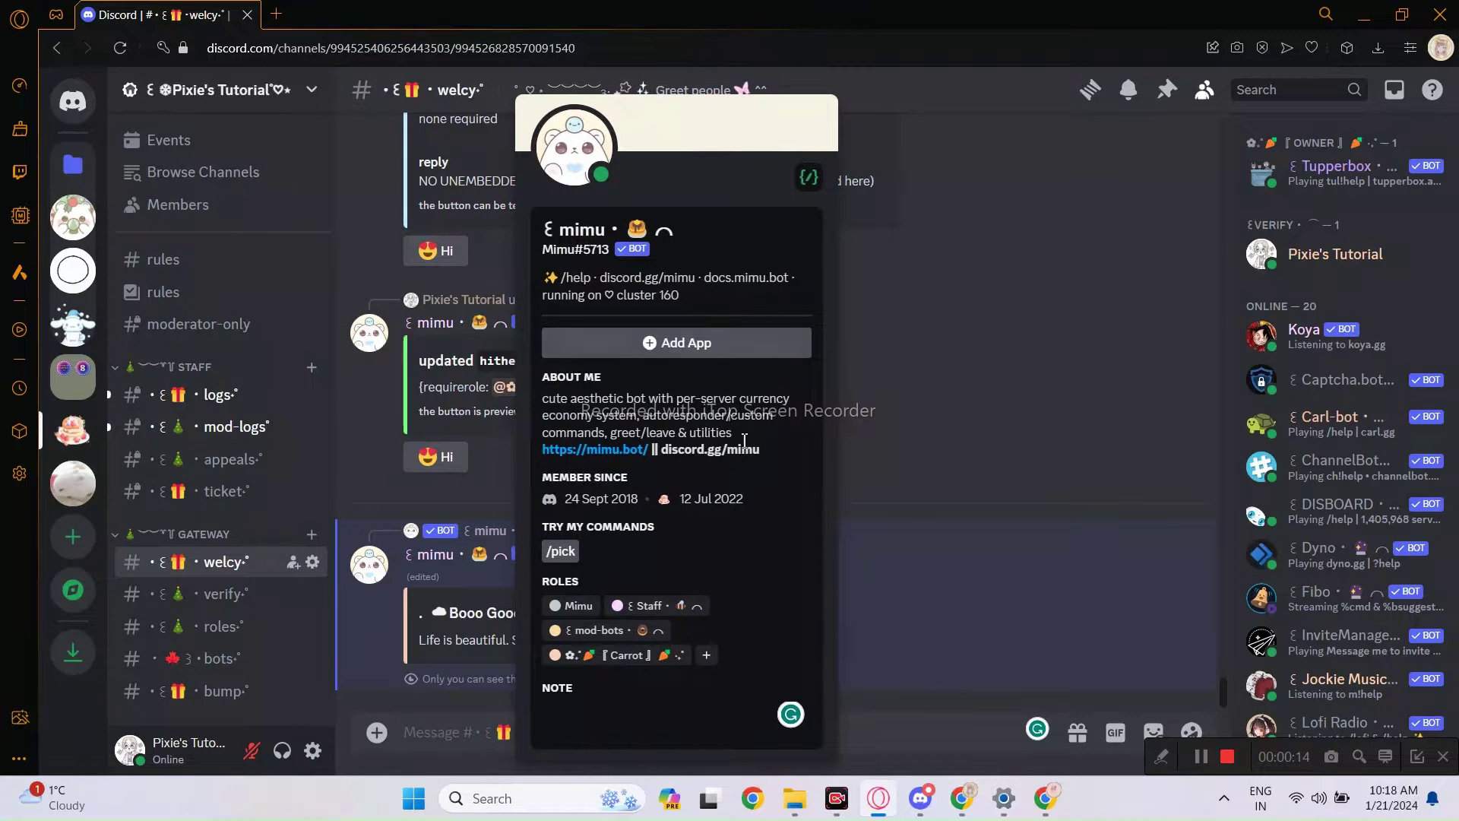
{"action": "left_click", "coordinate": [930, 481]}
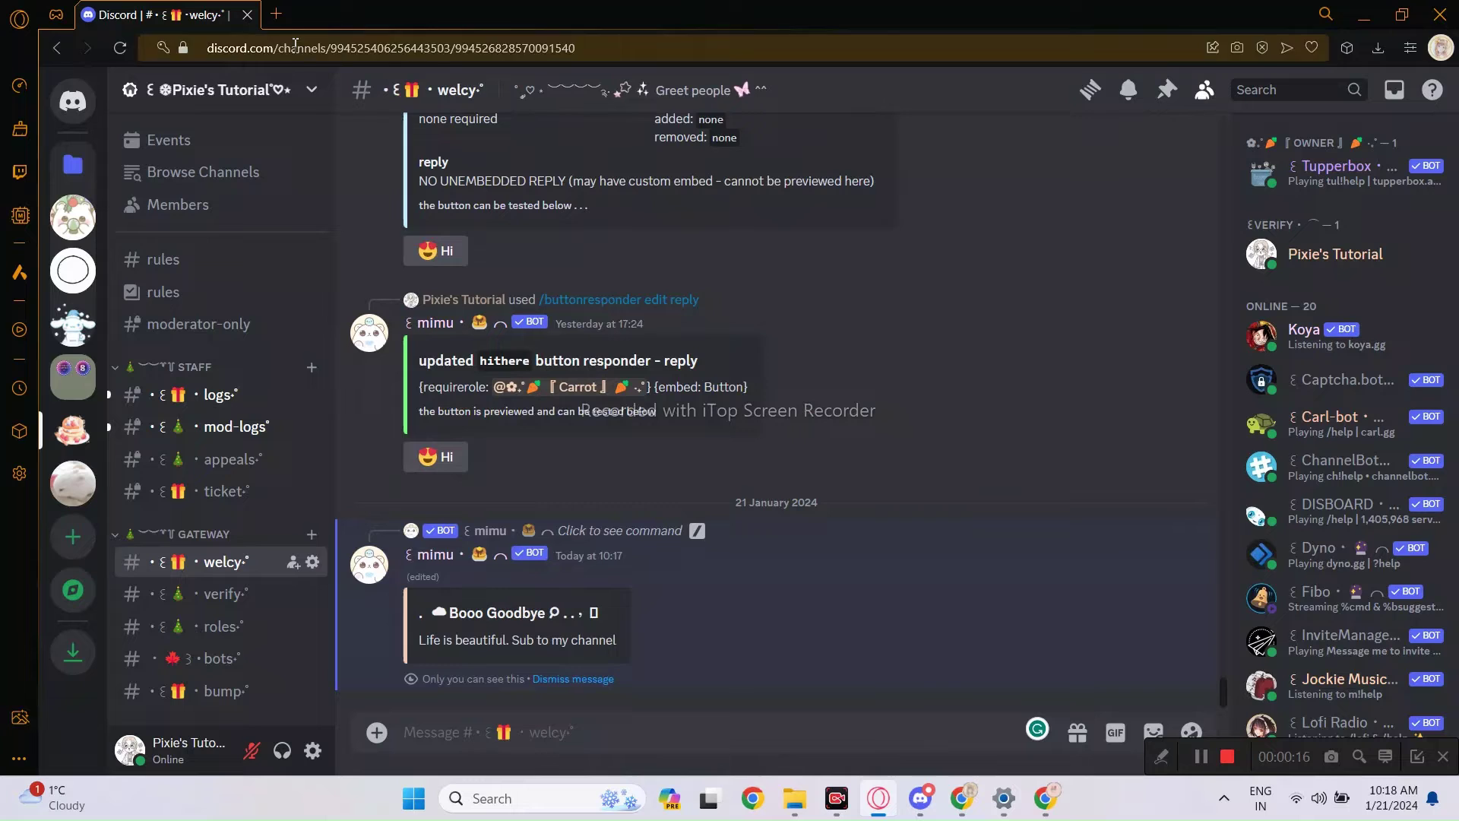
{"action": "left_click", "coordinate": [311, 92]}
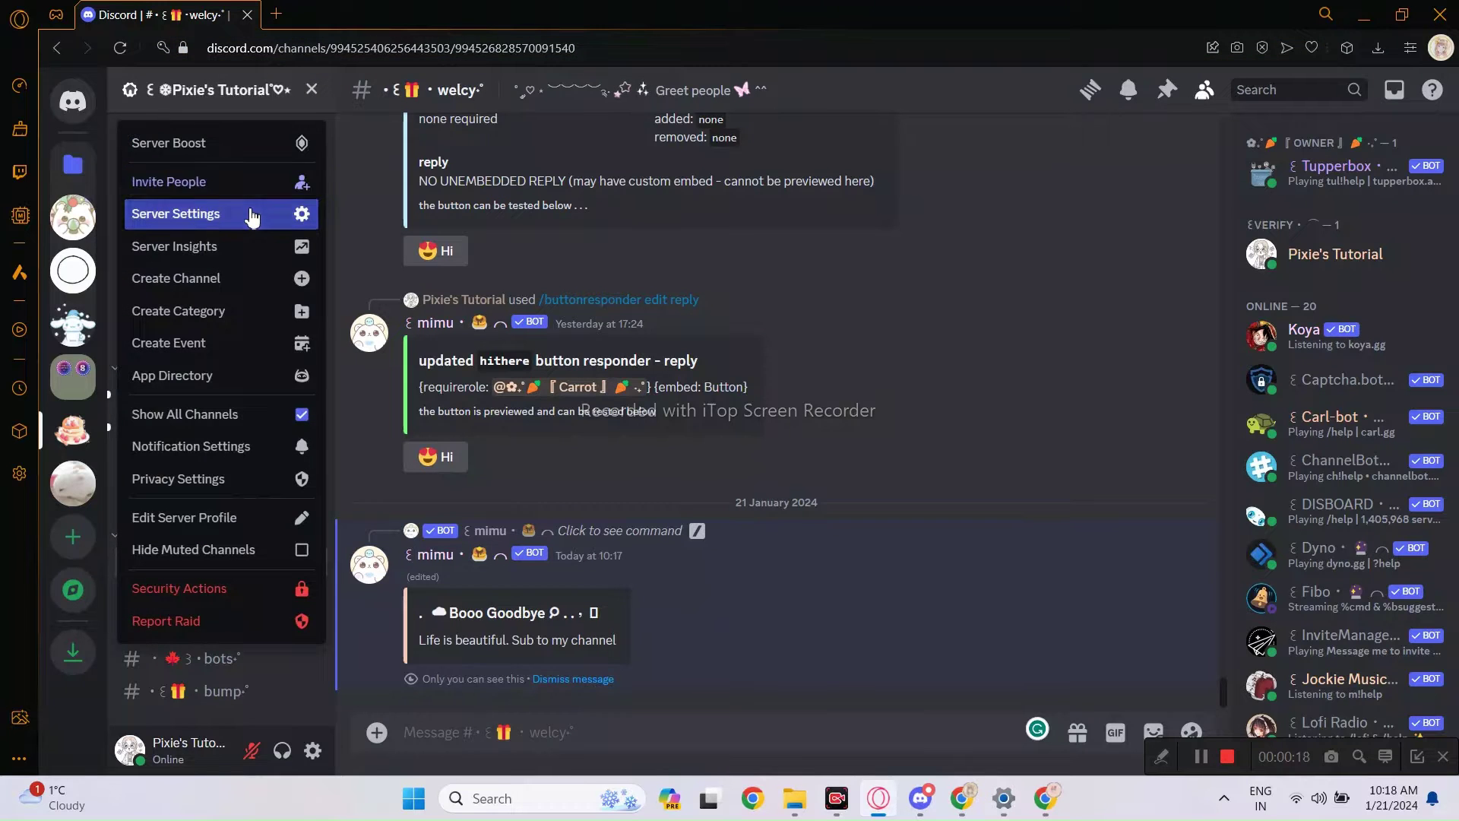
{"action": "left_click", "coordinate": [248, 215]}
{"action": "left_click", "coordinate": [338, 193]}
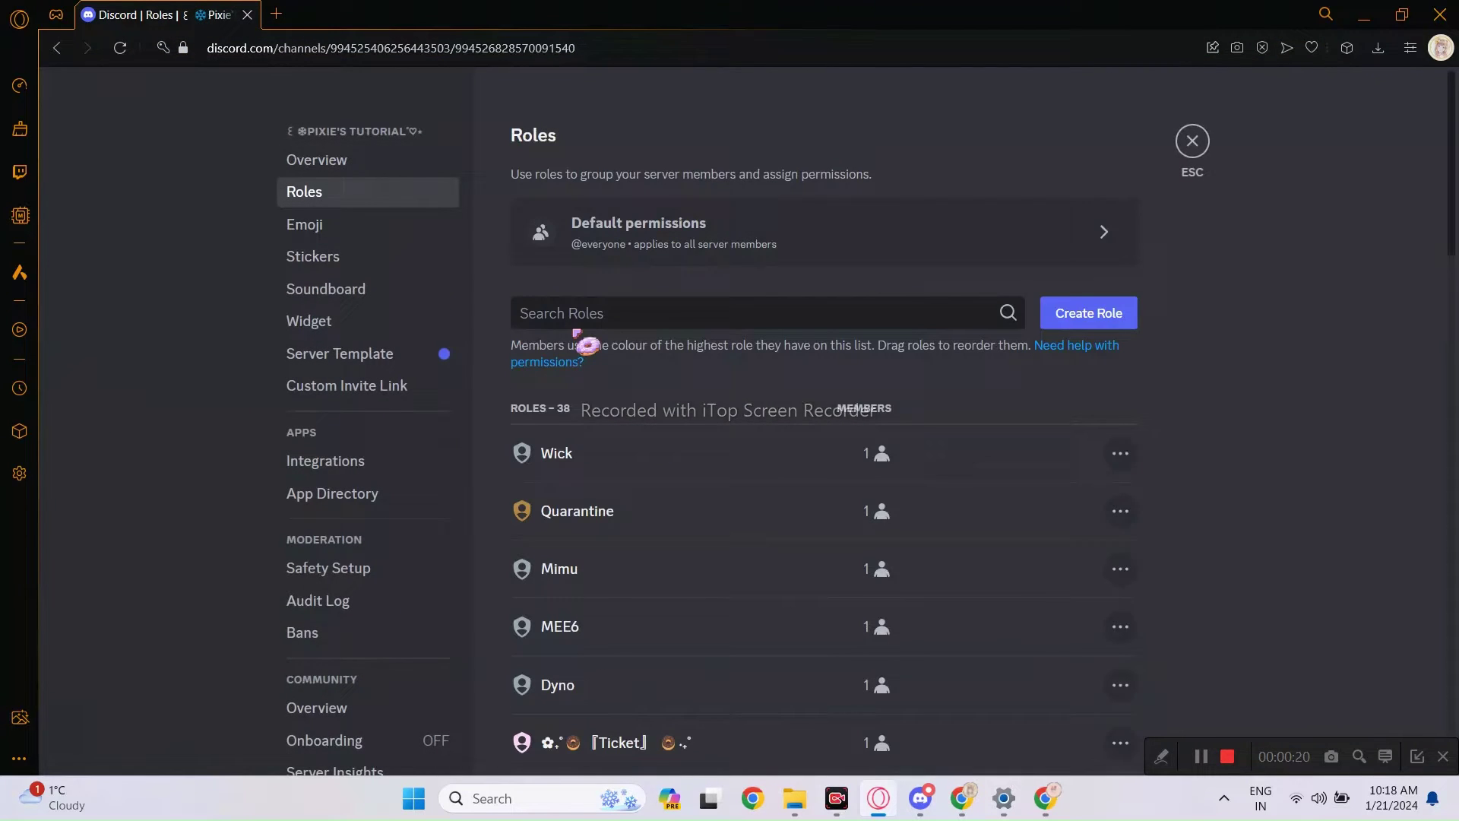
{"action": "scroll", "coordinate": [611, 397], "scroll_direction": "down", "scroll_amount": 3}
{"action": "left_click", "coordinate": [609, 407]}
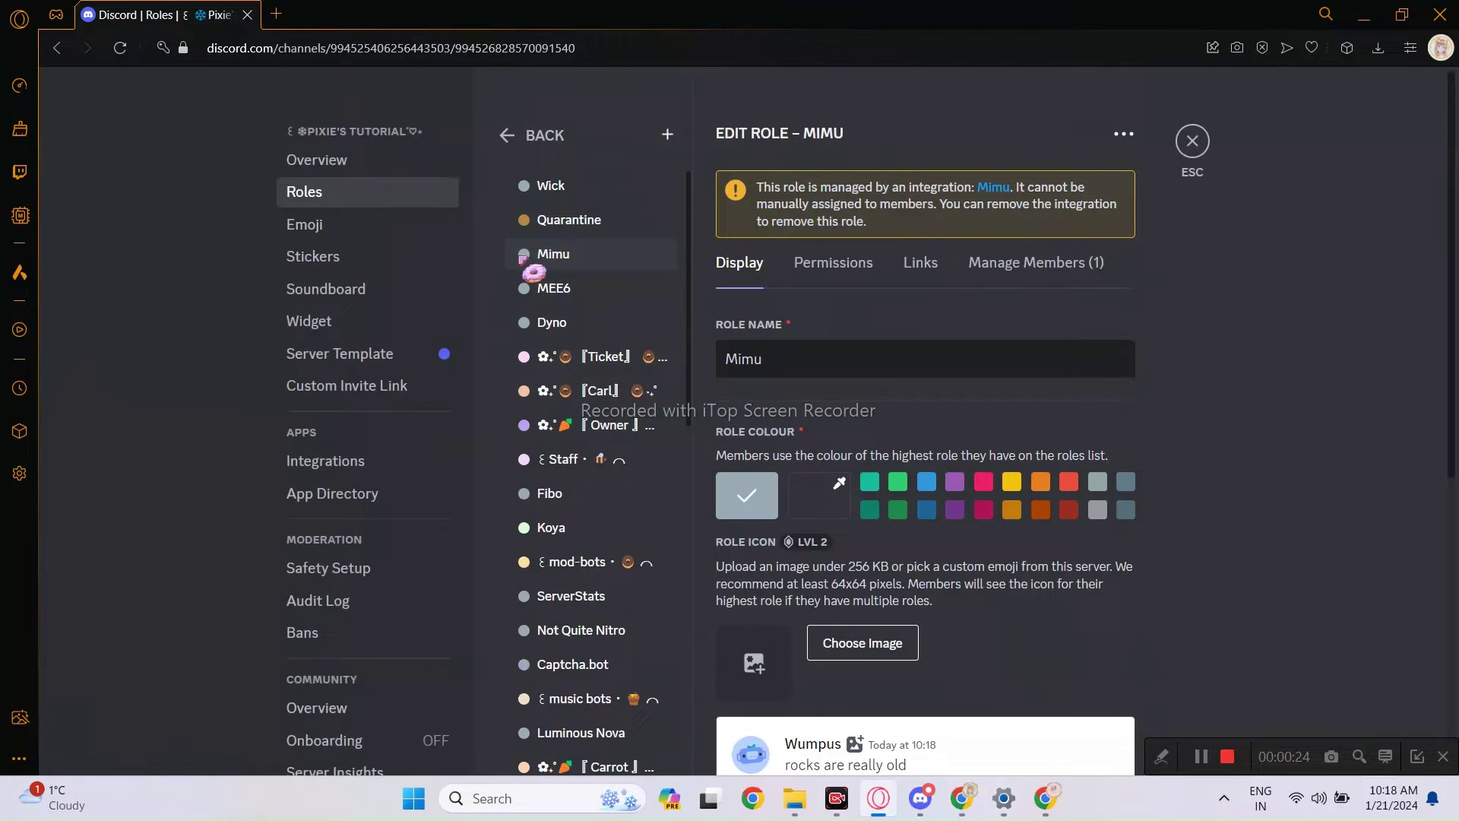
{"action": "left_click", "coordinate": [833, 266]}
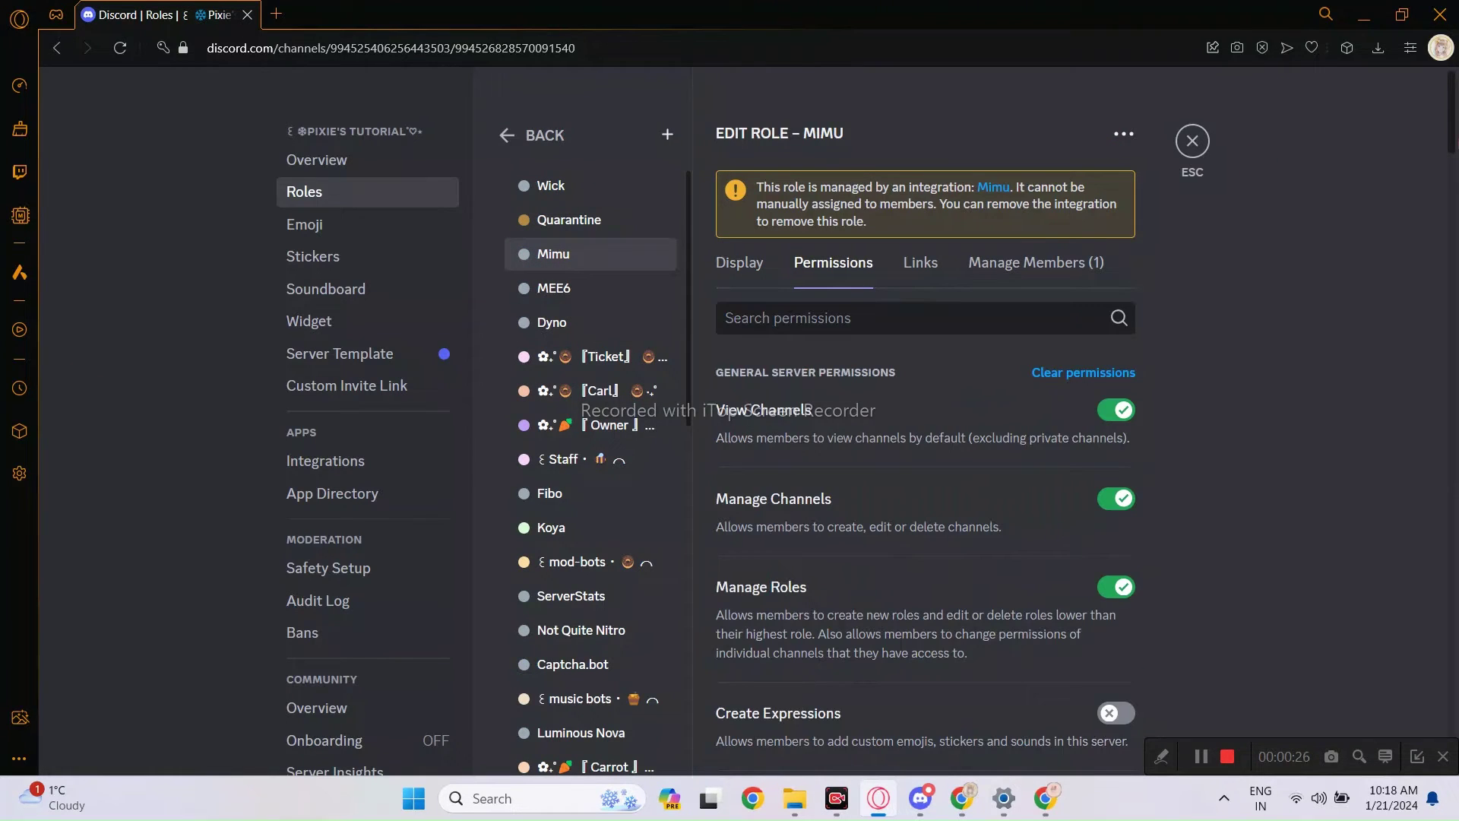
{"action": "scroll", "coordinate": [925, 532], "scroll_direction": "down", "scroll_amount": 20}
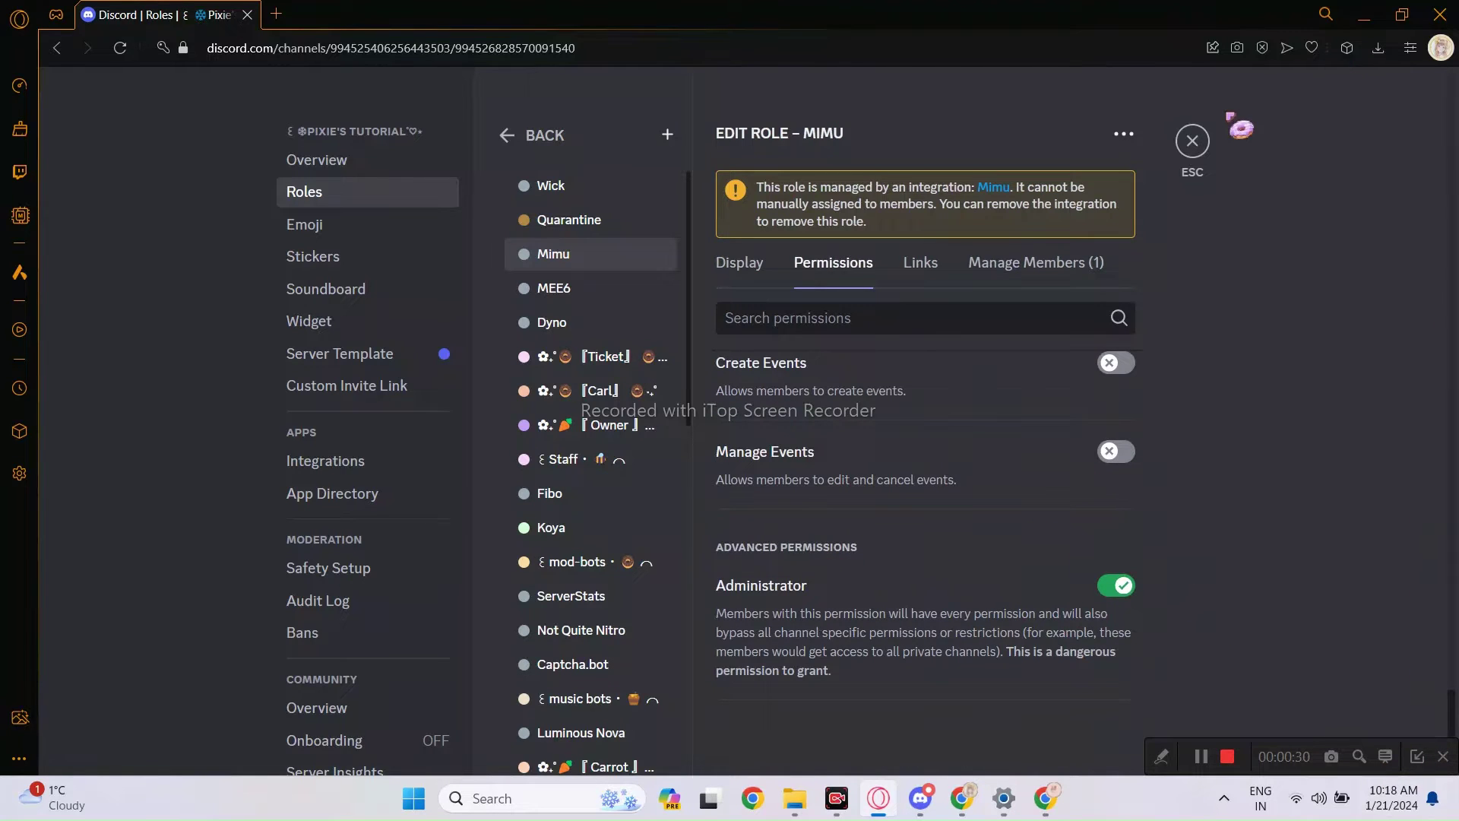
{"action": "left_click", "coordinate": [1192, 141]}
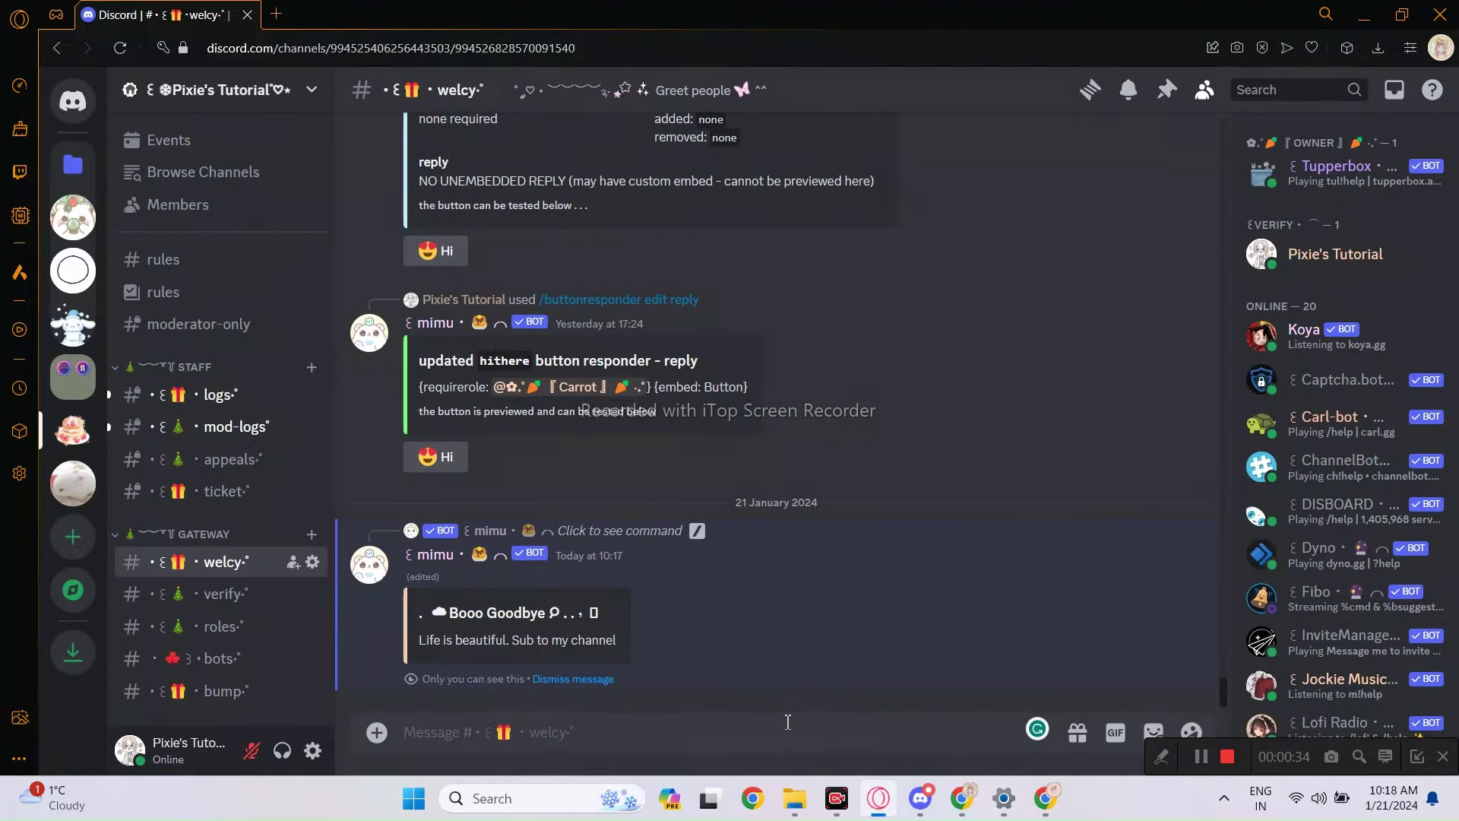
Step: Start /buttonresponder add with name Pixie and reply 'Sub to my channel'
{"action": "type", "text": "/button"}
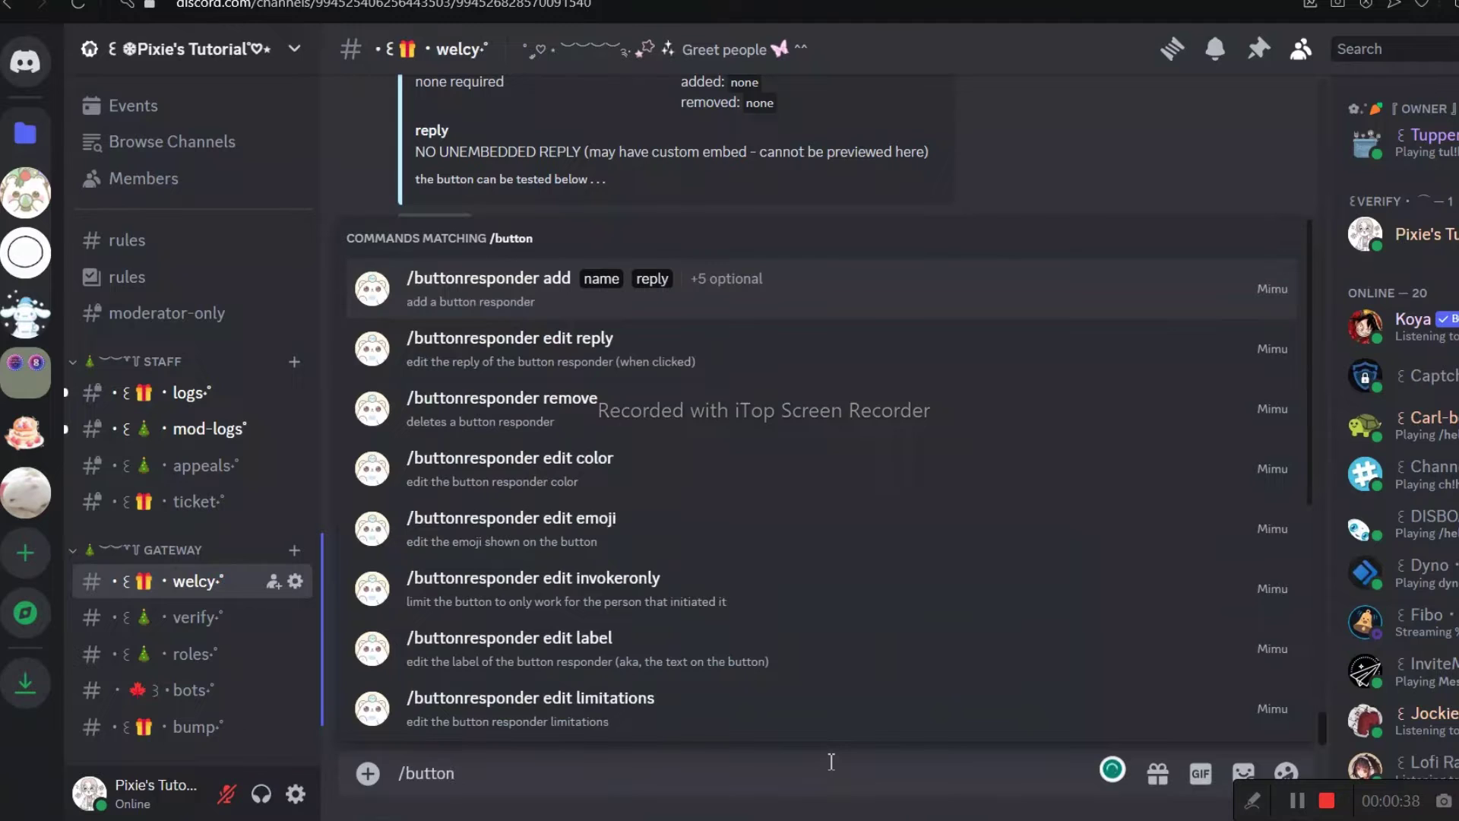
{"action": "type", "text": "respo"}
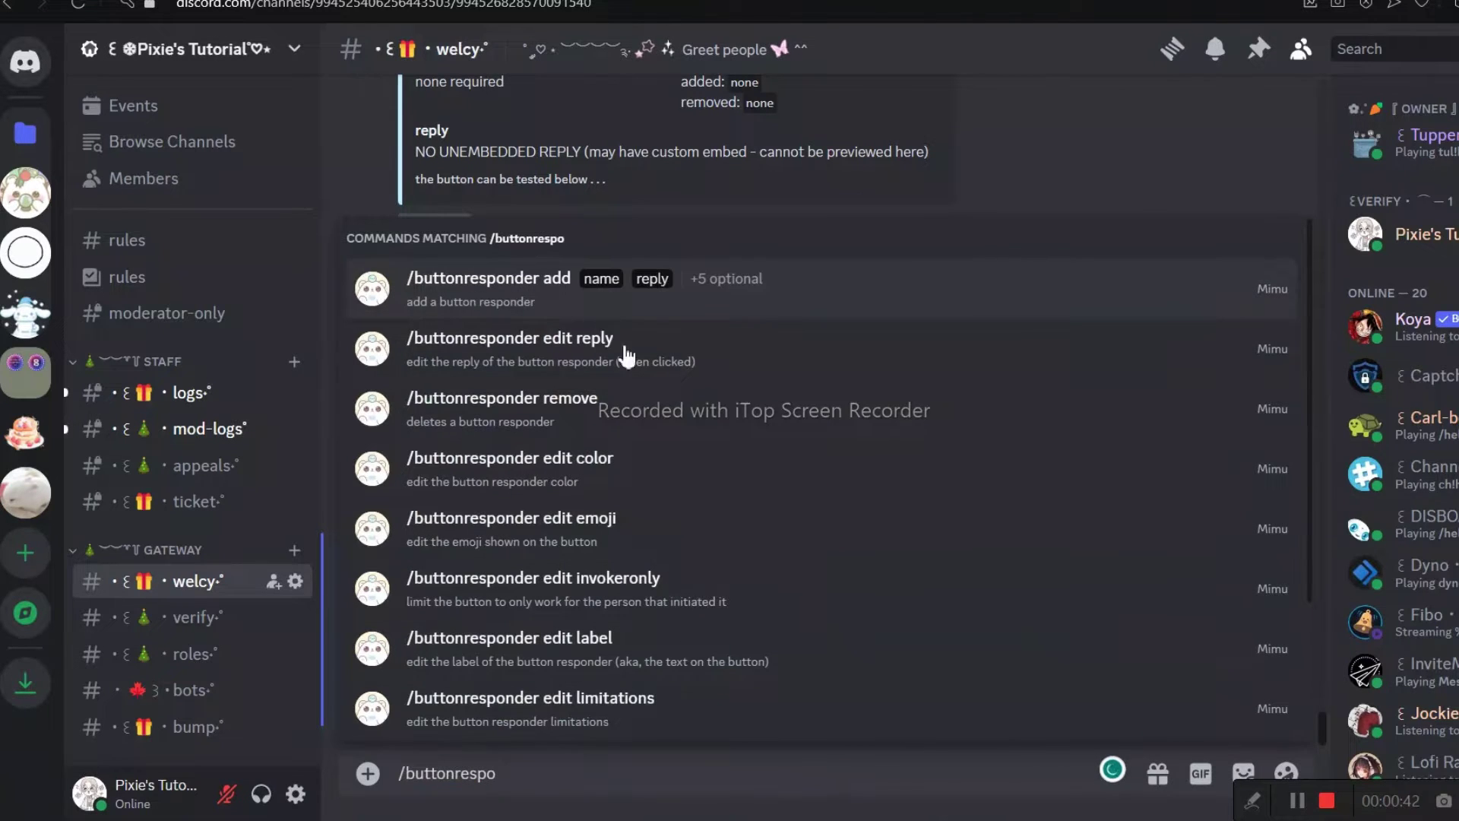
{"action": "left_click", "coordinate": [600, 293]}
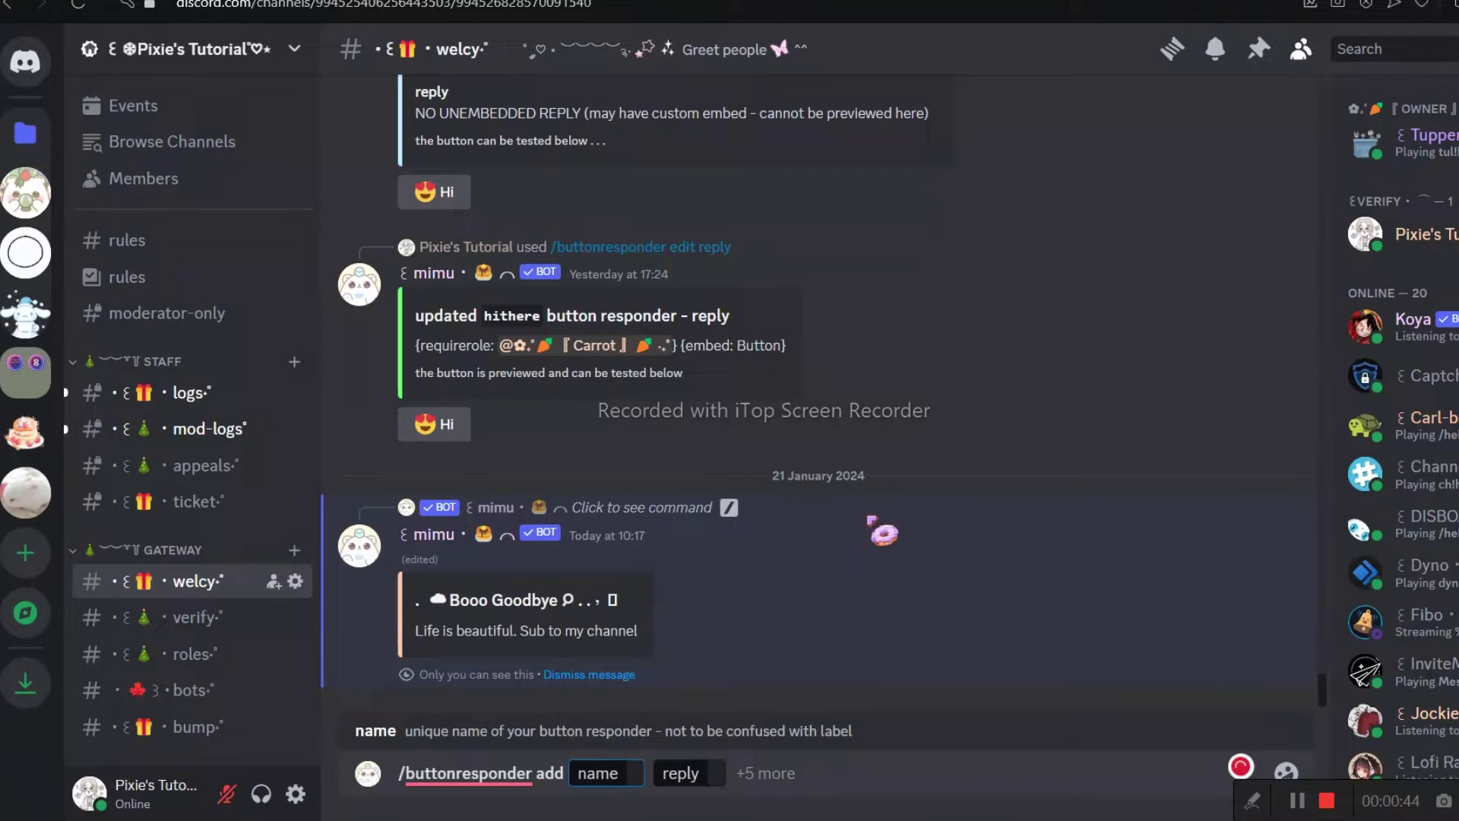
{"action": "type", "text": "Pixie"}
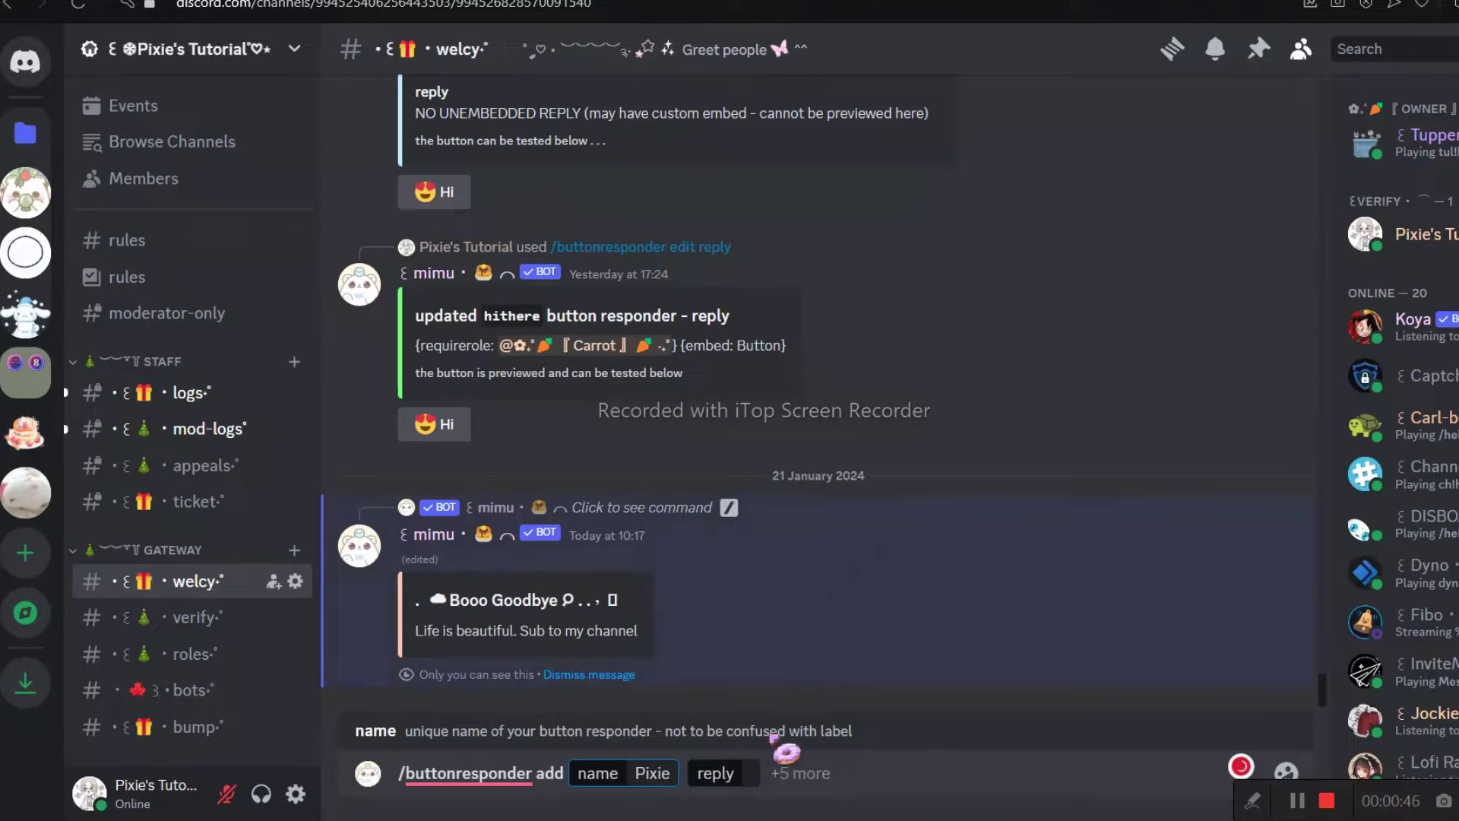
{"action": "left_click", "coordinate": [751, 773]}
{"action": "type", "text": "Sub"}
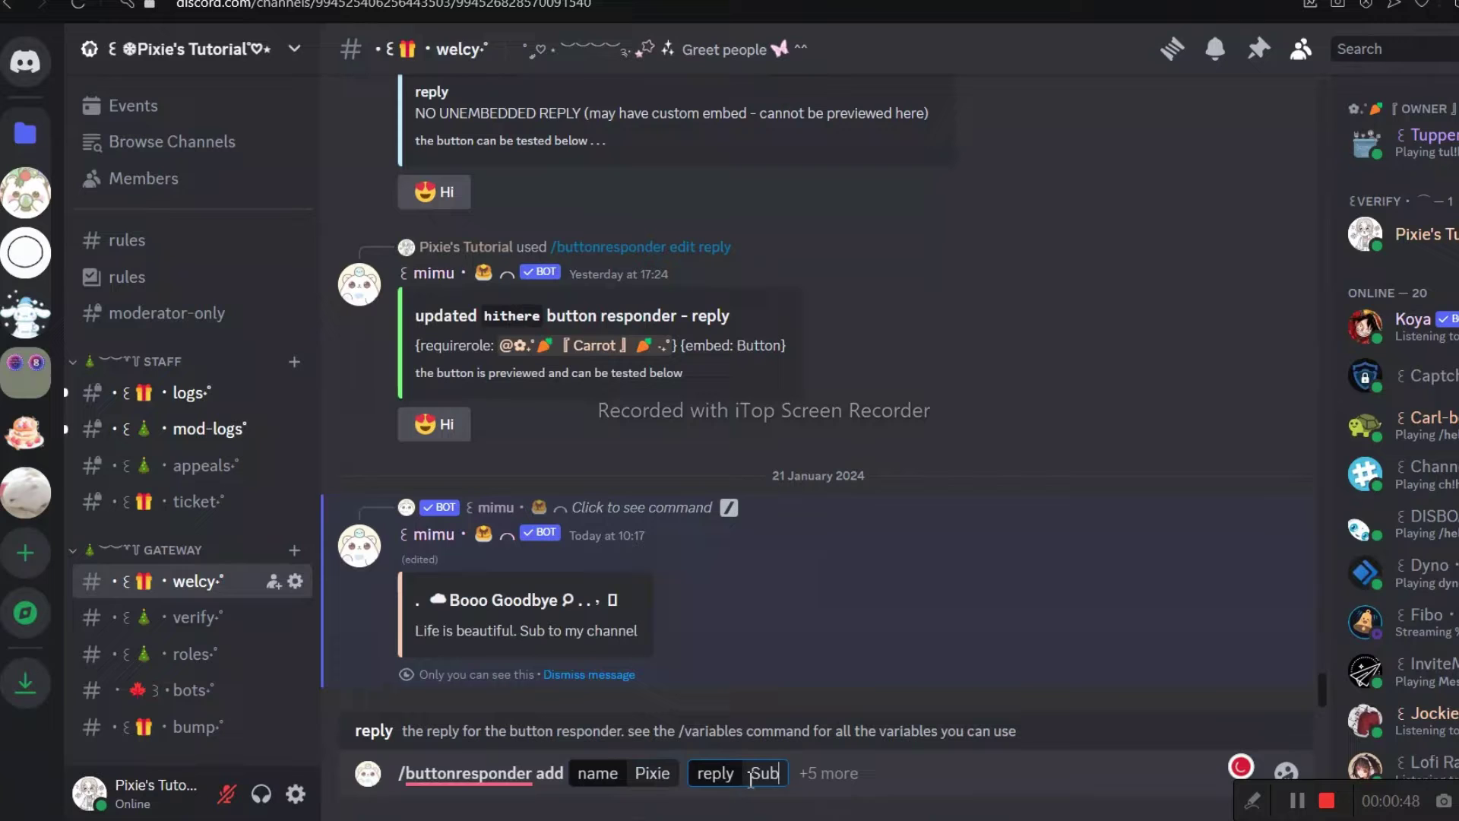
{"action": "type", "text": " to my channel"}
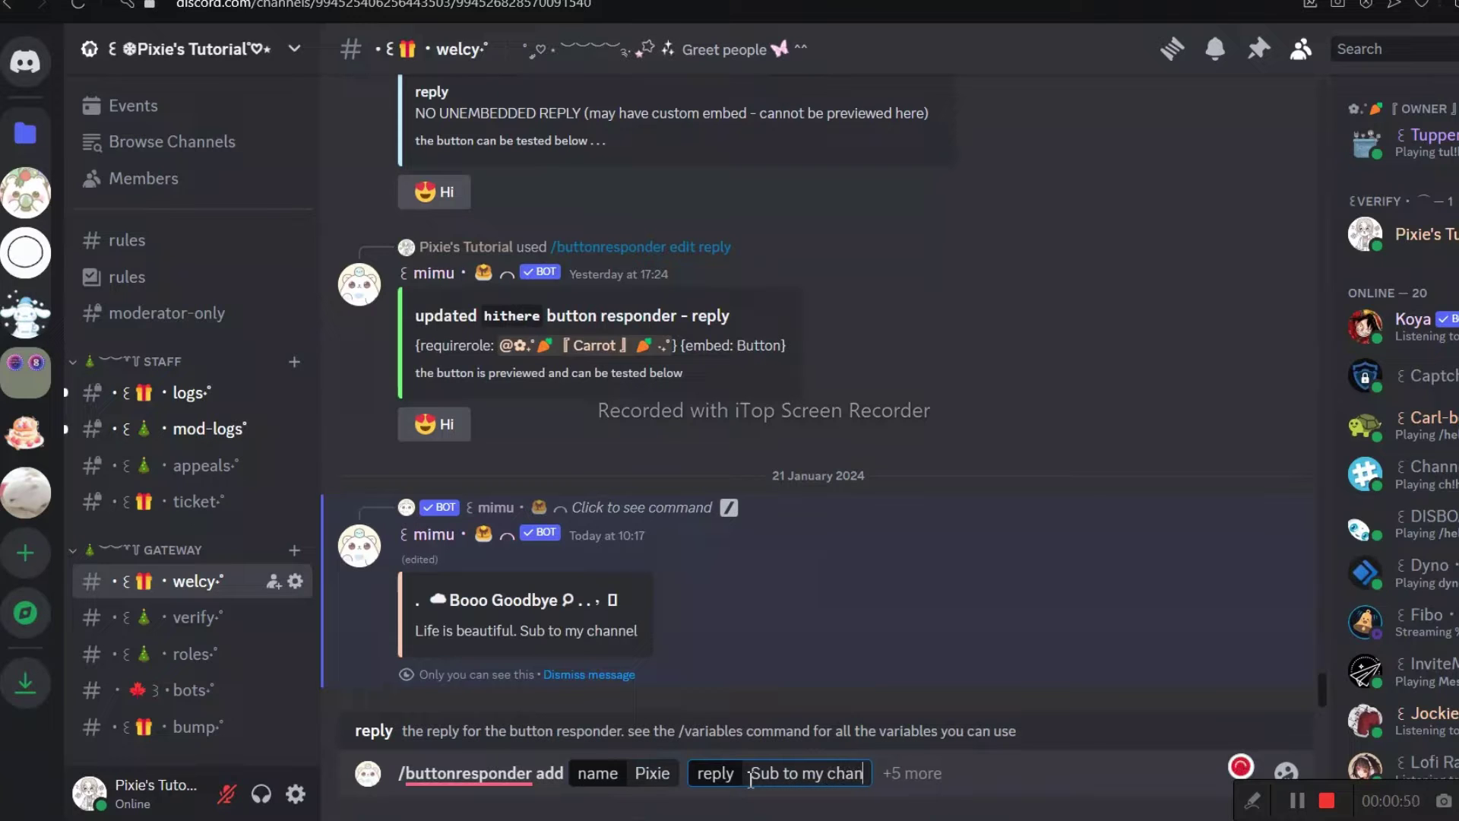
Step: Give the button label Huh, a candle emoji and red colour, then send the command
{"action": "left_click", "coordinate": [938, 790]}
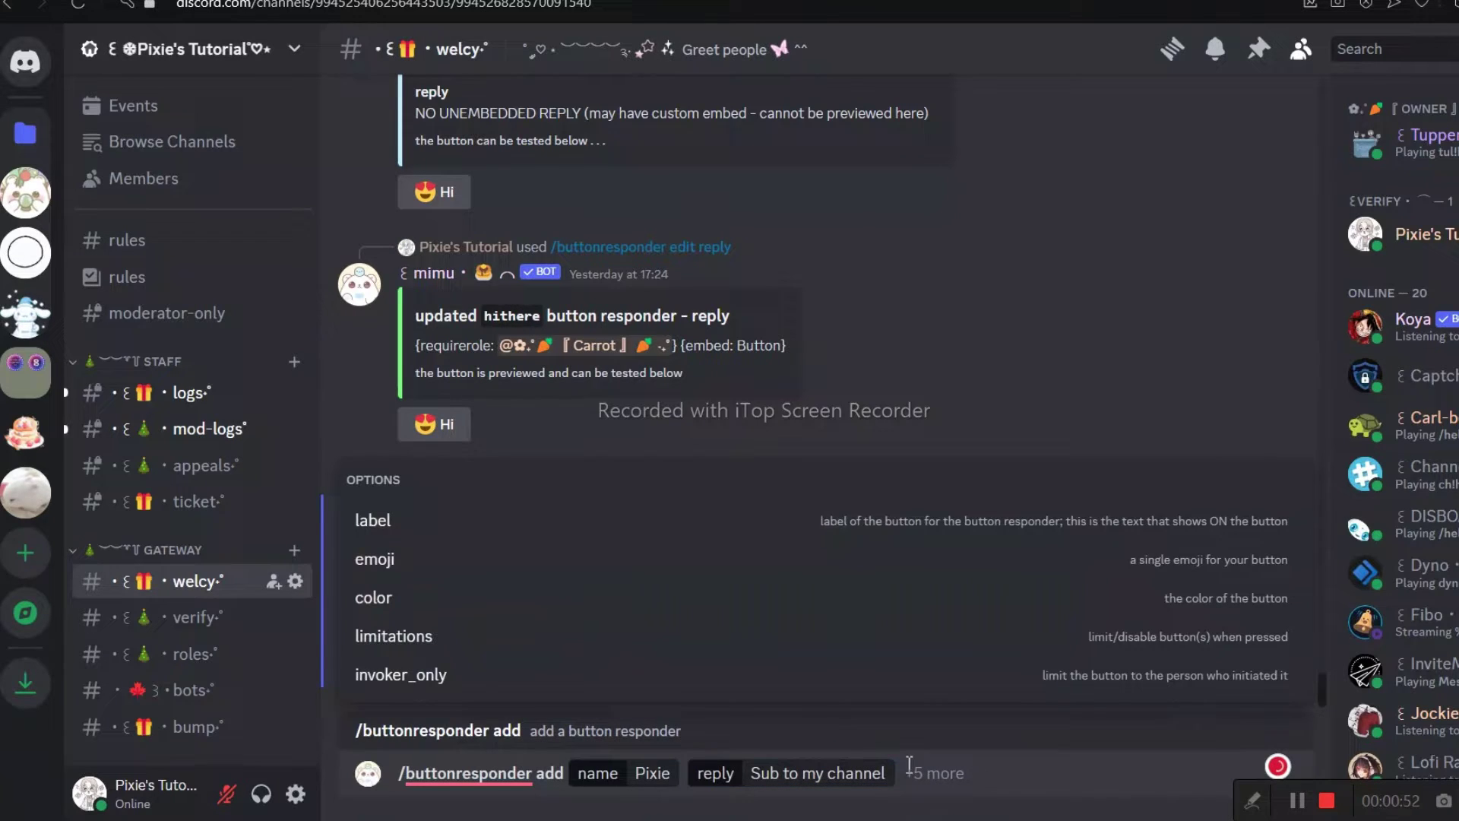
{"action": "left_click", "coordinate": [532, 530]}
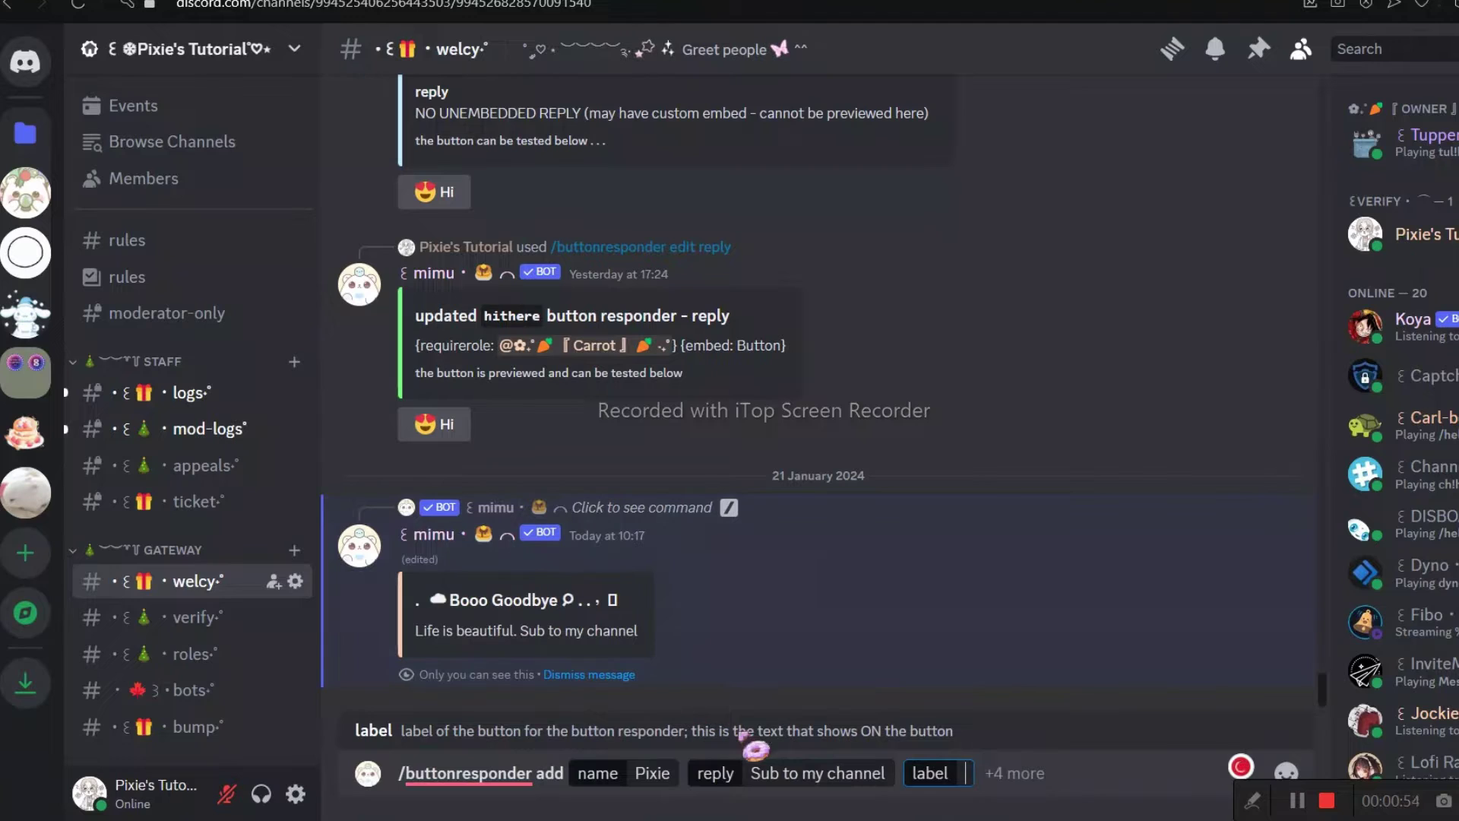
{"action": "type", "text": "H"}
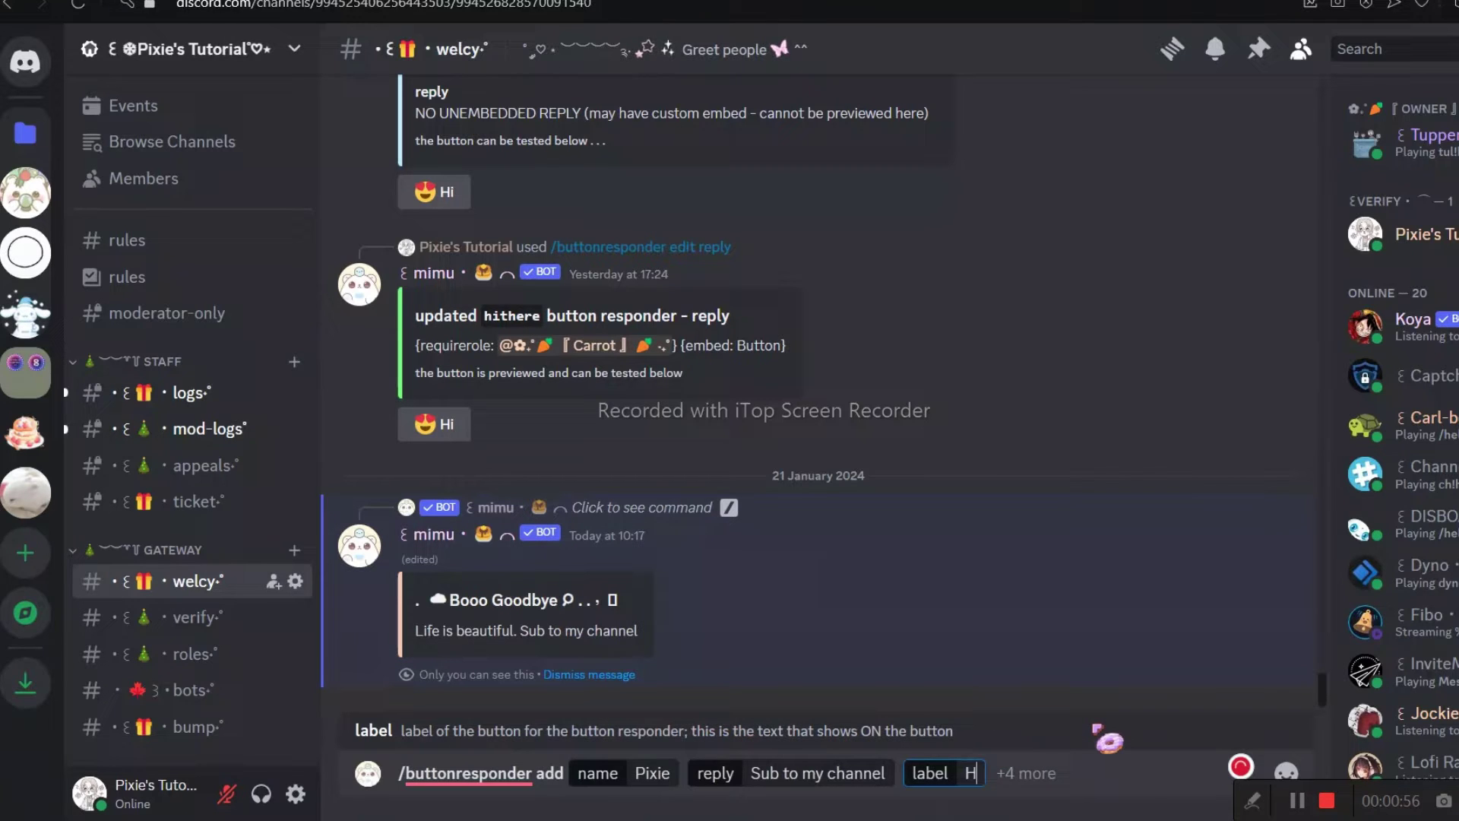
{"action": "type", "text": "uh"}
{"action": "left_click", "coordinate": [1045, 773]}
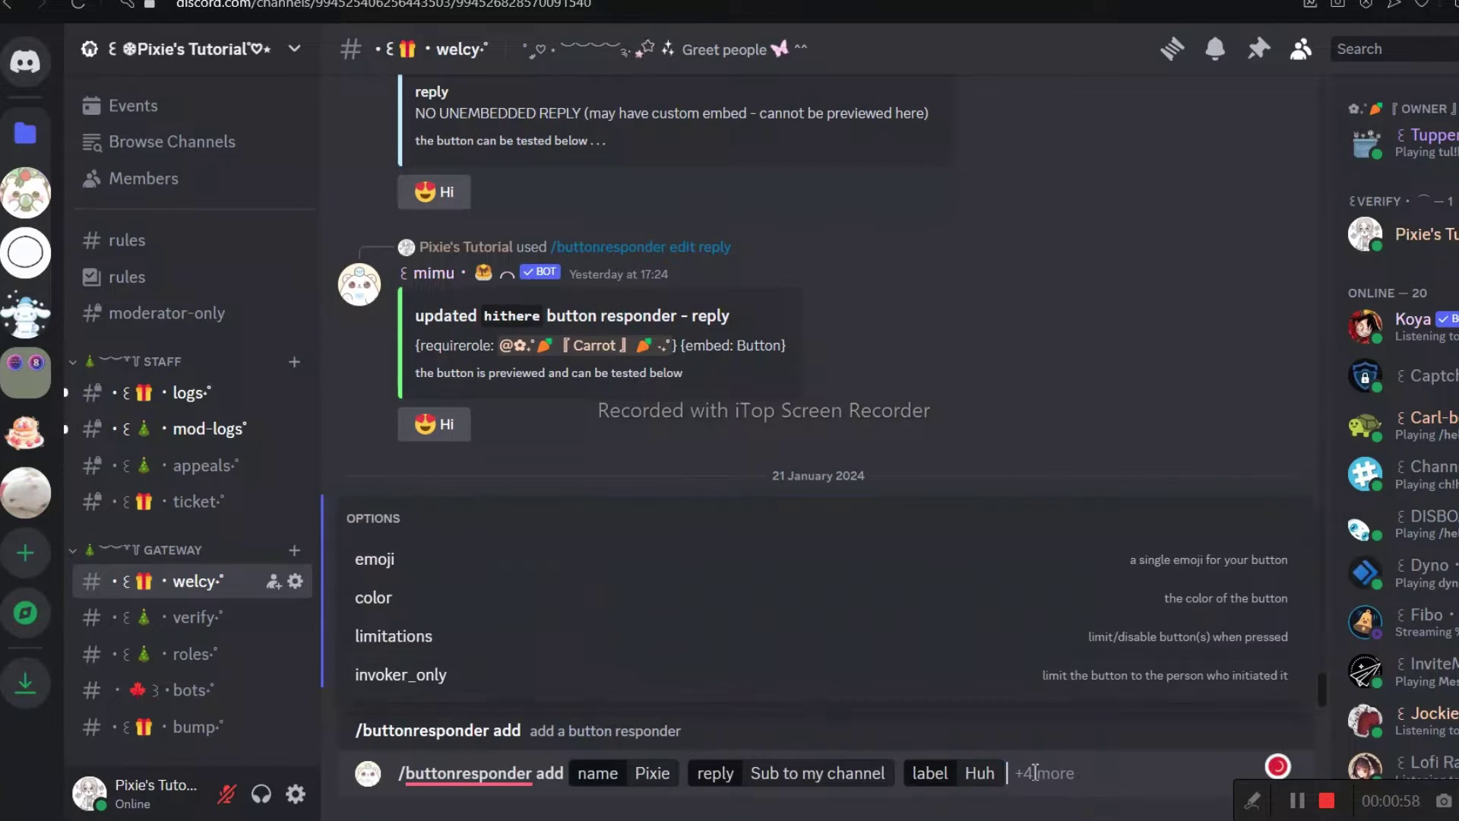
{"action": "left_click", "coordinate": [423, 574]}
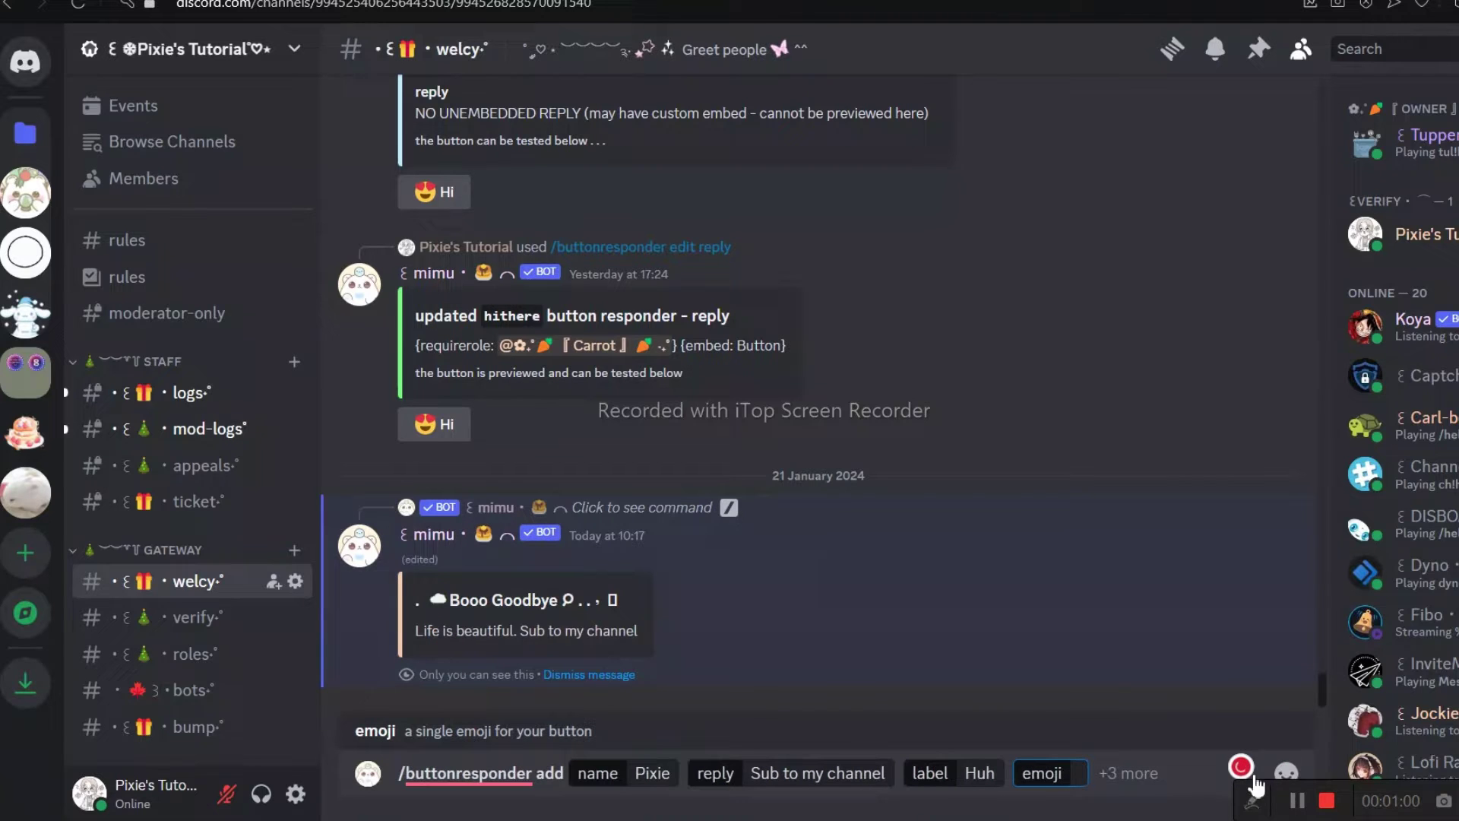
{"action": "left_click", "coordinate": [1288, 772]}
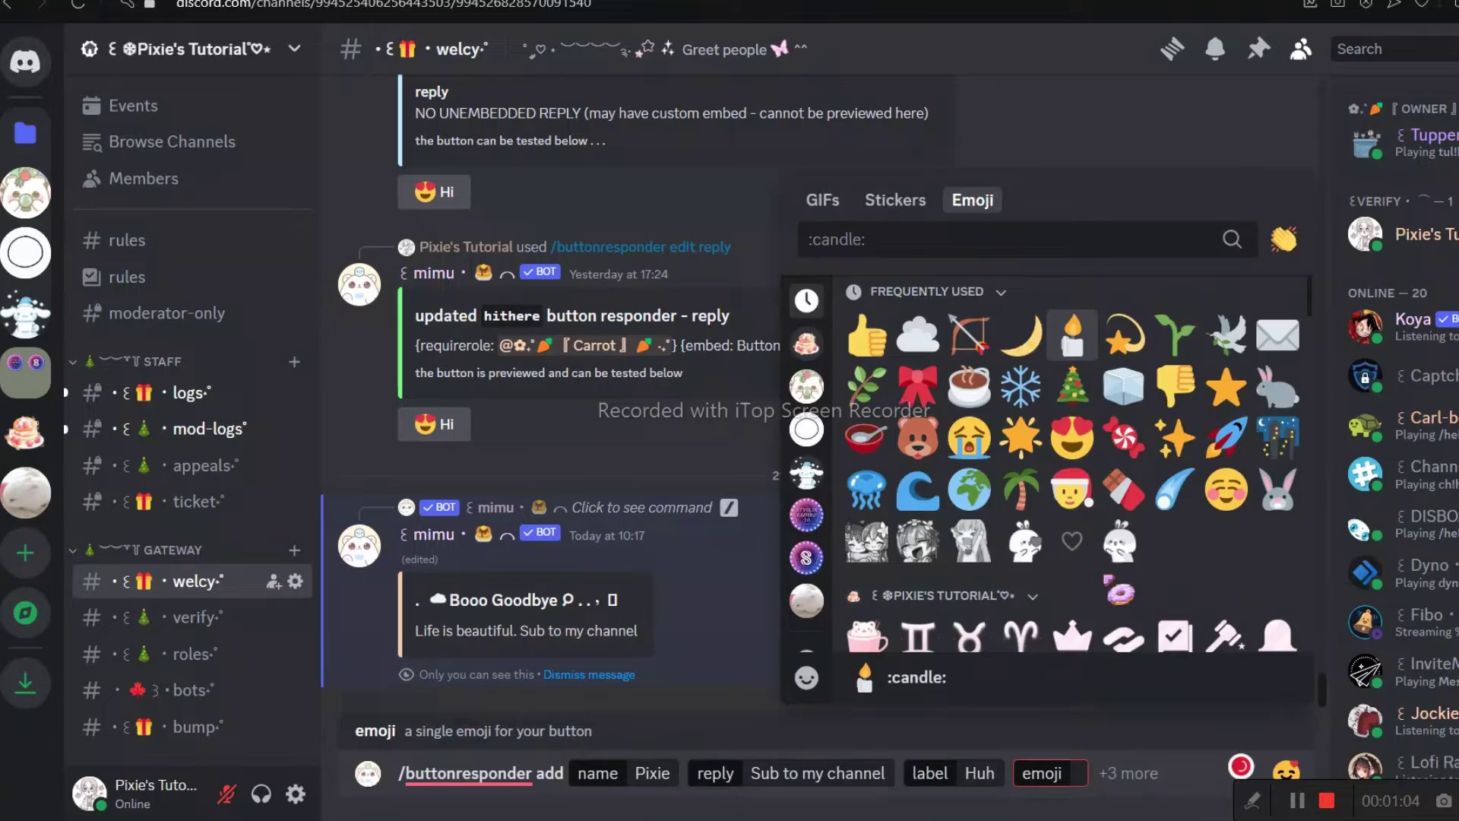
{"action": "left_click", "coordinate": [1071, 338]}
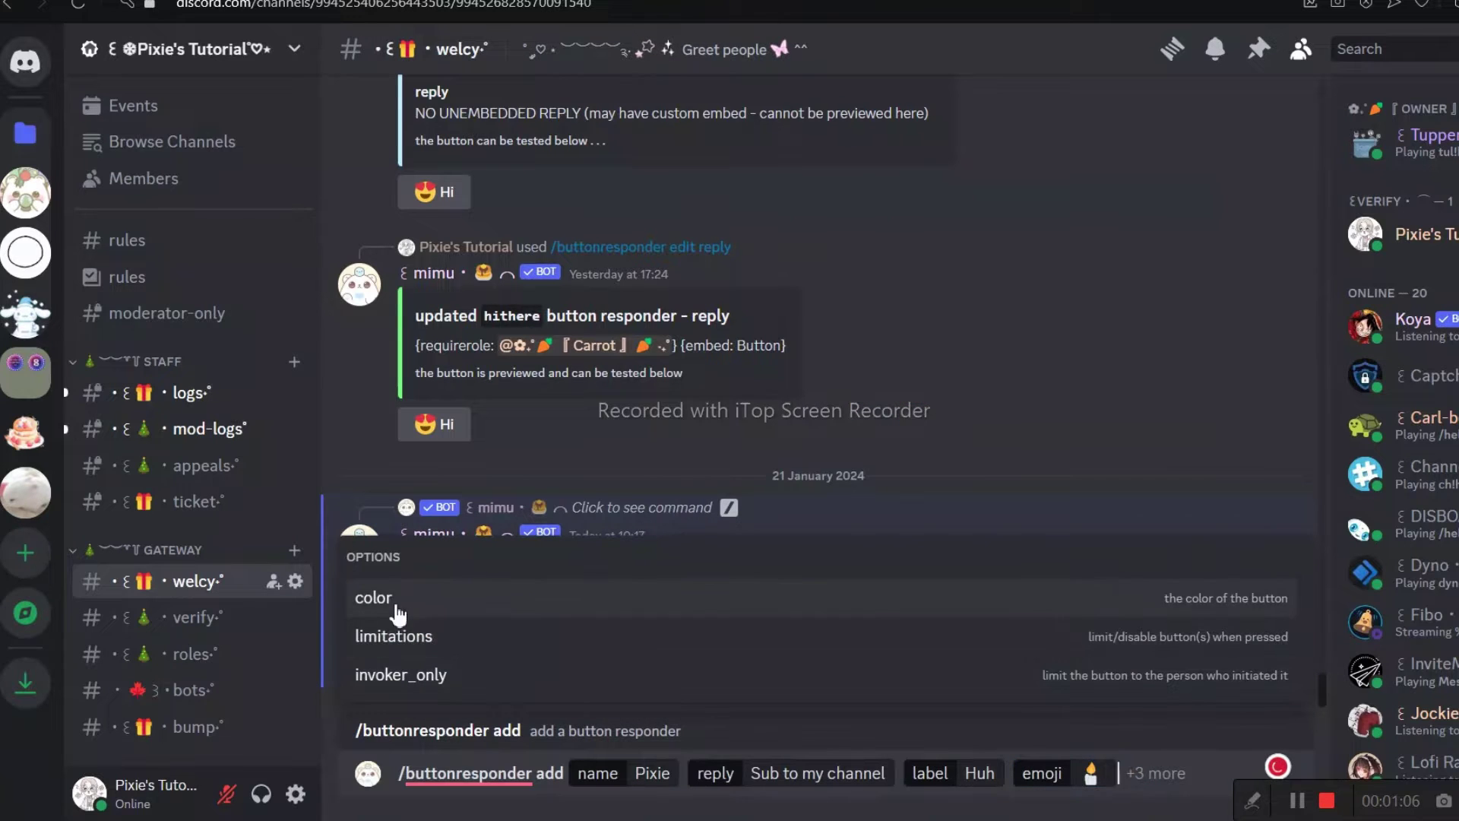
{"action": "left_click", "coordinate": [395, 608]}
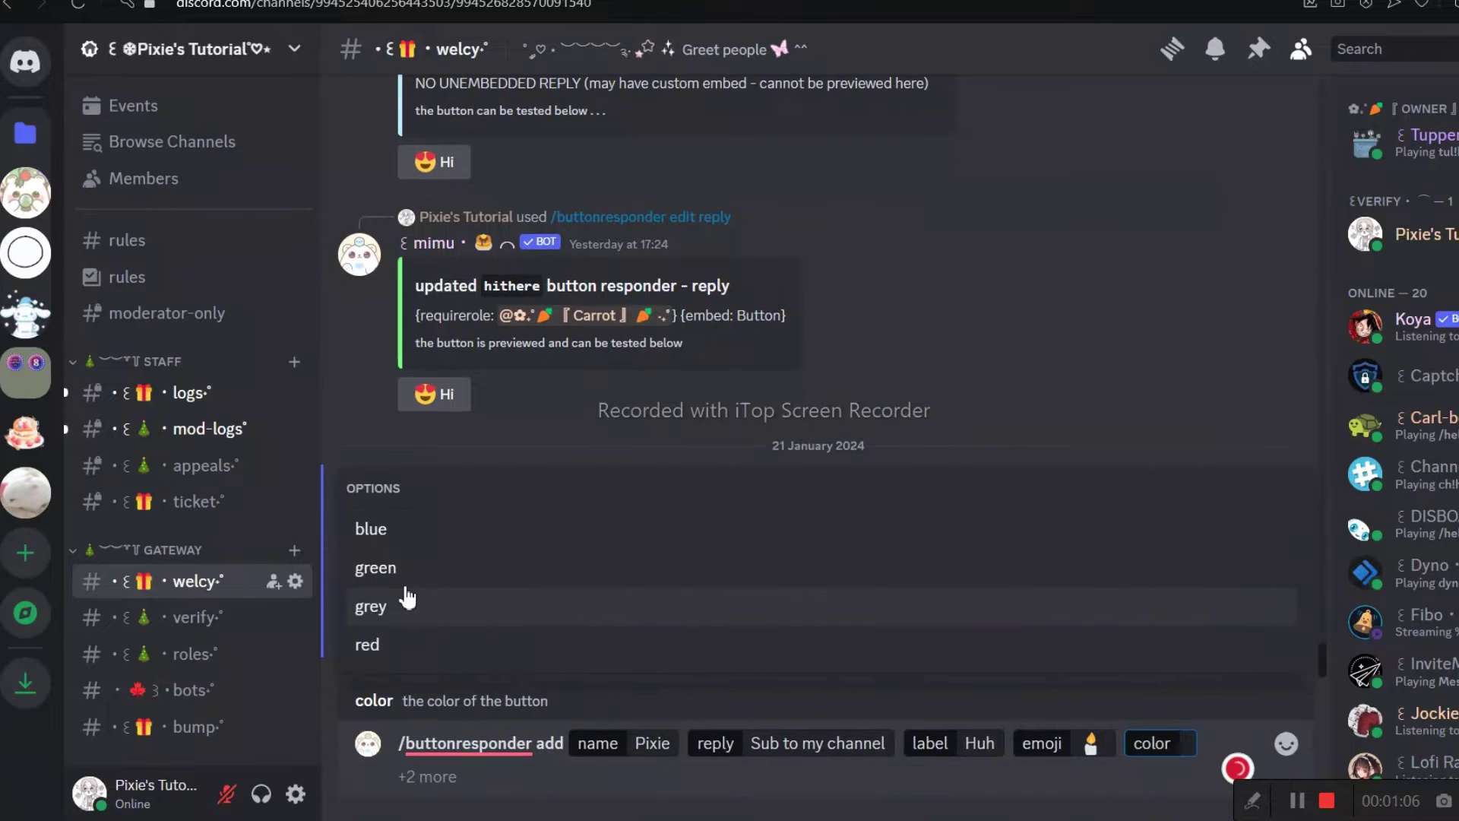
{"action": "left_click", "coordinate": [580, 660]}
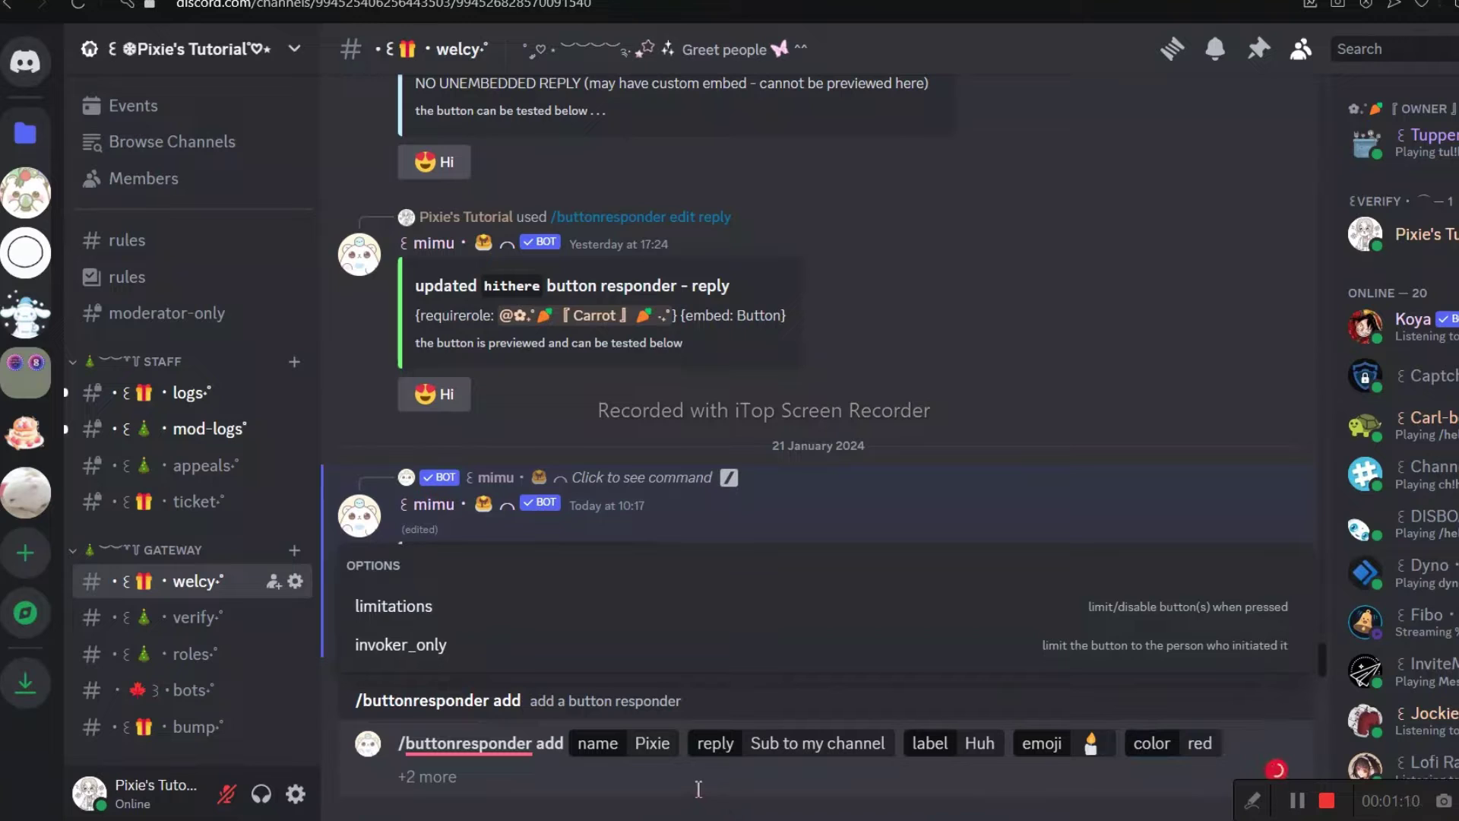
{"action": "key", "text": "Return"}
{"action": "mouse_move", "coordinate": [754, 817]}
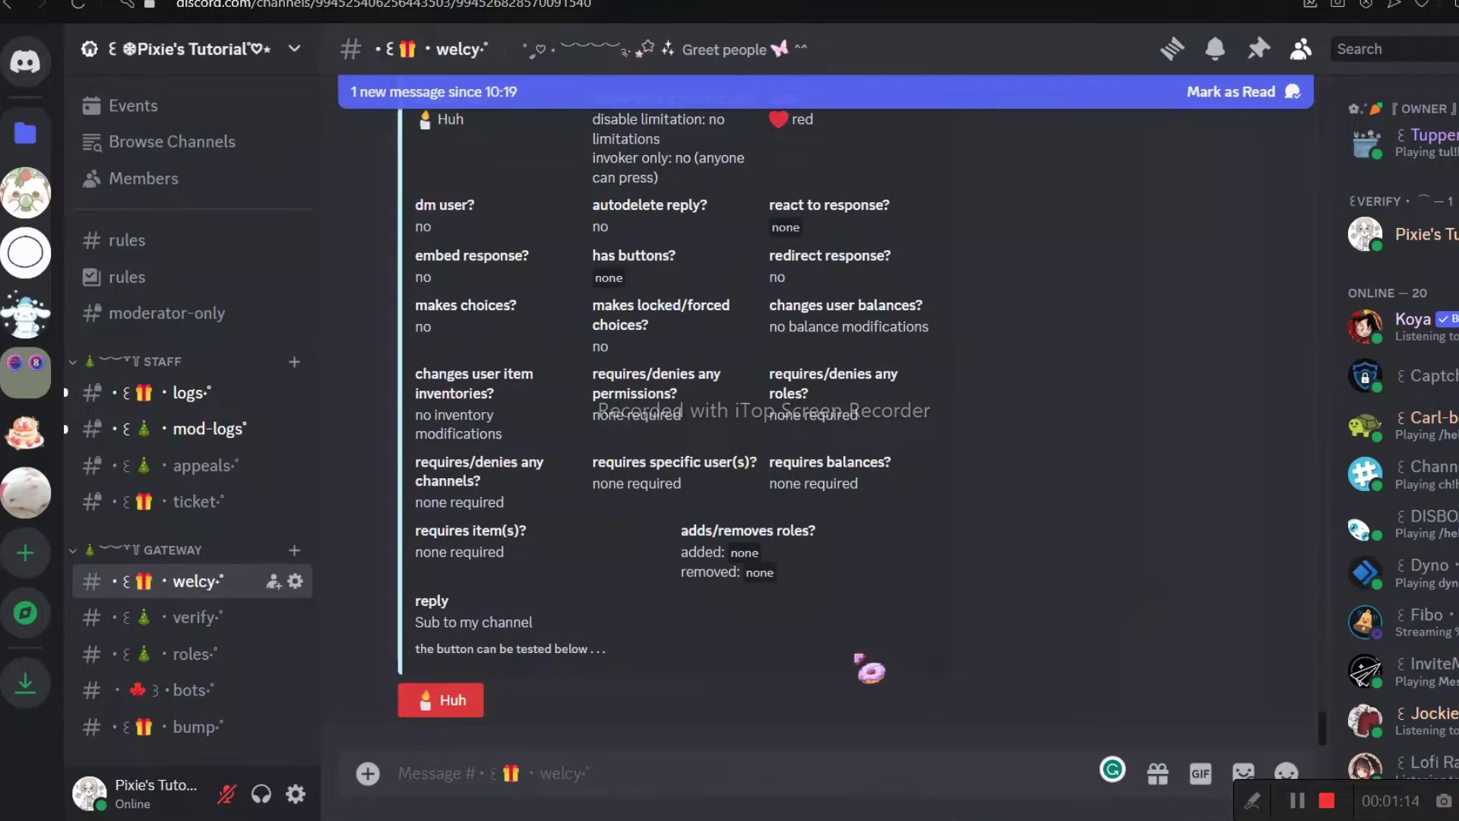
Step: Test the red Huh button, dismiss its 'Sub to my channel' reply, and delete mimu's summary message
{"action": "left_click", "coordinate": [468, 699]}
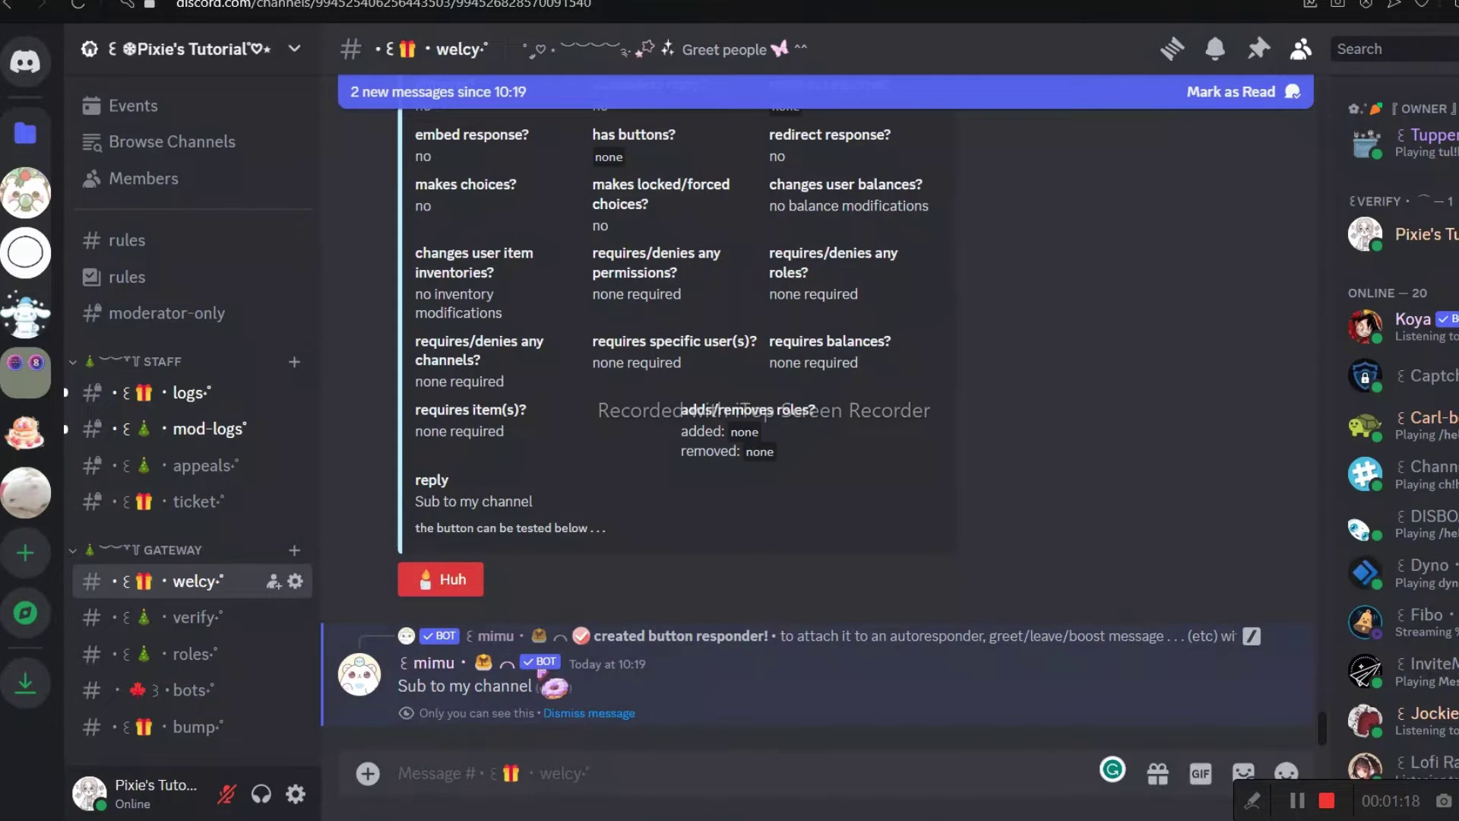
{"action": "left_click", "coordinate": [628, 714]}
{"action": "right_click", "coordinate": [1046, 536]}
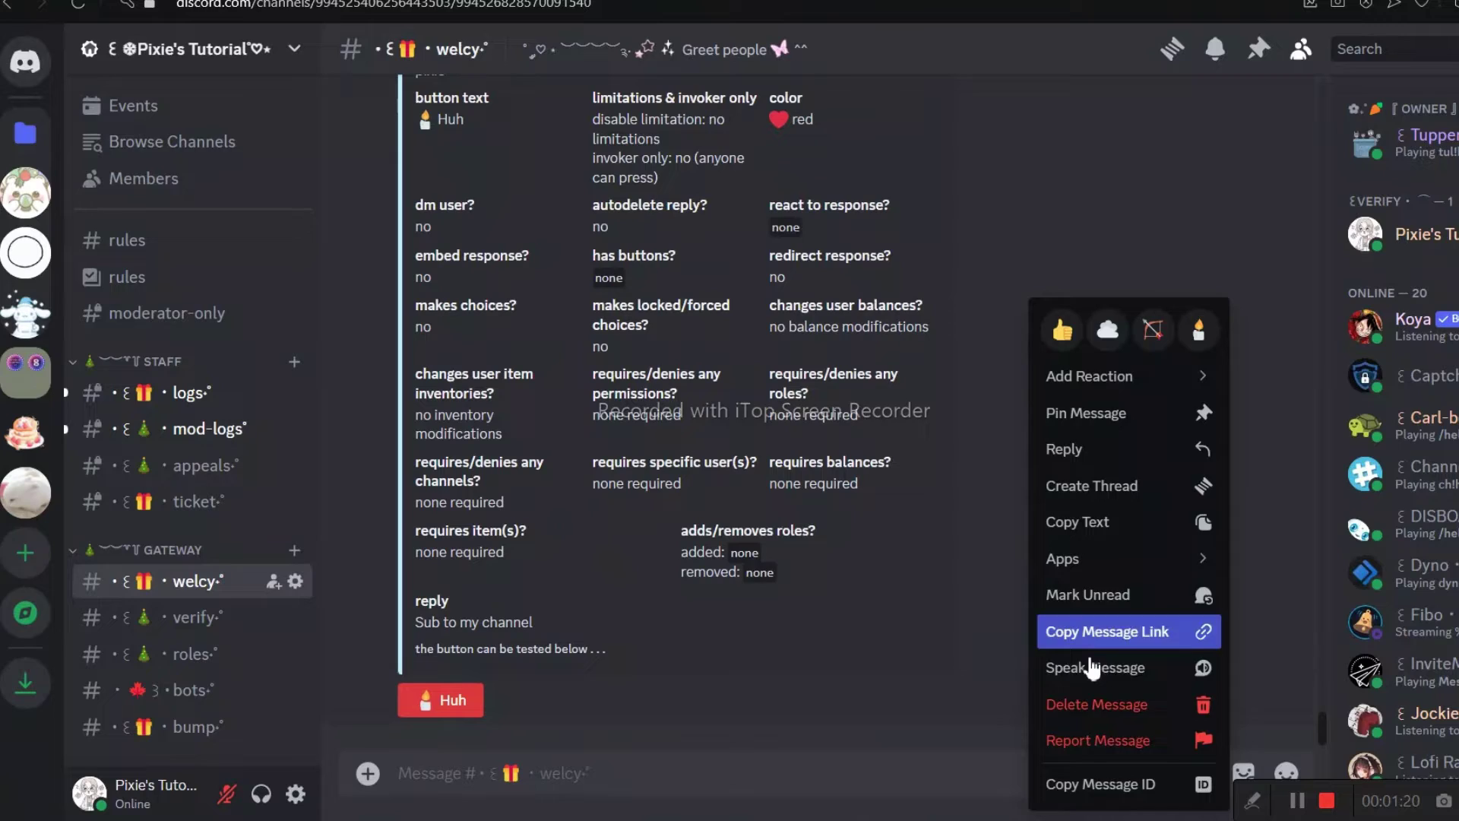
{"action": "left_click", "coordinate": [1108, 700]}
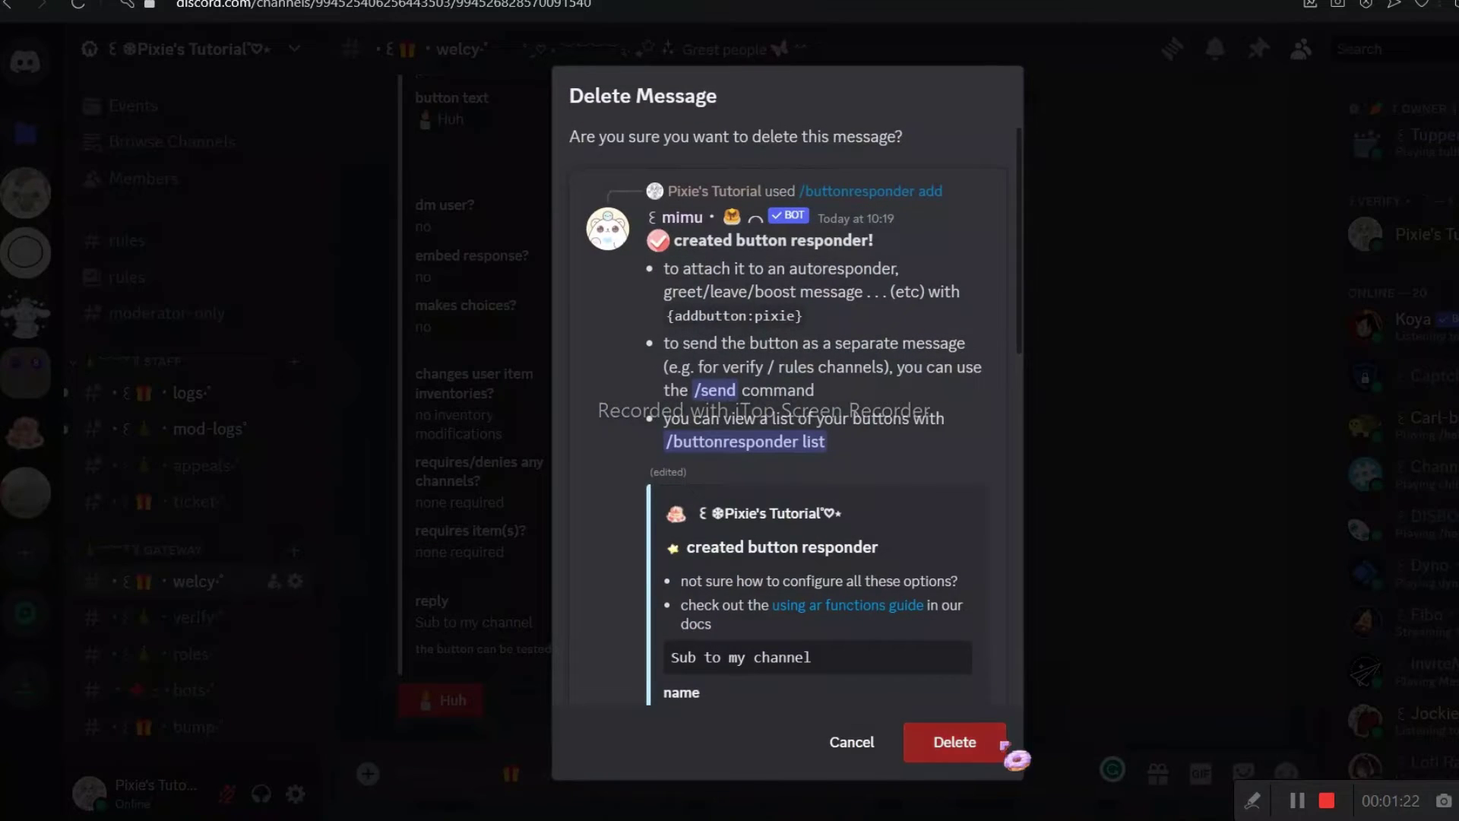
{"action": "left_click", "coordinate": [997, 752]}
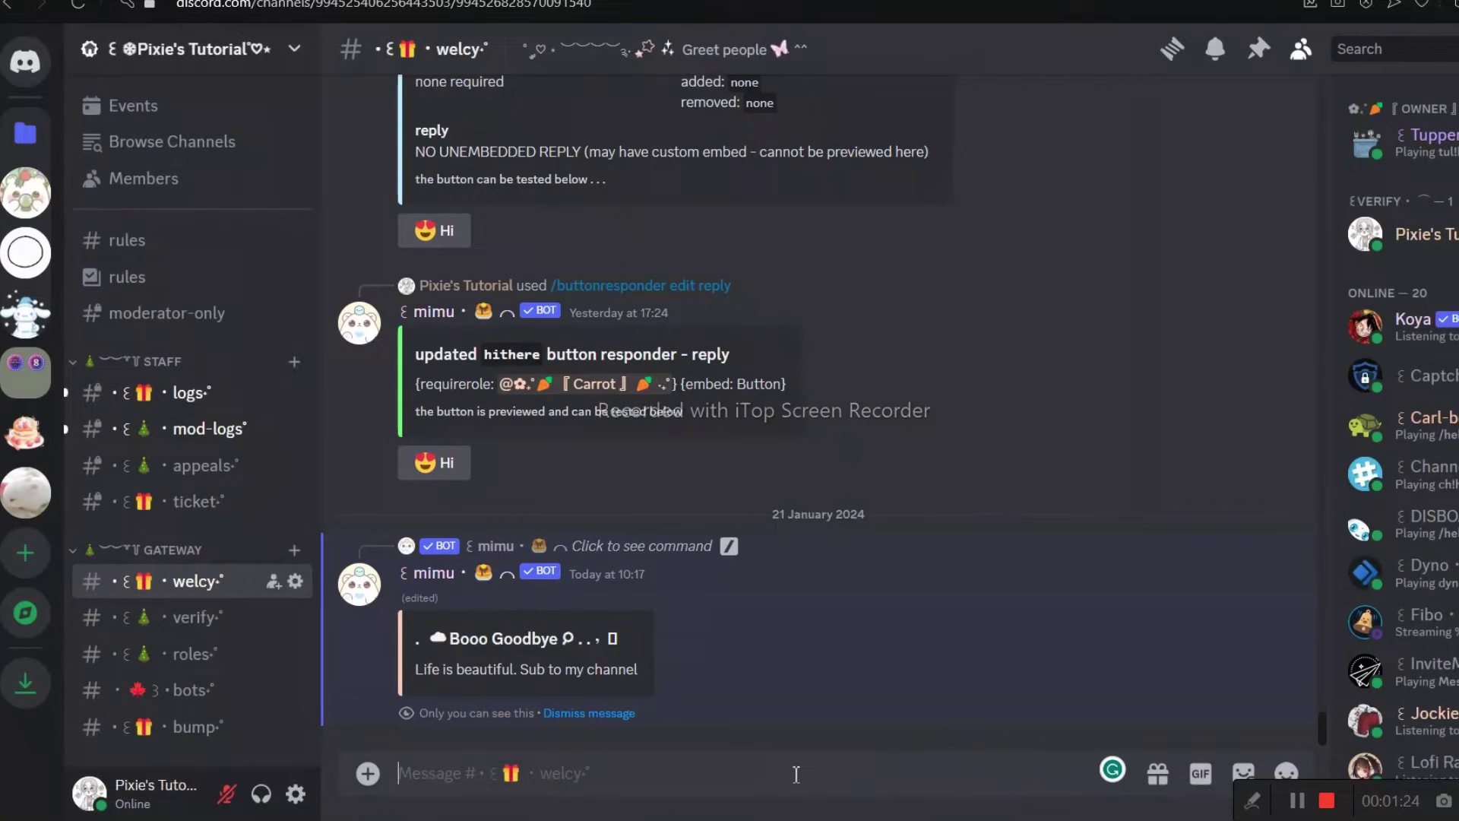
Step: Run /buttonresponder remove with pixie as the responder name
{"action": "type", "text": "/button"}
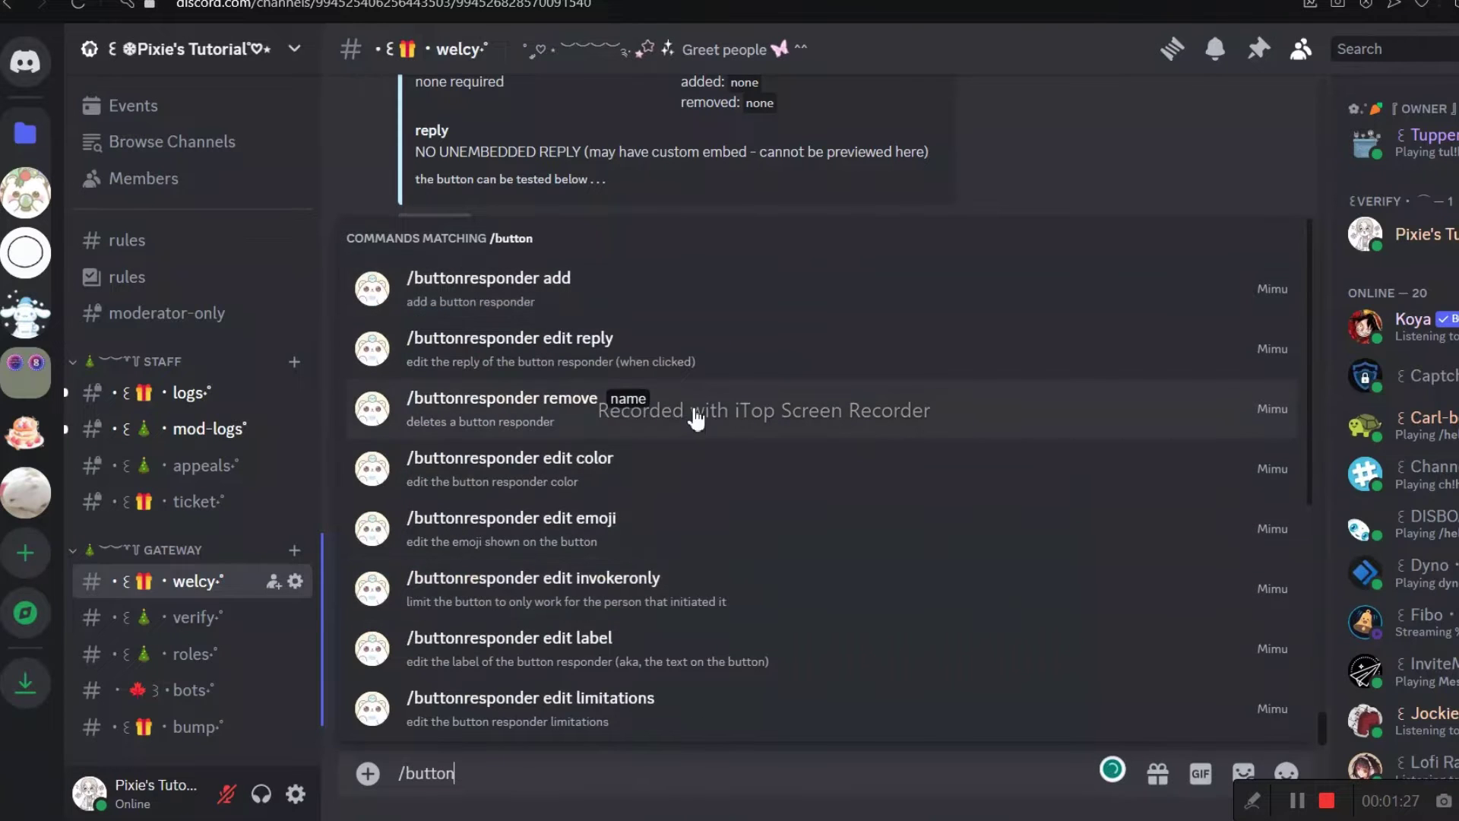
{"action": "left_click", "coordinate": [695, 416]}
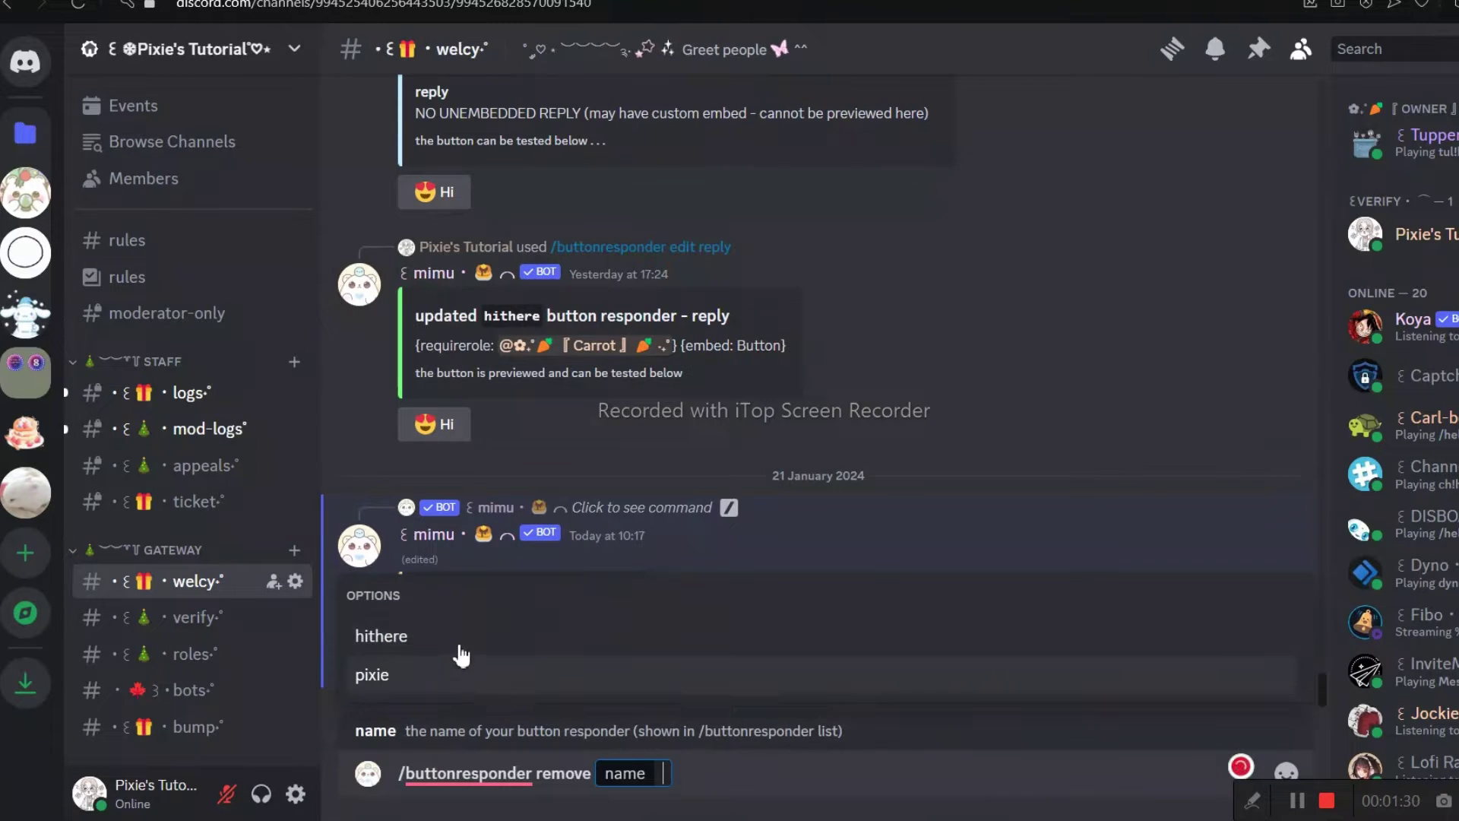
{"action": "left_click", "coordinate": [456, 675]}
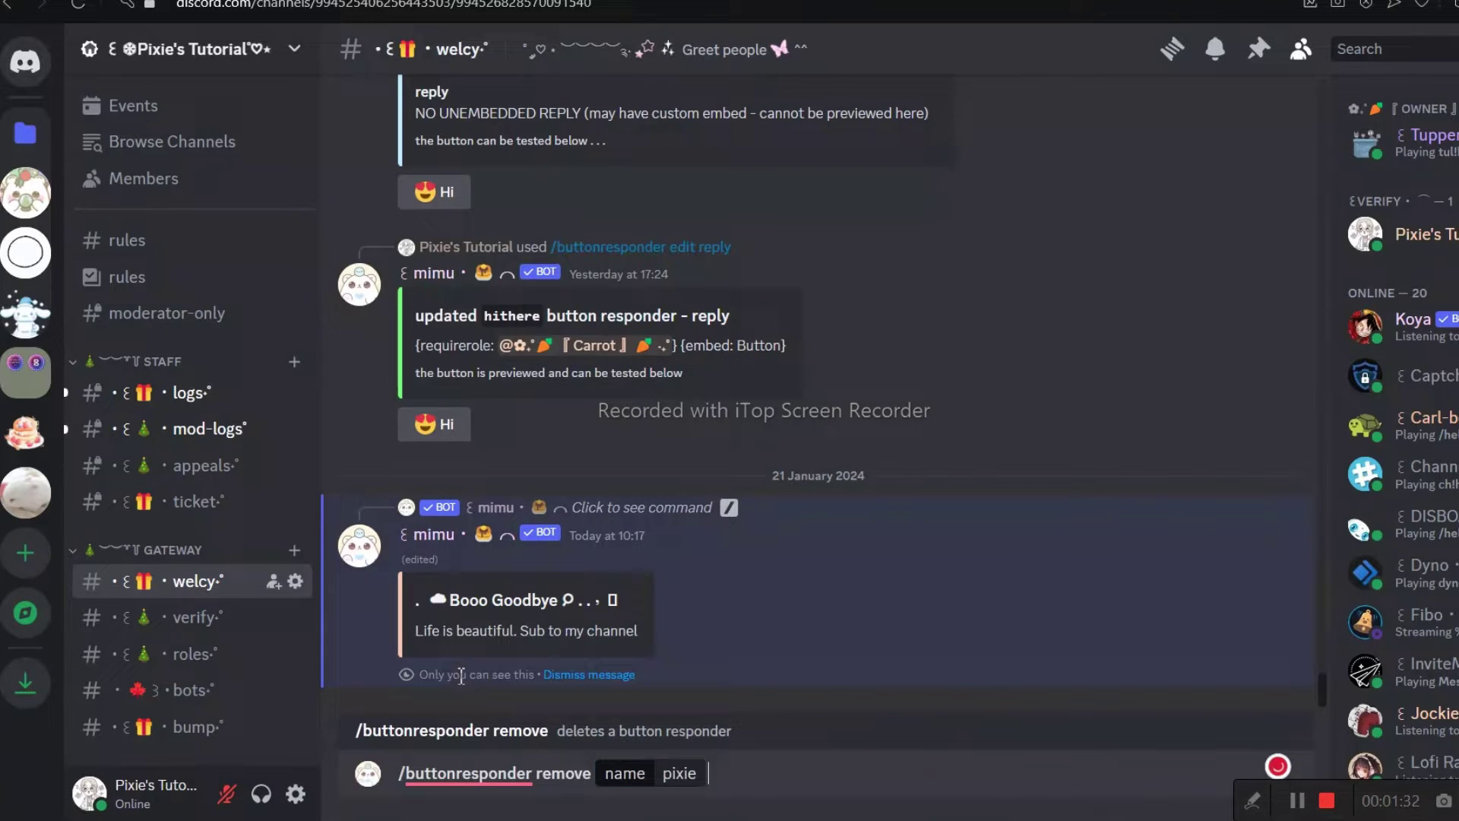
{"action": "key", "text": "Return"}
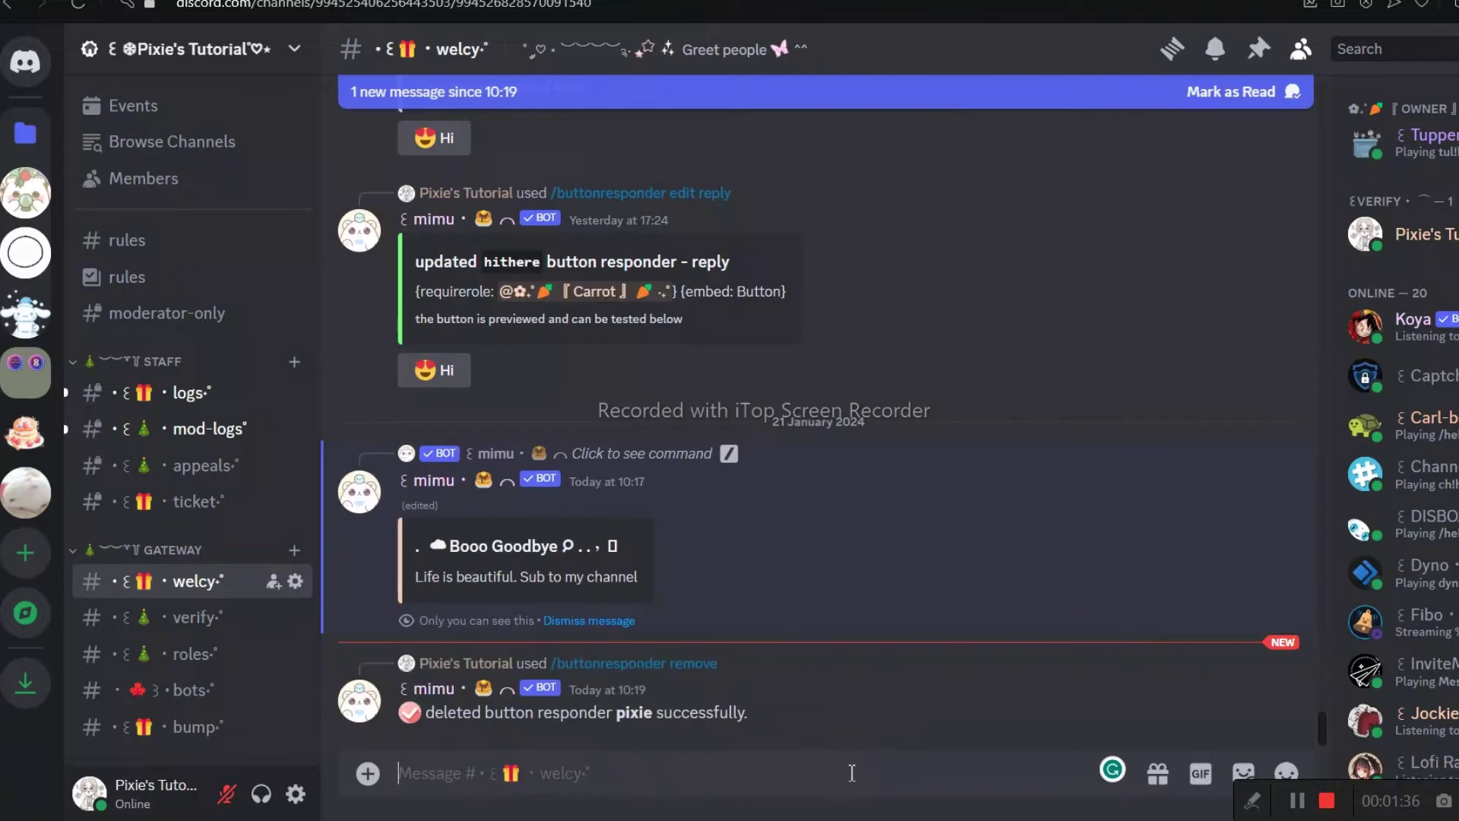
Step: Create the Pixie embed with /embed create and give it the title Pixie's Tutorial
{"action": "type", "text": "/e,e"}
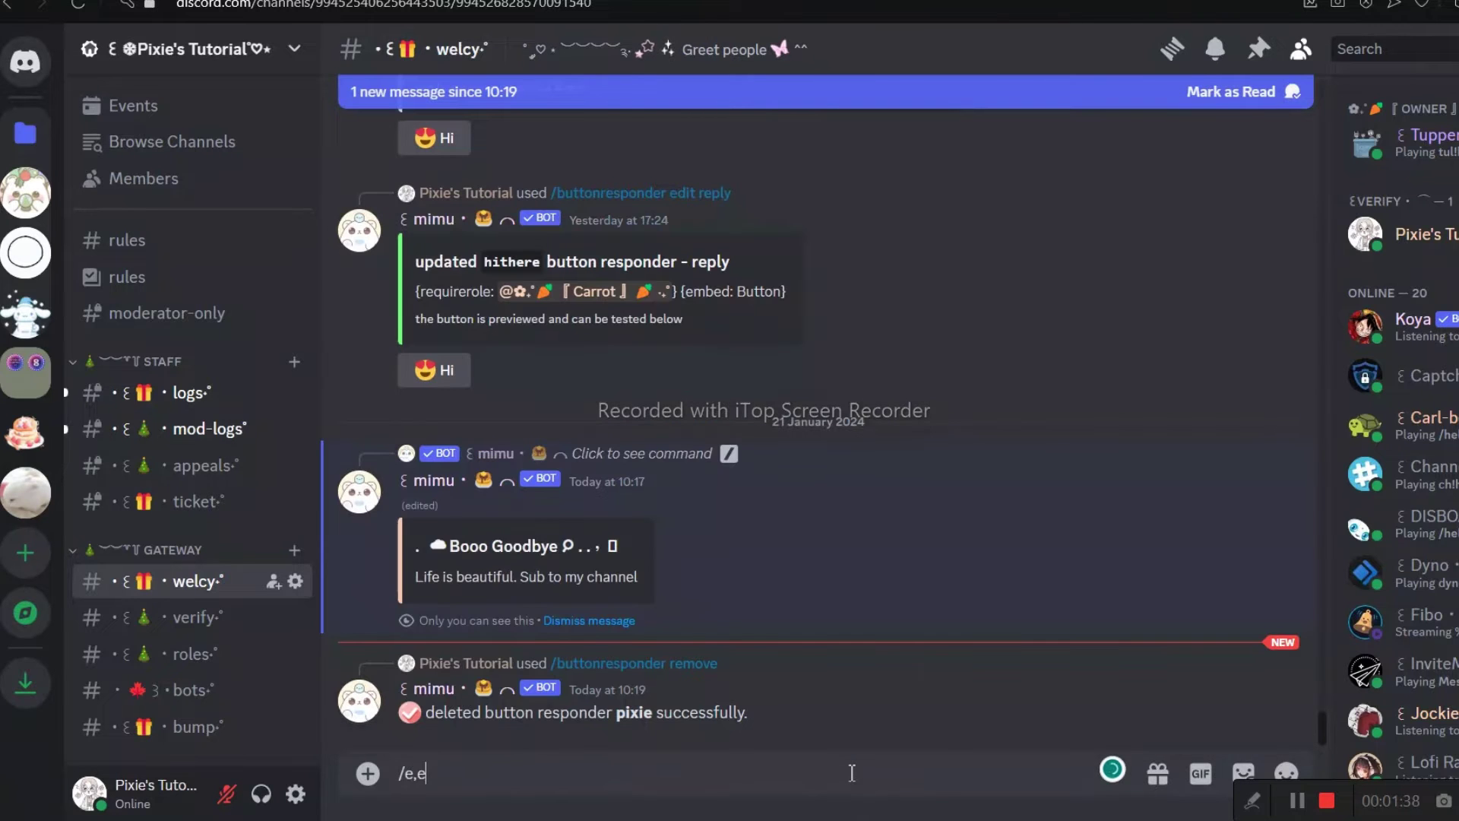
{"action": "key", "text": "BackSpace"}
{"action": "key", "text": "BackSpace"}
{"action": "key", "text": "BackSpace"}
{"action": "type", "text": "embe"}
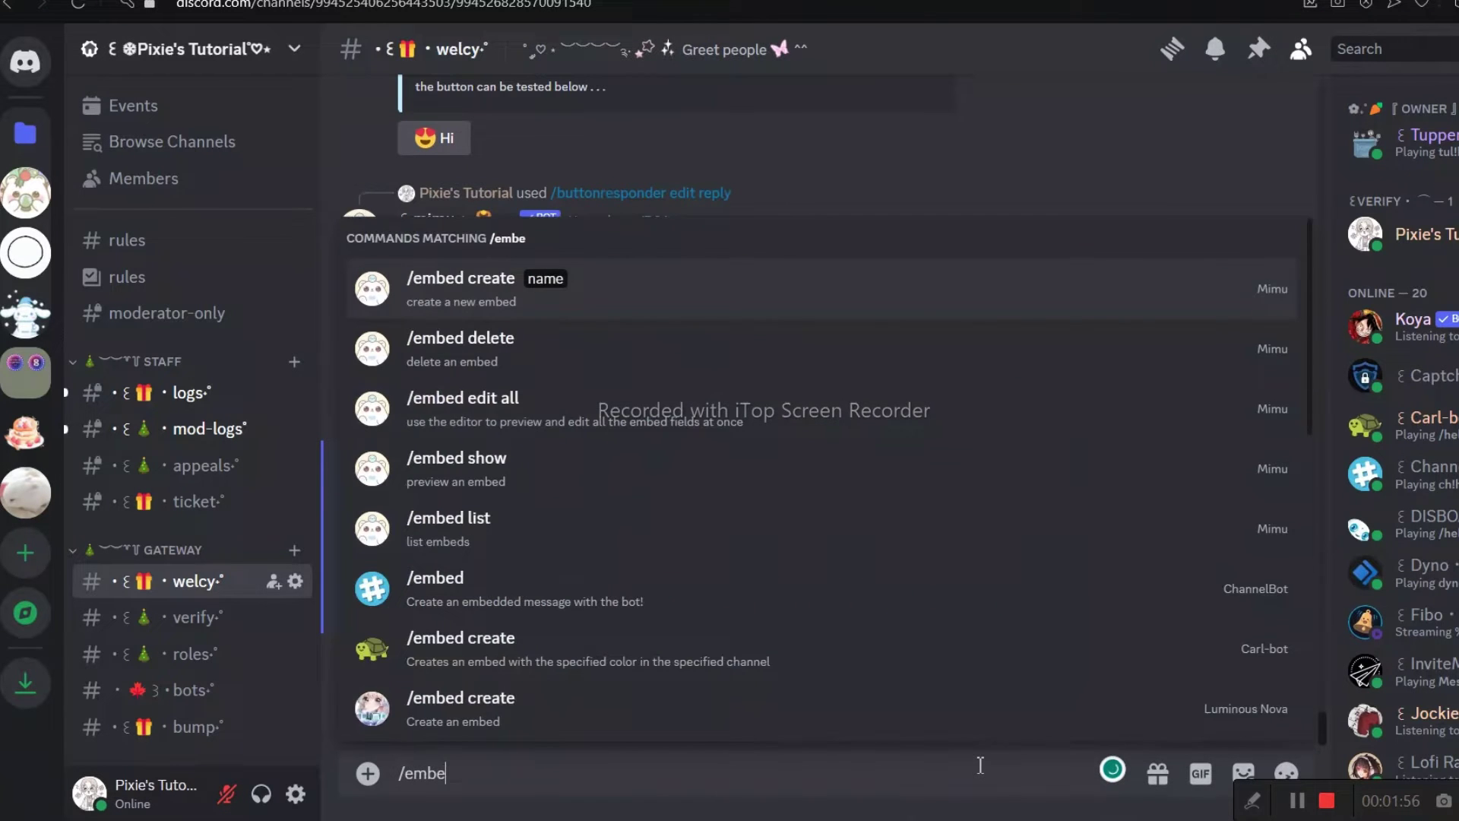
{"action": "type", "text": "d crea"}
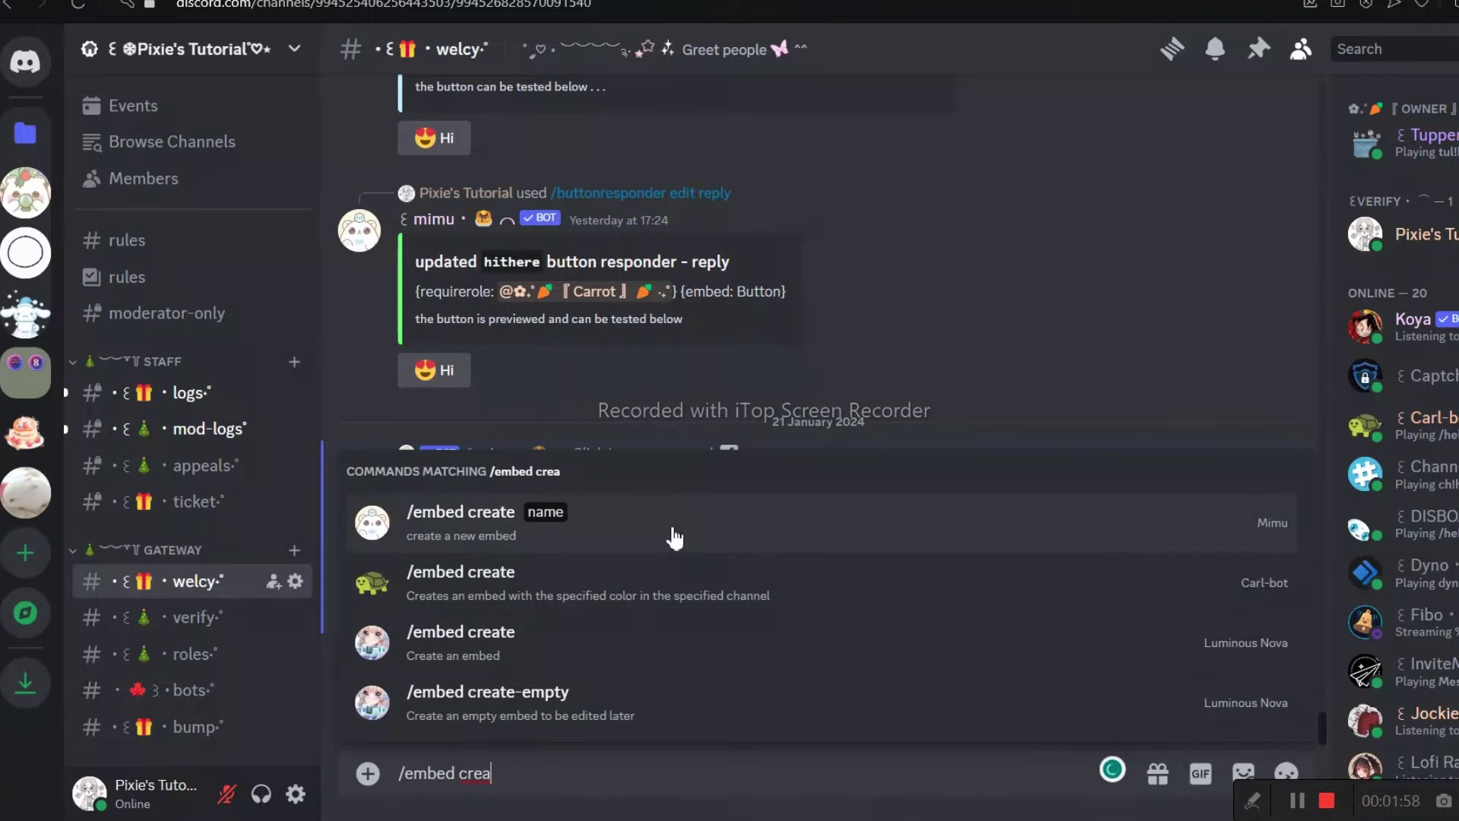
{"action": "key", "text": "Return"}
{"action": "type", "text": "Pixie"}
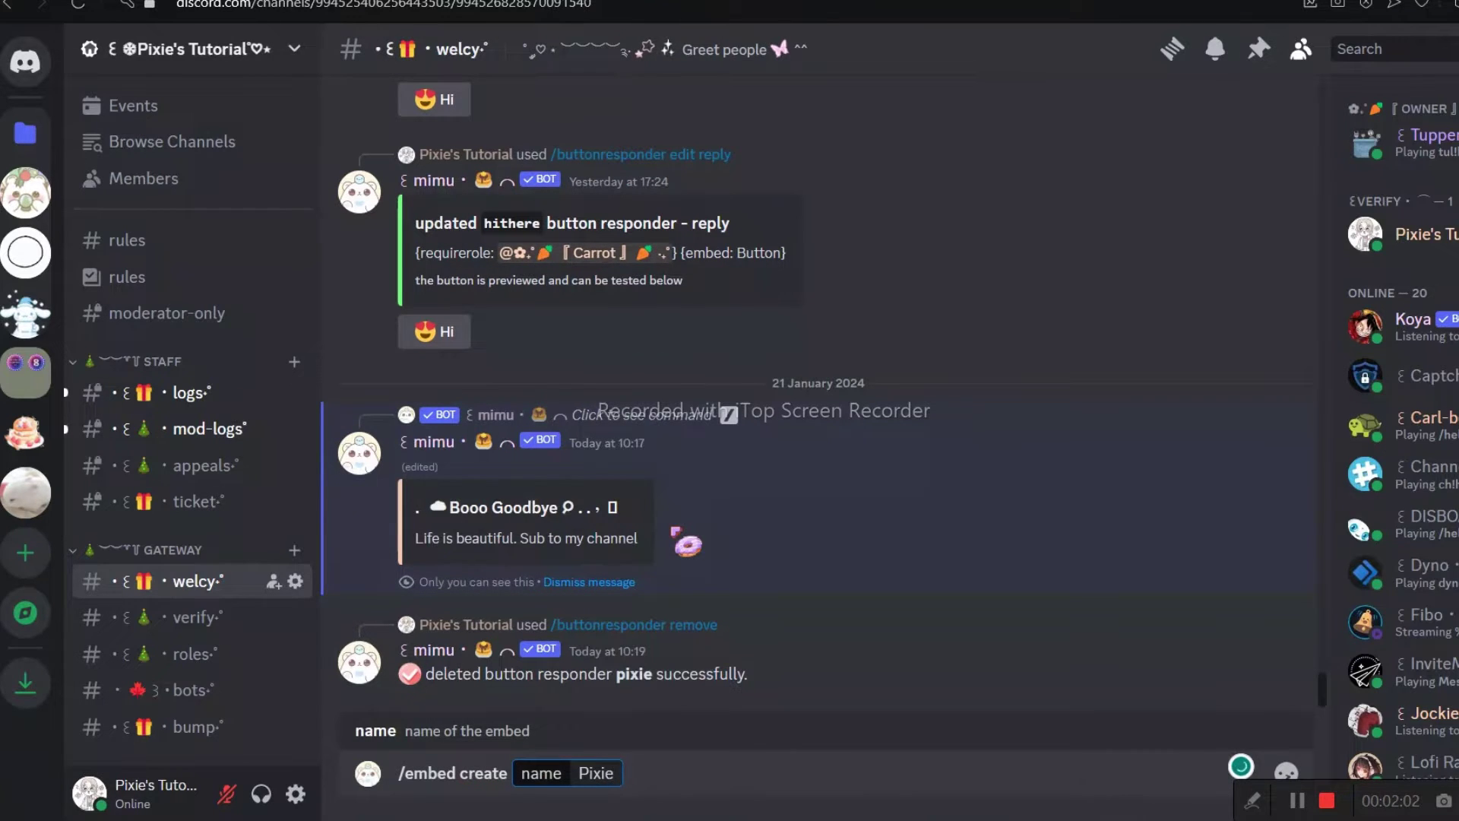
{"action": "key", "text": "Return"}
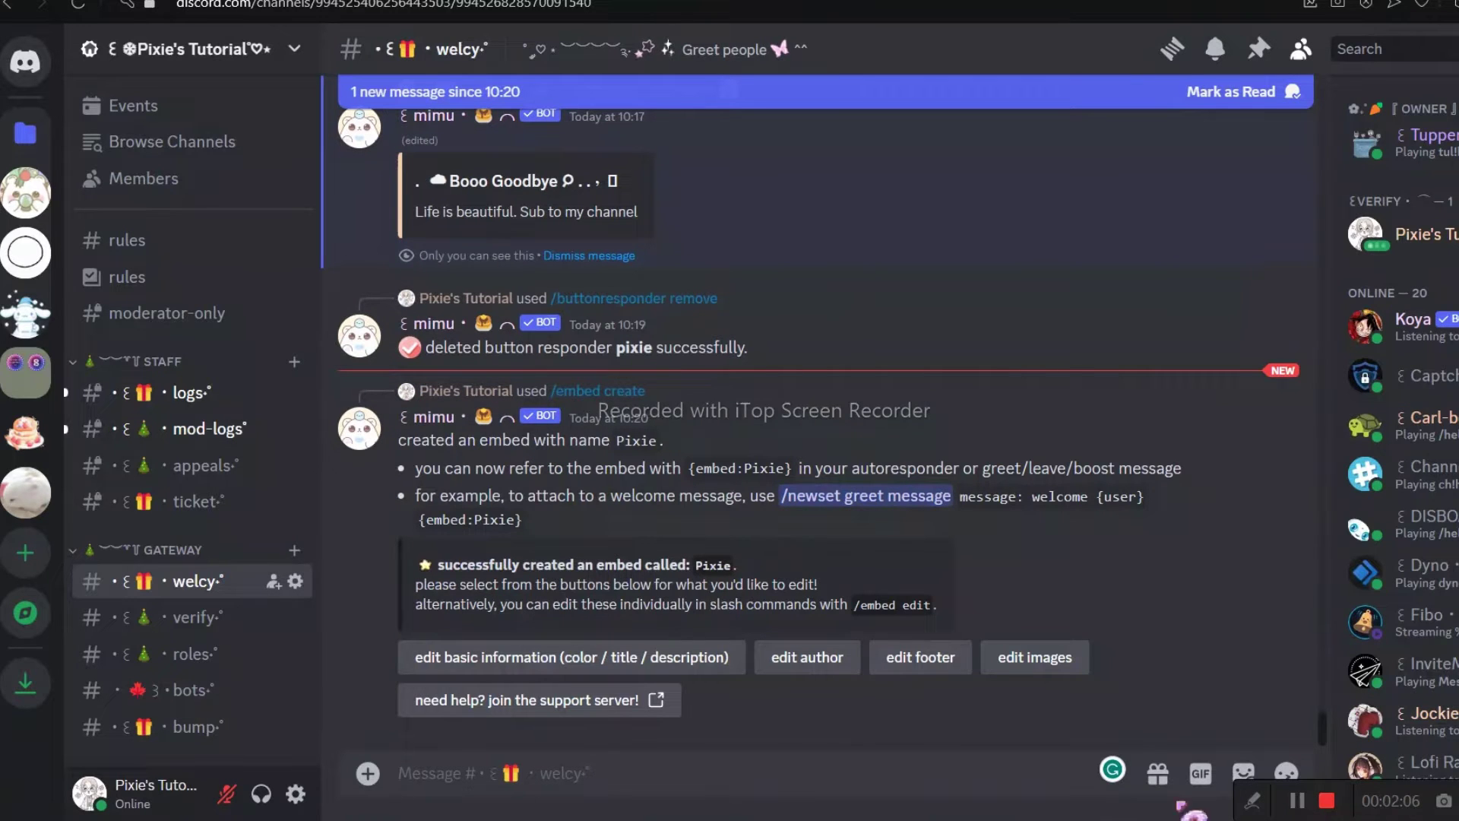
{"action": "left_click", "coordinate": [668, 658]}
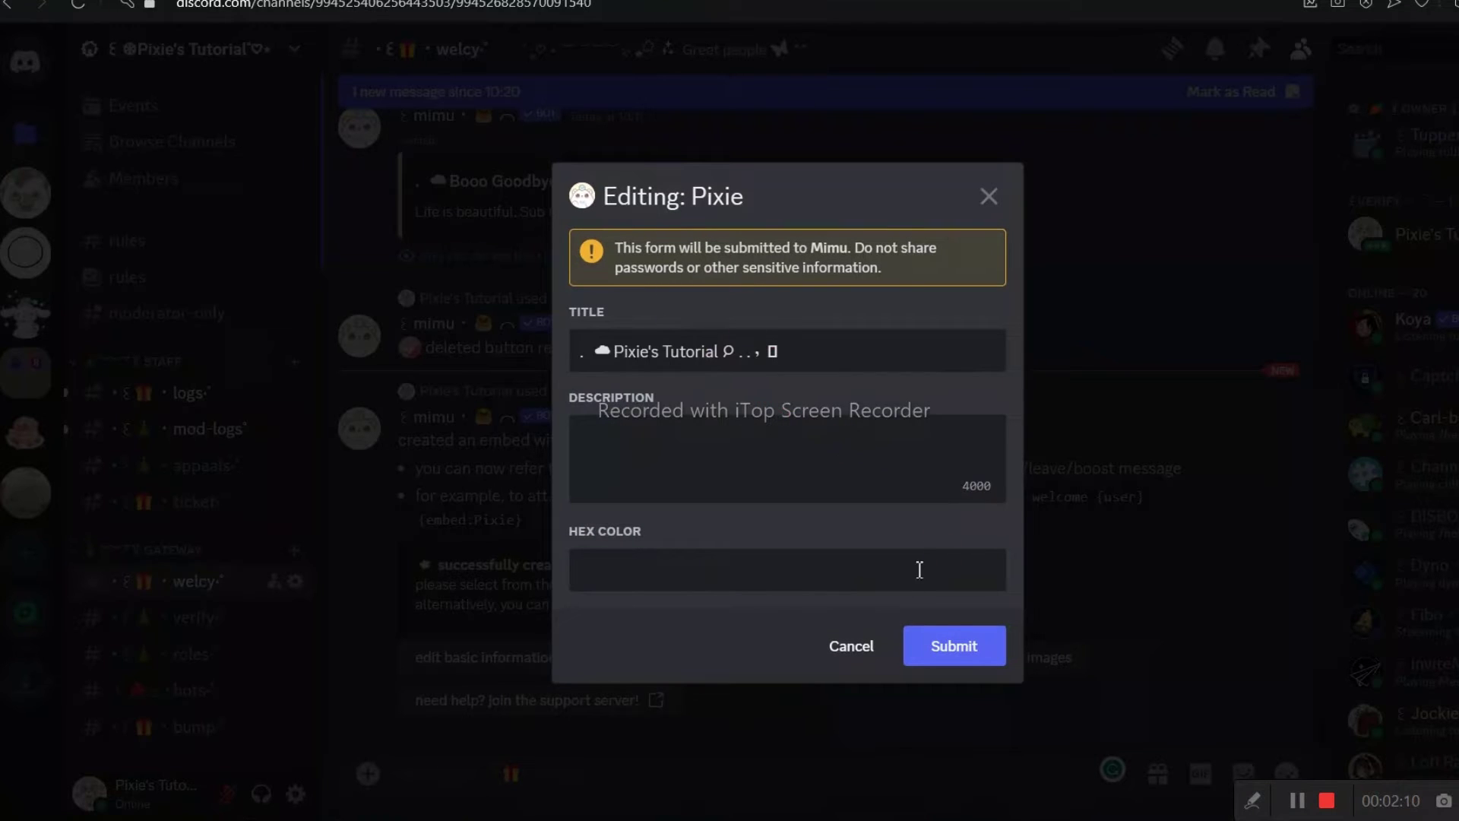
{"action": "left_click", "coordinate": [956, 655]}
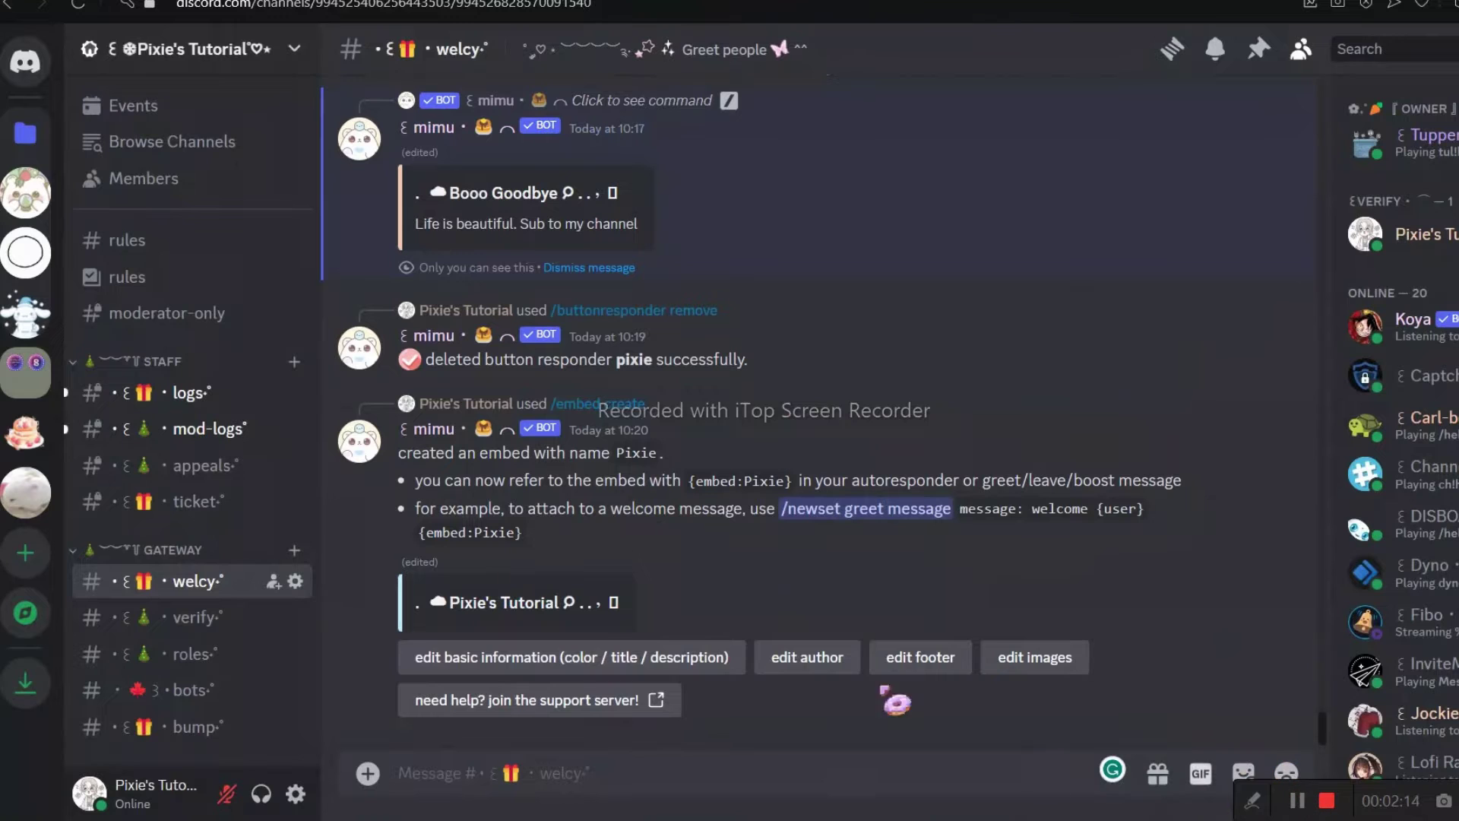
Step: Set the embed colour to #f5cab4 and the ghost-at-3-am subscribe description
{"action": "left_click", "coordinate": [606, 663]}
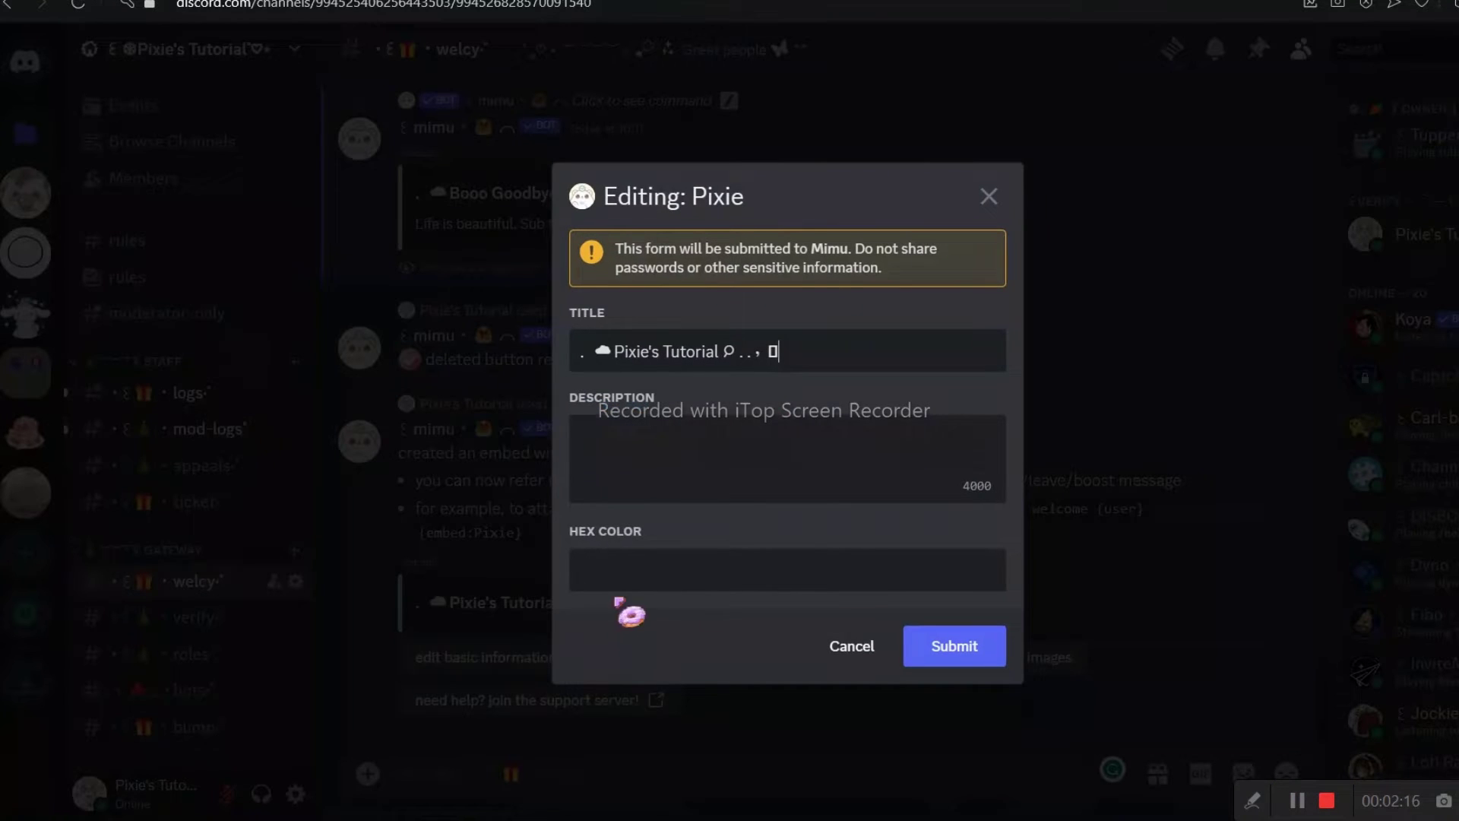
{"action": "left_click", "coordinate": [629, 570]}
{"action": "type", "text": "#f5cab4"}
{"action": "left_click", "coordinate": [639, 455]}
{"action": "type", "text": "Sub to my channel otherwise you will see a ghost at 3 am"}
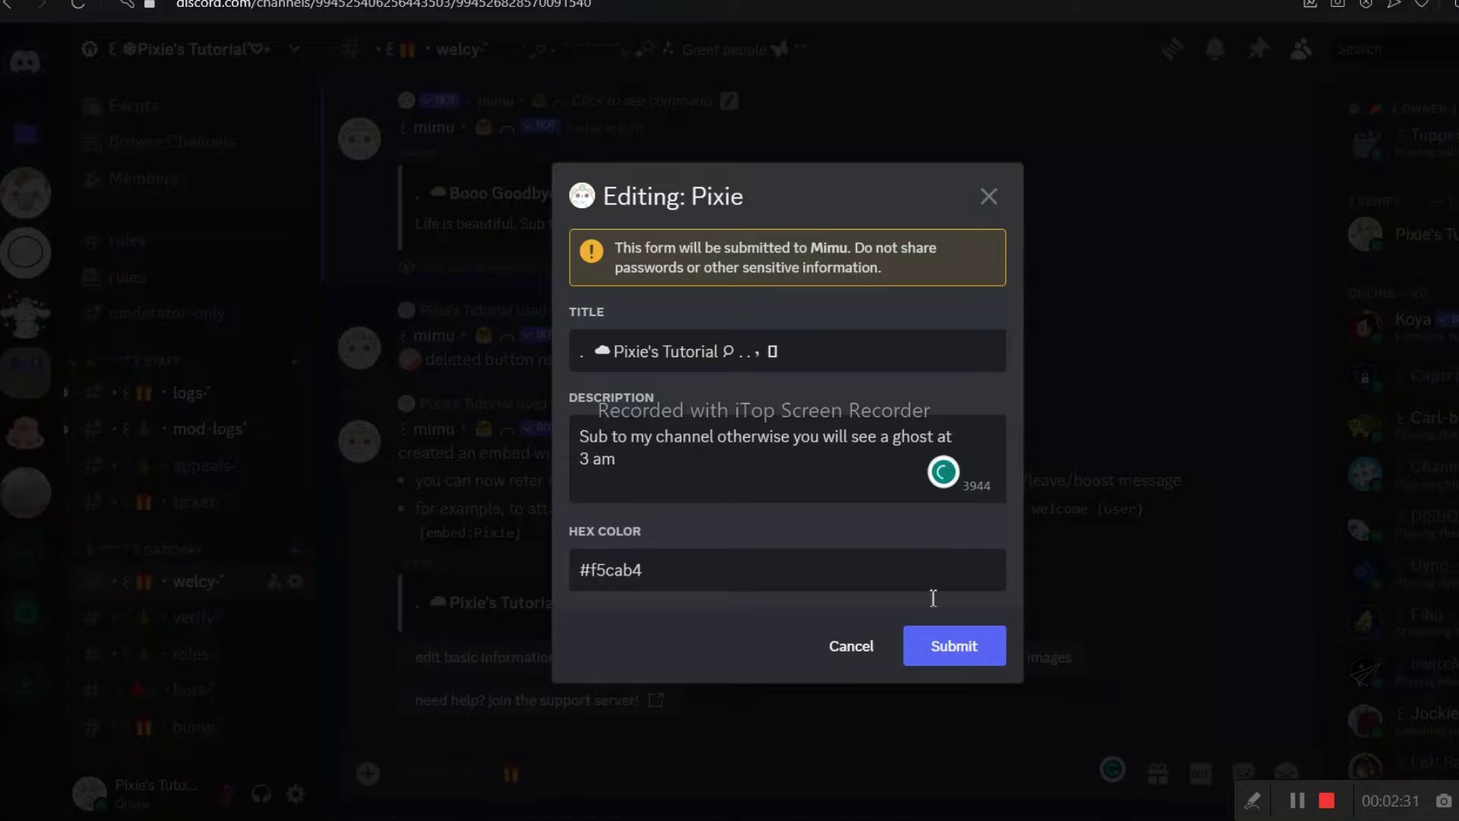
{"action": "left_click", "coordinate": [938, 648]}
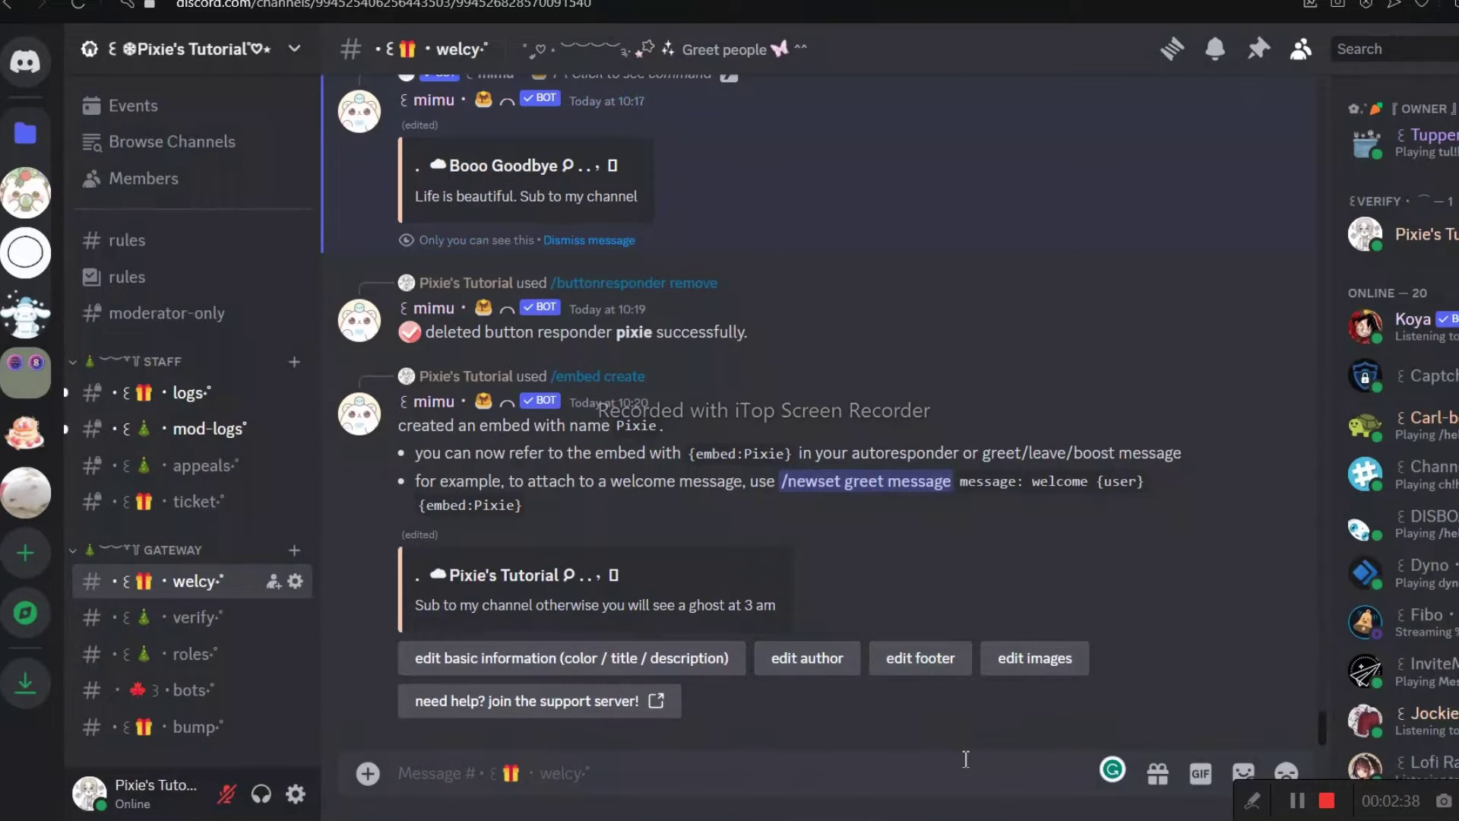
Step: Run /embed show for the Pixie embed with the webhook option left empty
{"action": "type", "text": "/"}
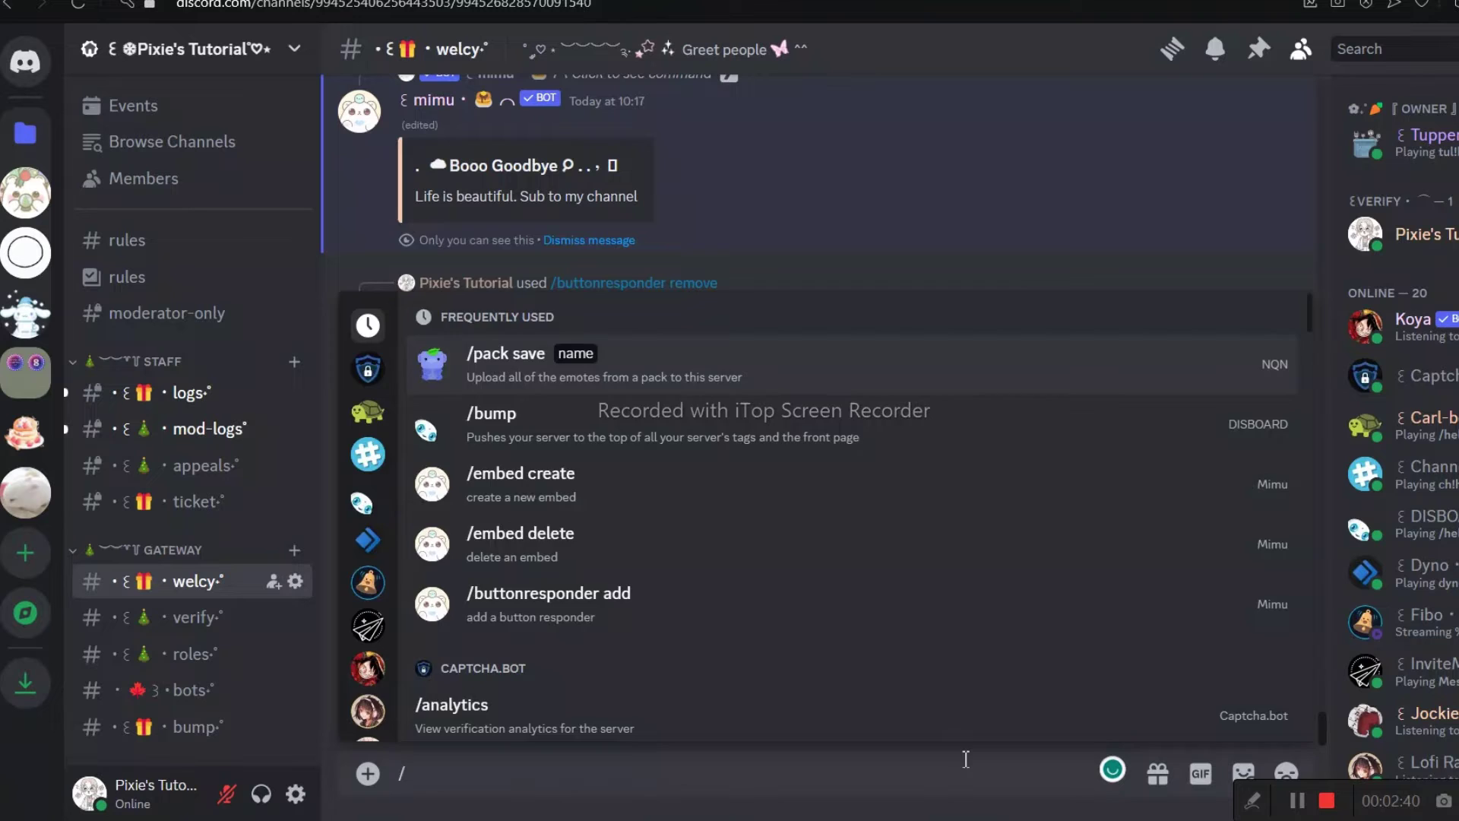
{"action": "type", "text": "embed show"}
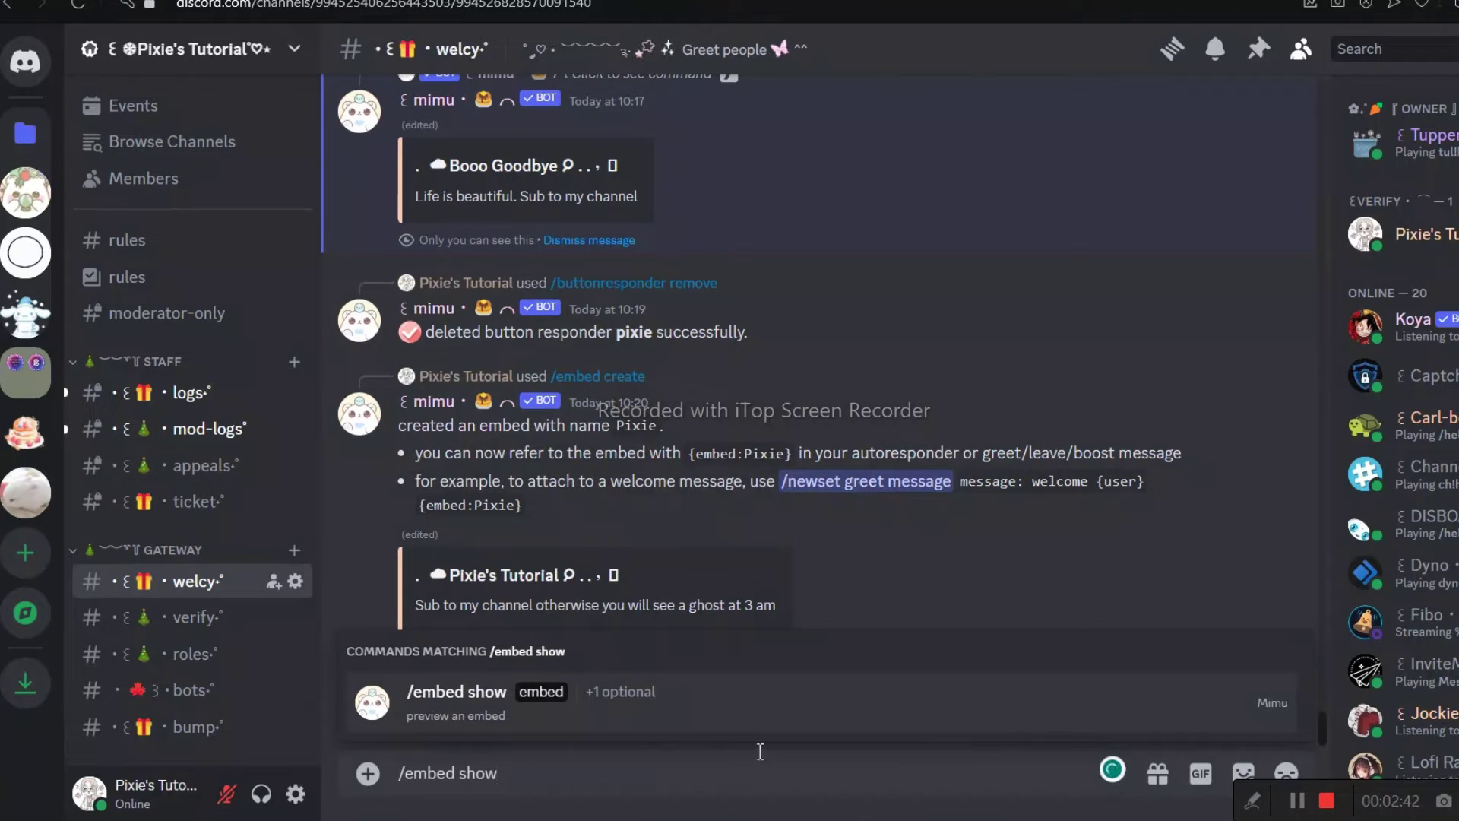
{"action": "left_click", "coordinate": [570, 726]}
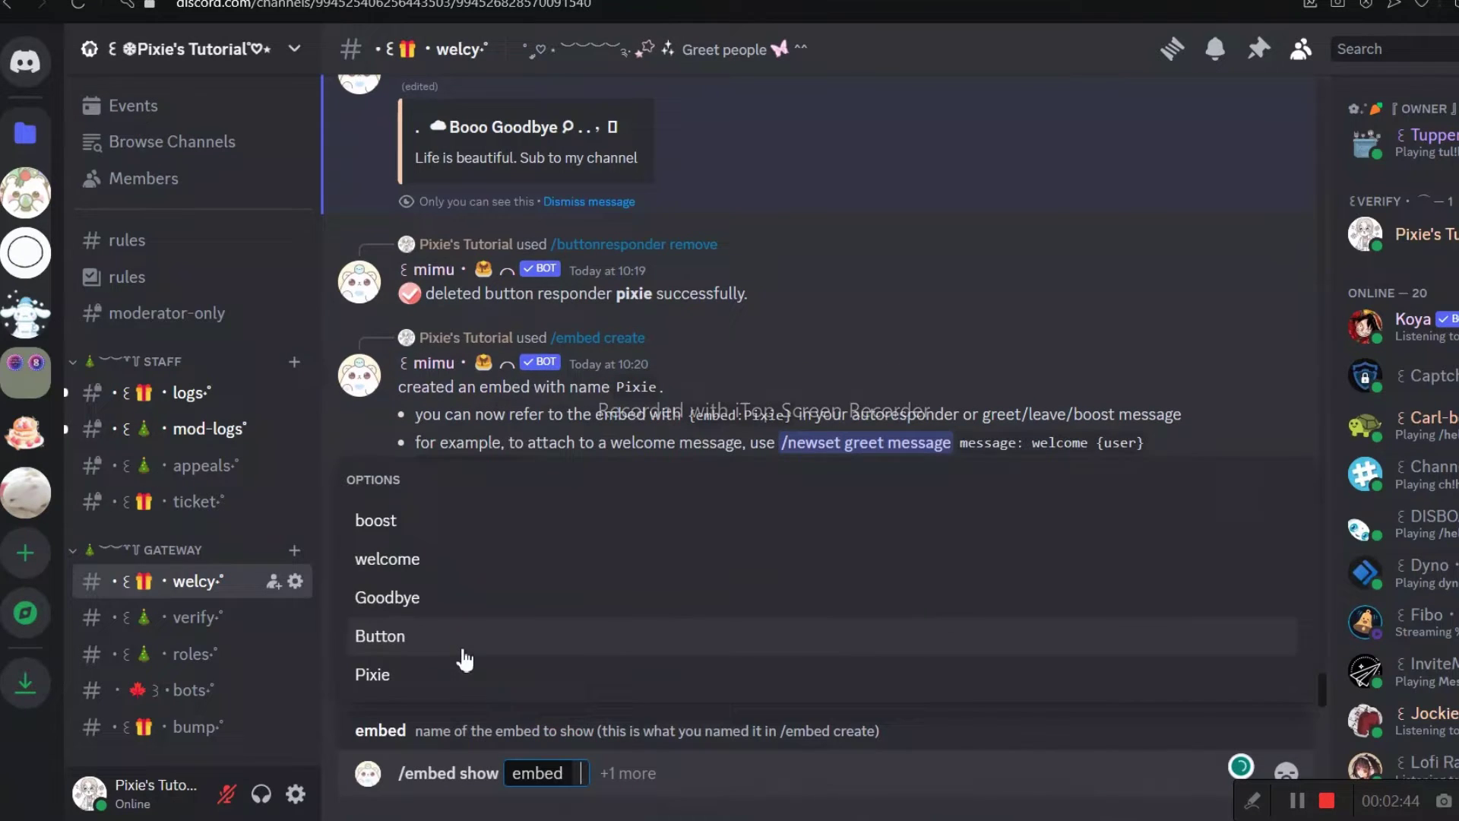
{"action": "left_click", "coordinate": [410, 683]}
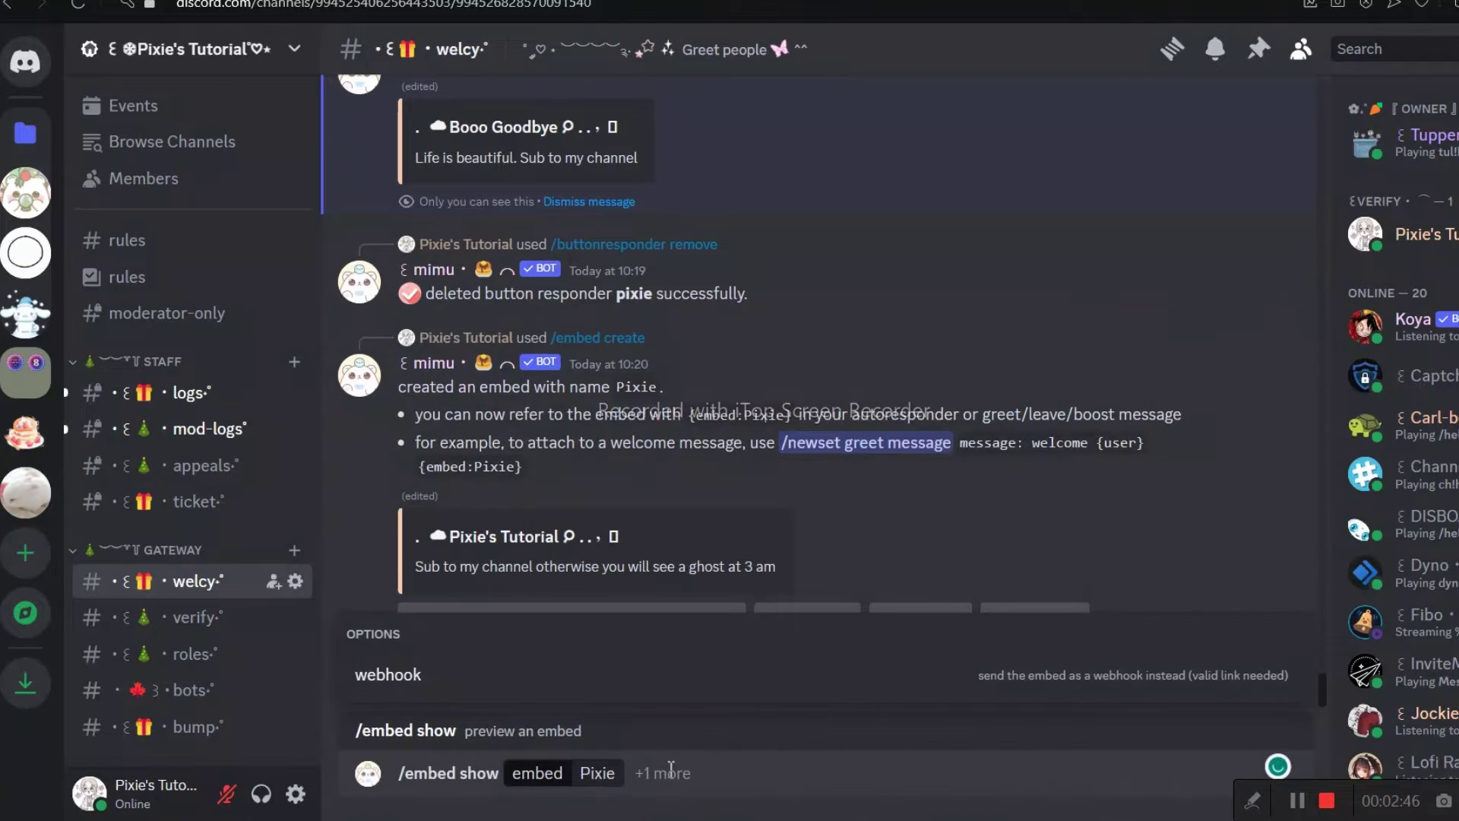
{"action": "left_click", "coordinate": [454, 693]}
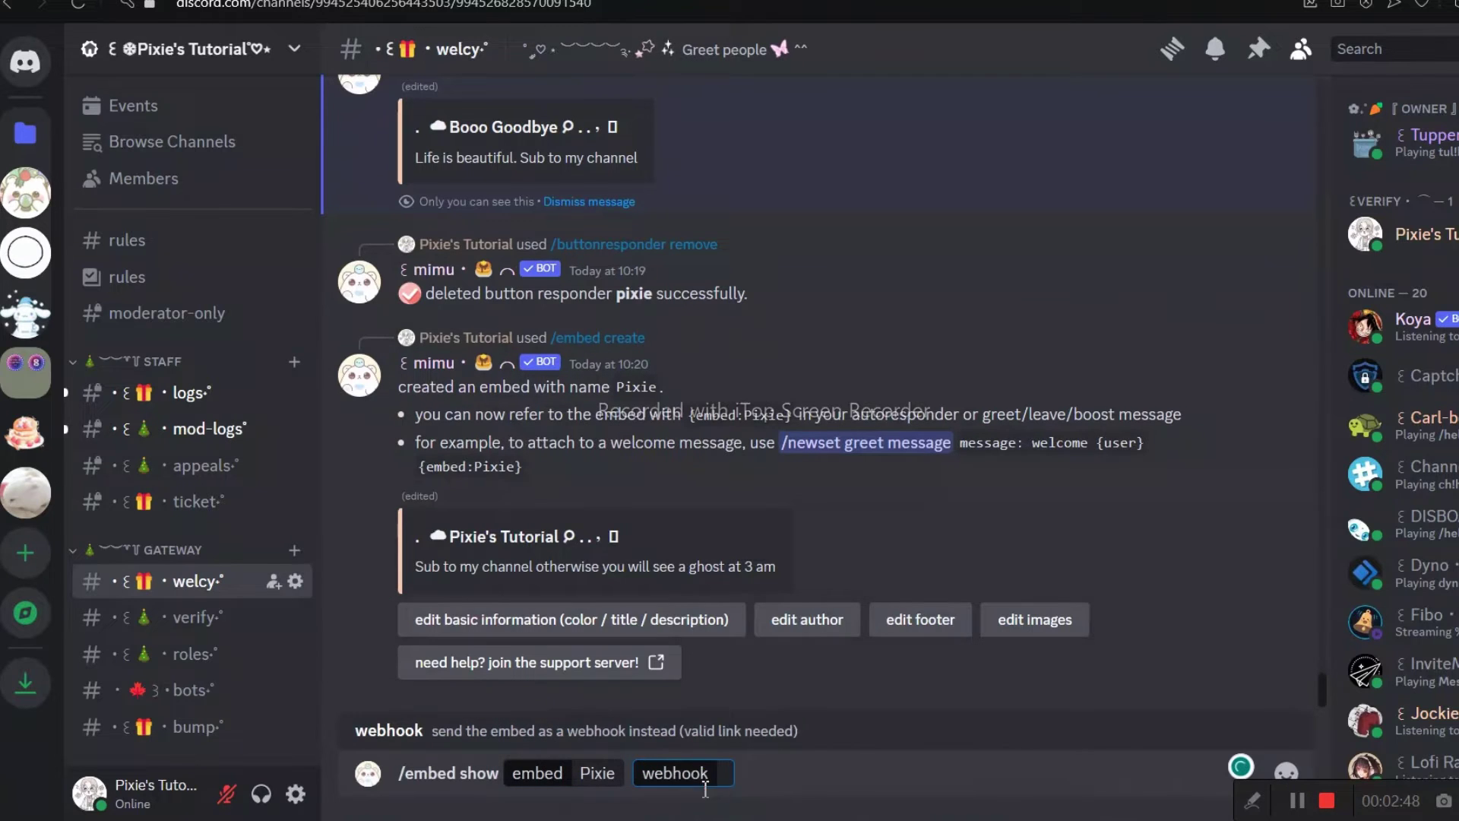
{"action": "left_click", "coordinate": [752, 772]}
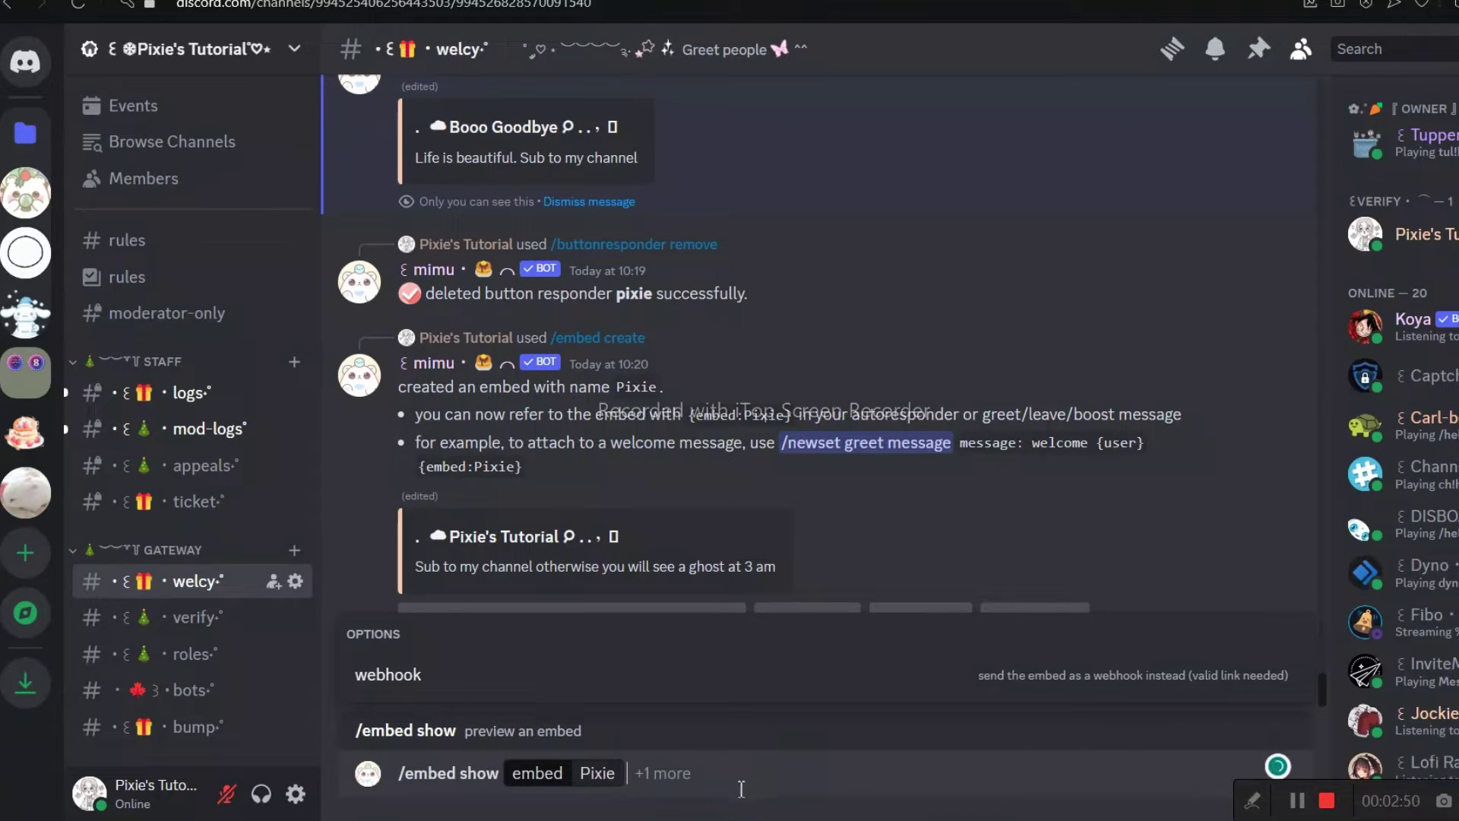
{"action": "key", "text": "Return"}
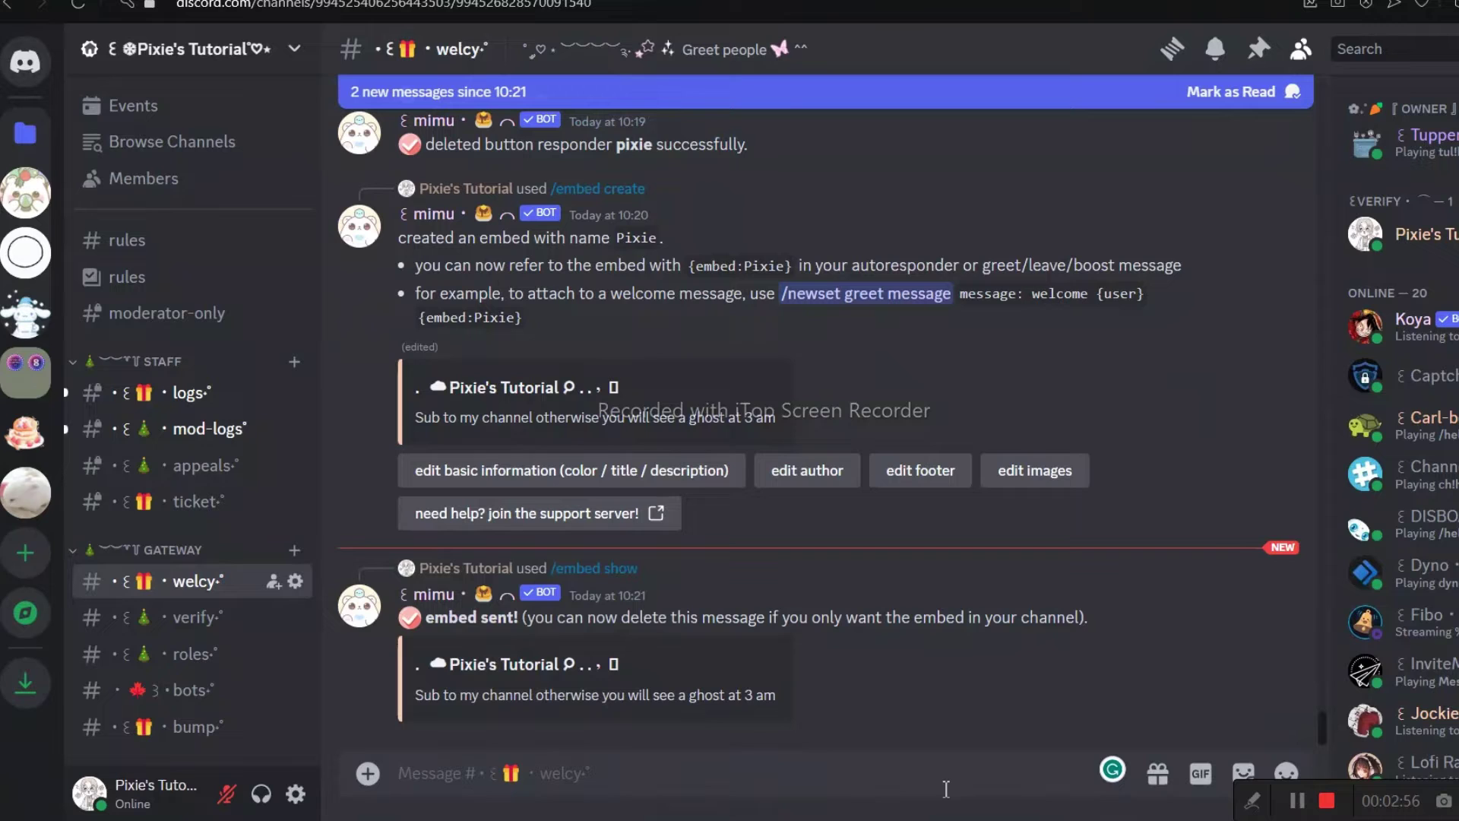
Step: Start a /buttonresponder add command with the name Bruh
{"action": "type", "text": "/"}
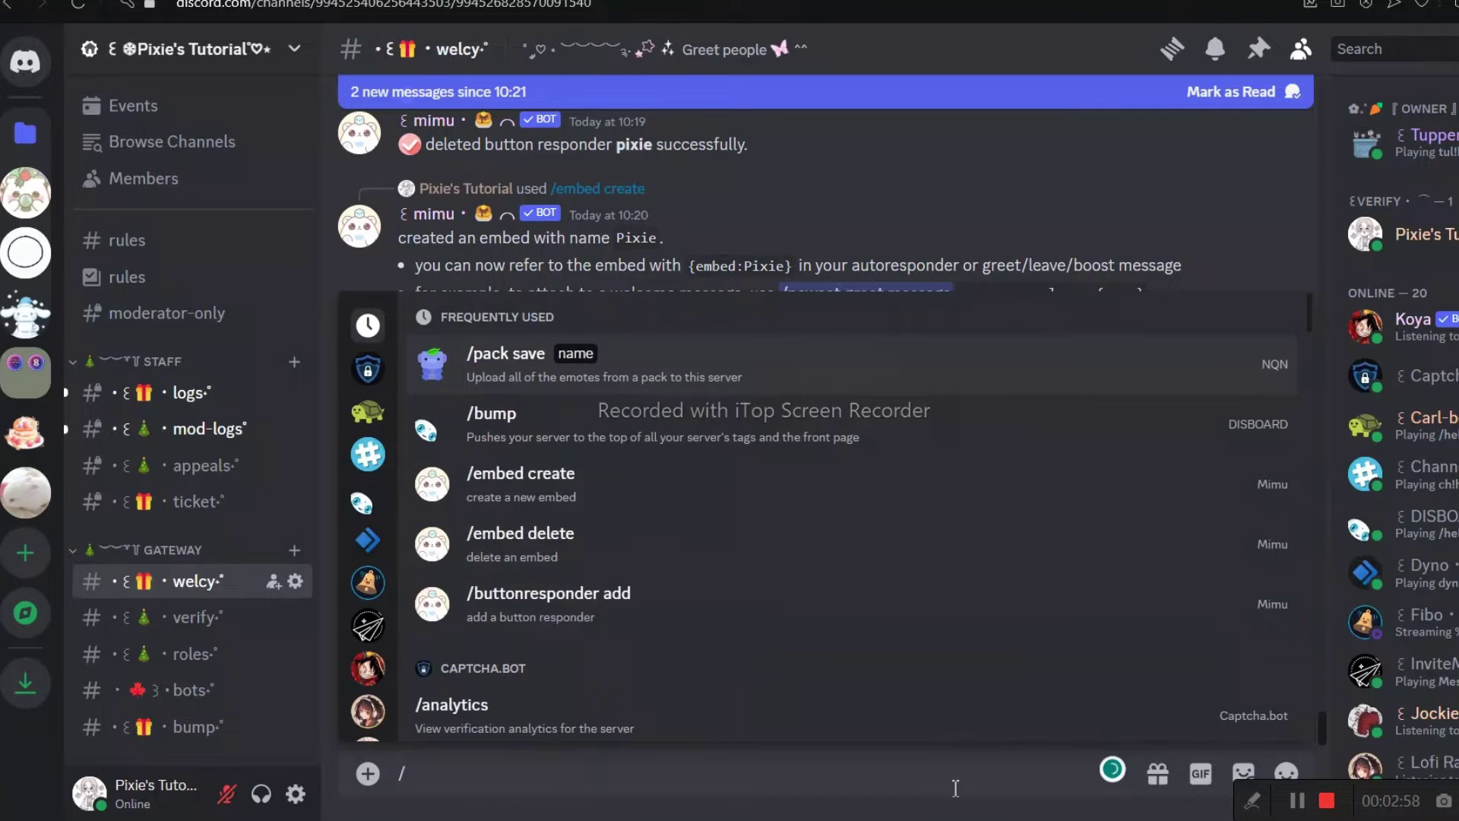
{"action": "type", "text": "button"}
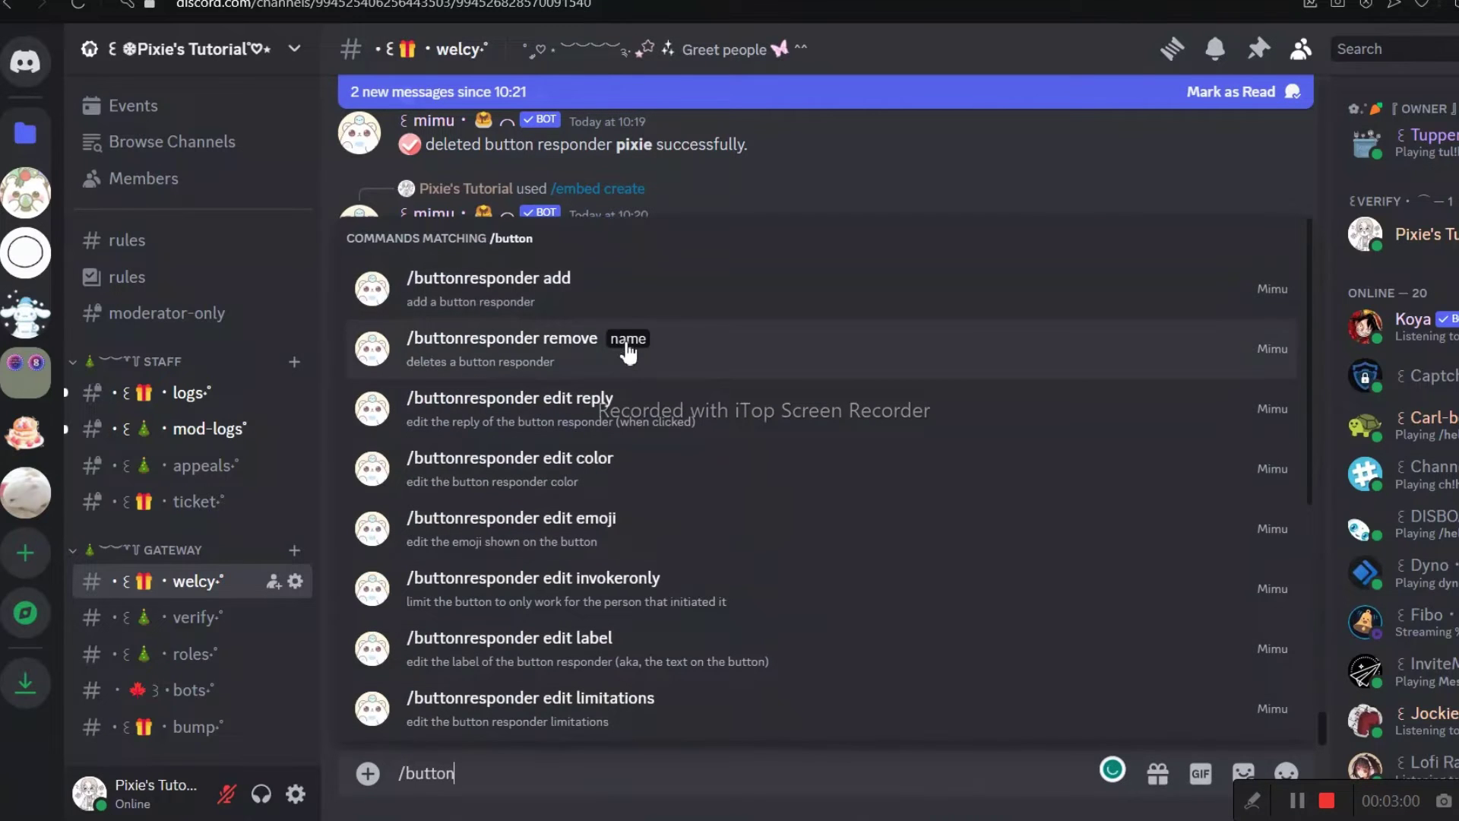
{"action": "left_click", "coordinate": [601, 318]}
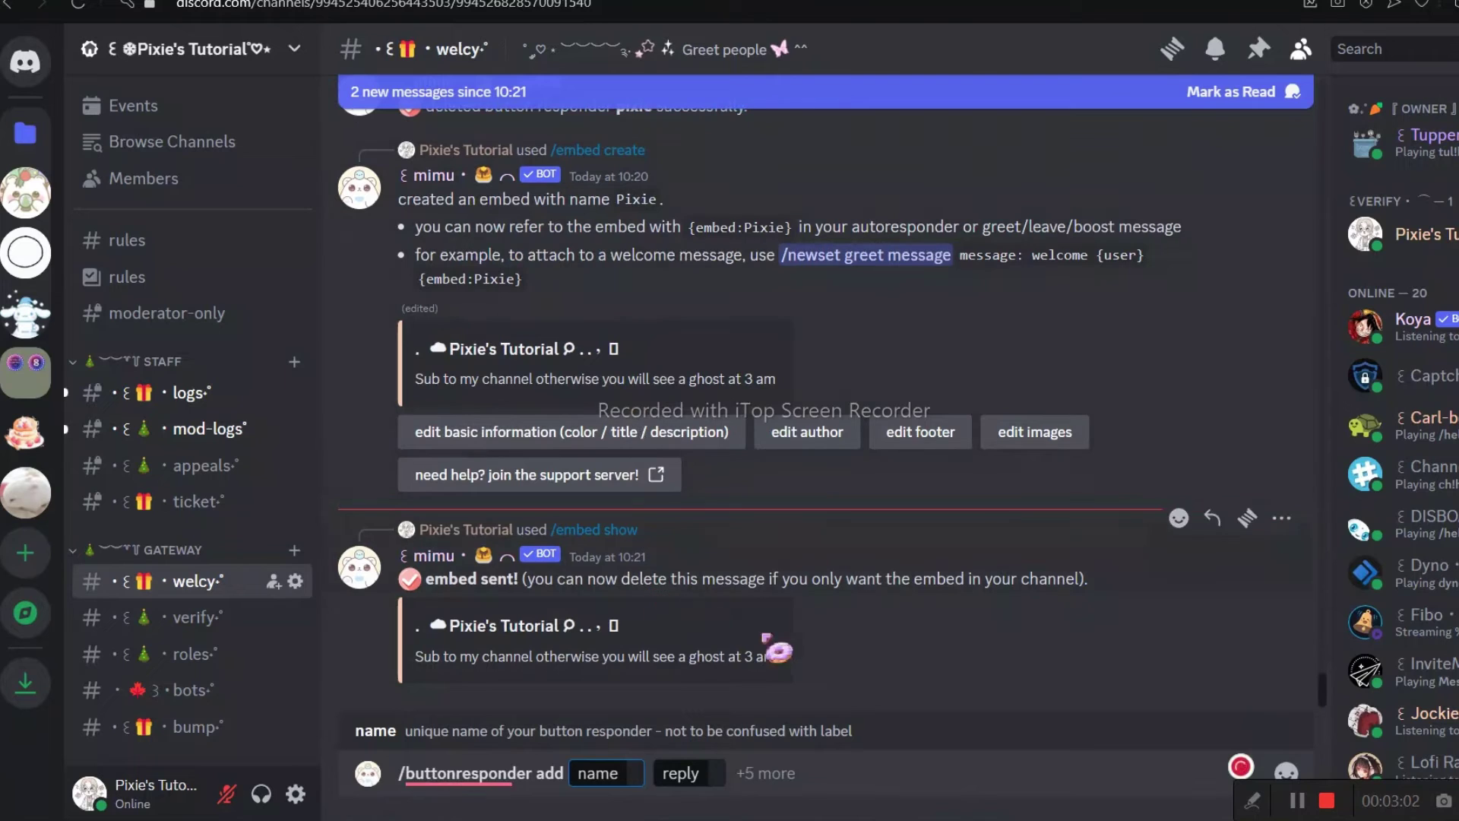
{"action": "type", "text": "Hi there"}
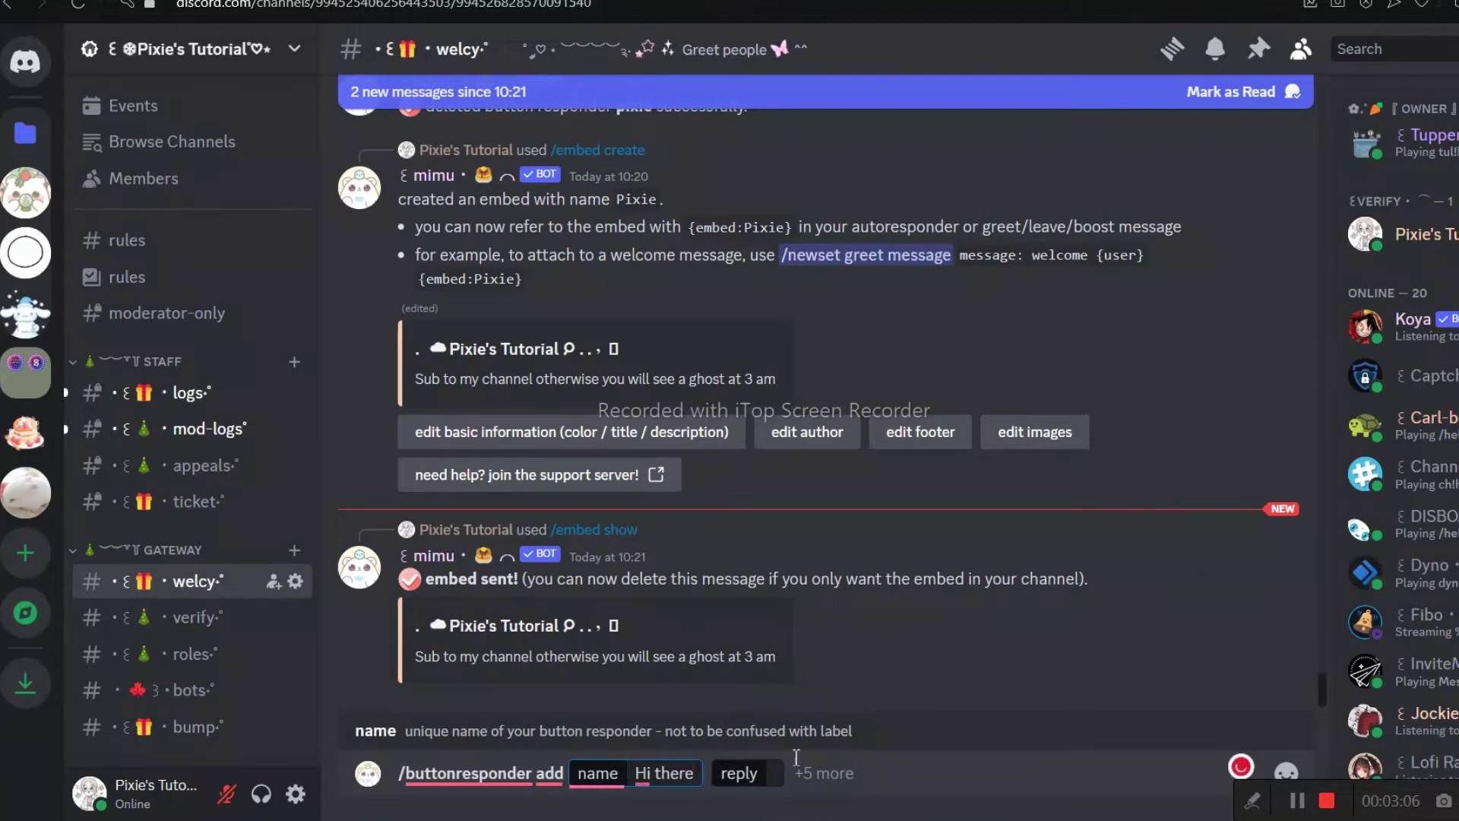
{"action": "key", "text": "BackSpace"}
{"action": "key", "text": "BackSpace"}
{"action": "key", "text": "BackSpace"}
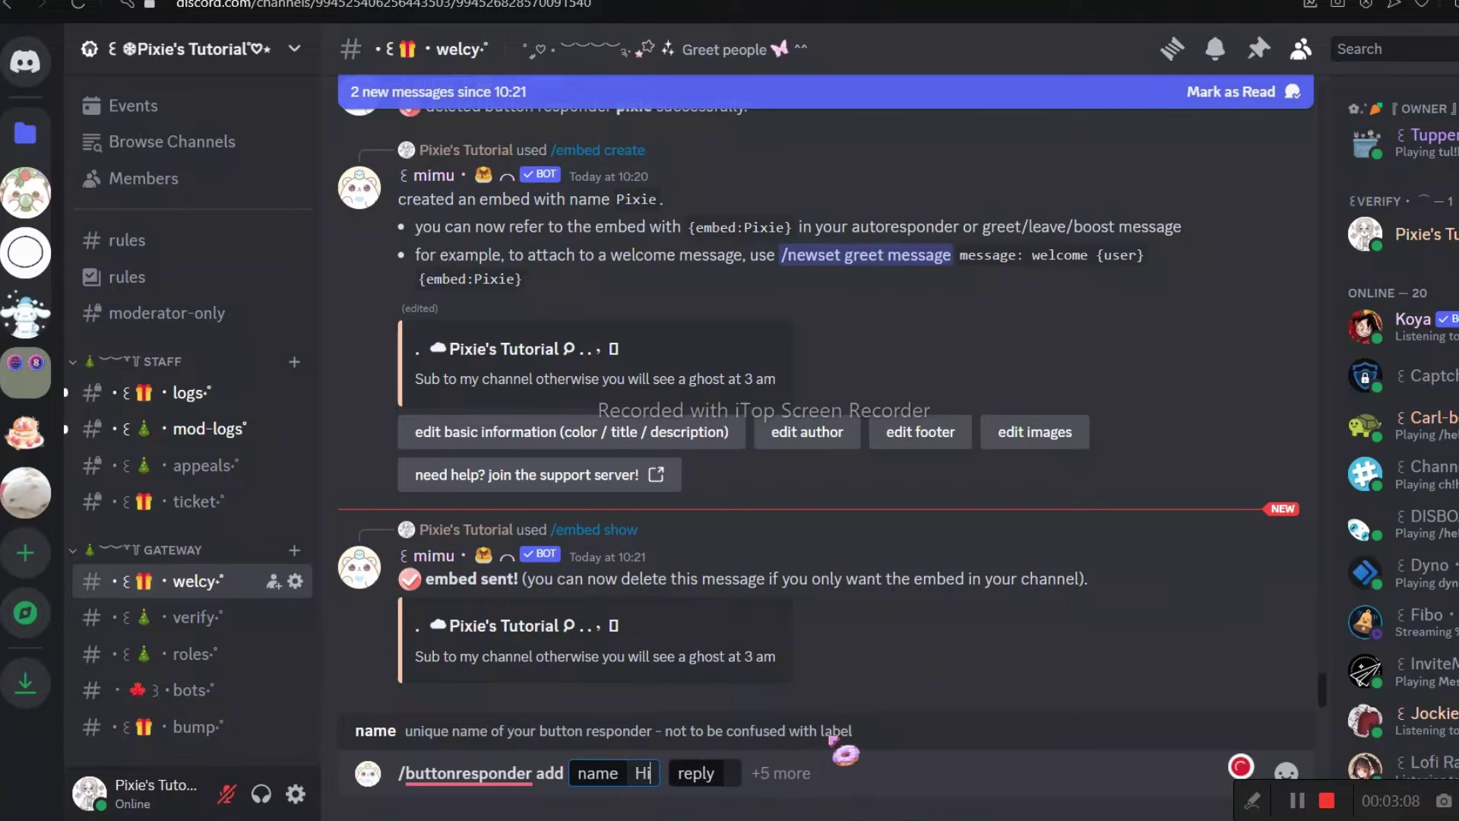
{"action": "type", "text": "Bruh"}
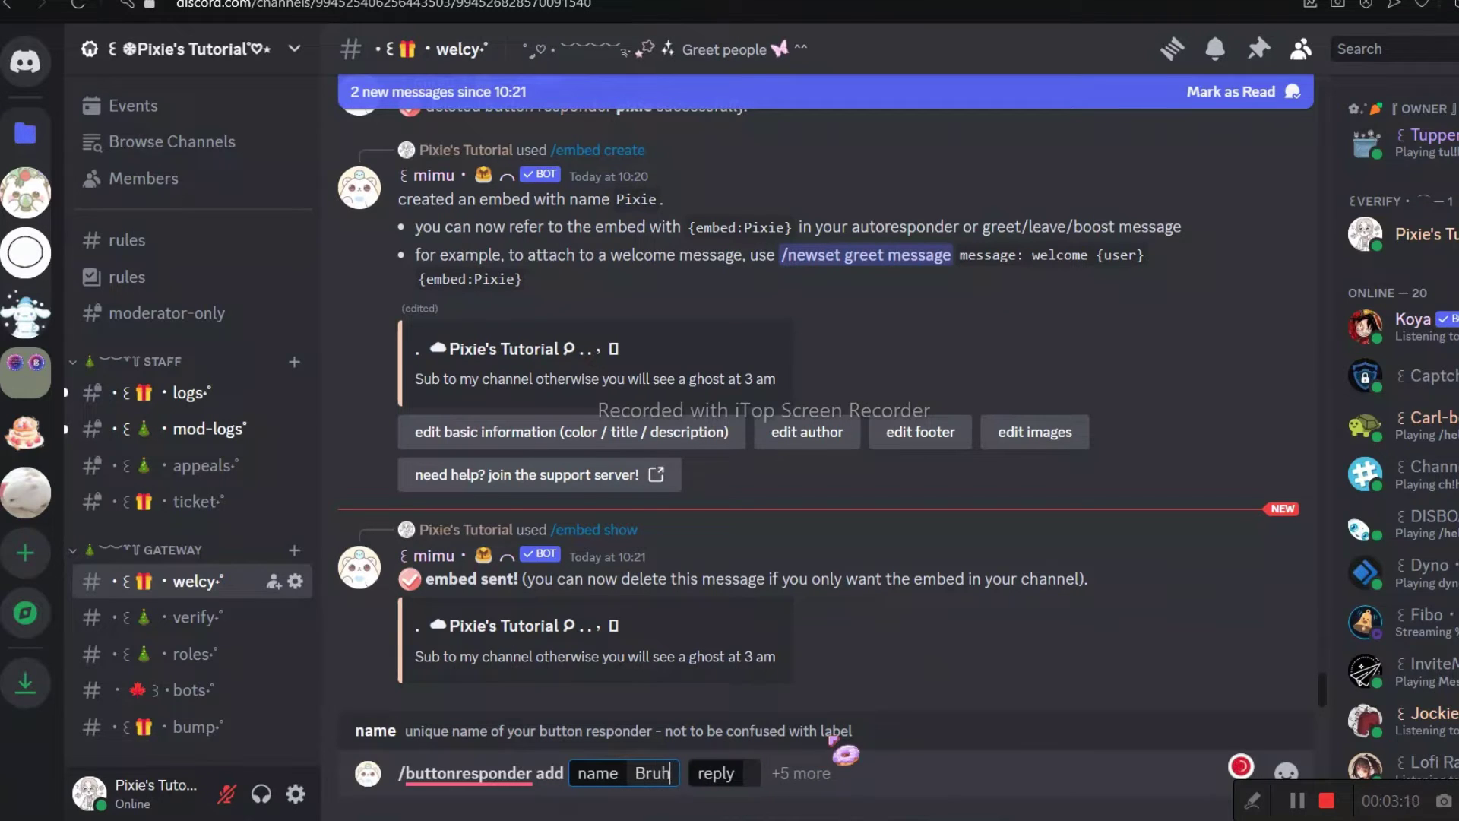
Step: Paste the Carrot-role reply and change its embed from Button to Pixie
{"action": "left_click", "coordinate": [759, 770]}
{"action": "key", "text": "ctrl+v"}
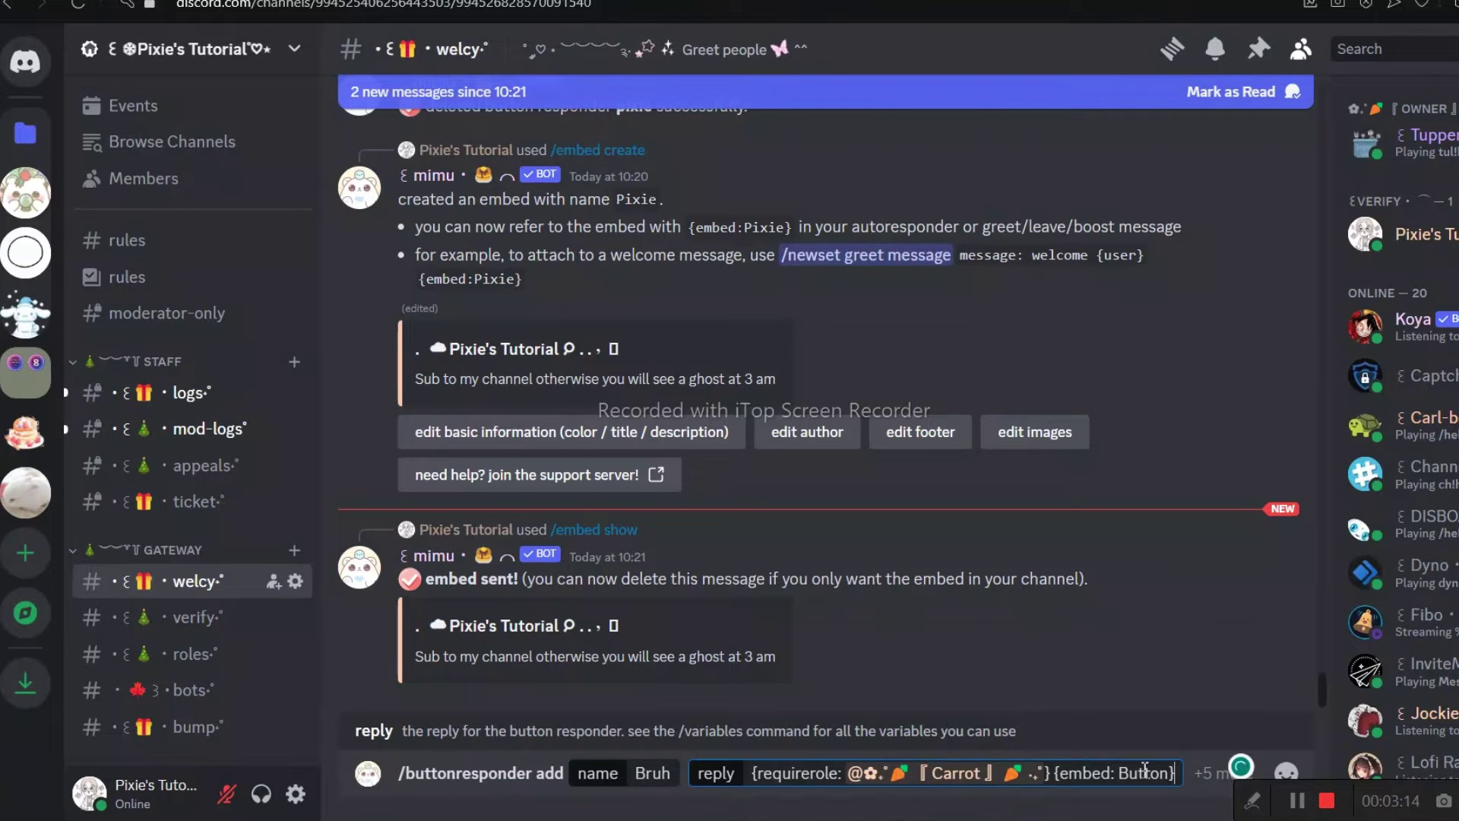
{"action": "left_click", "coordinate": [608, 532]}
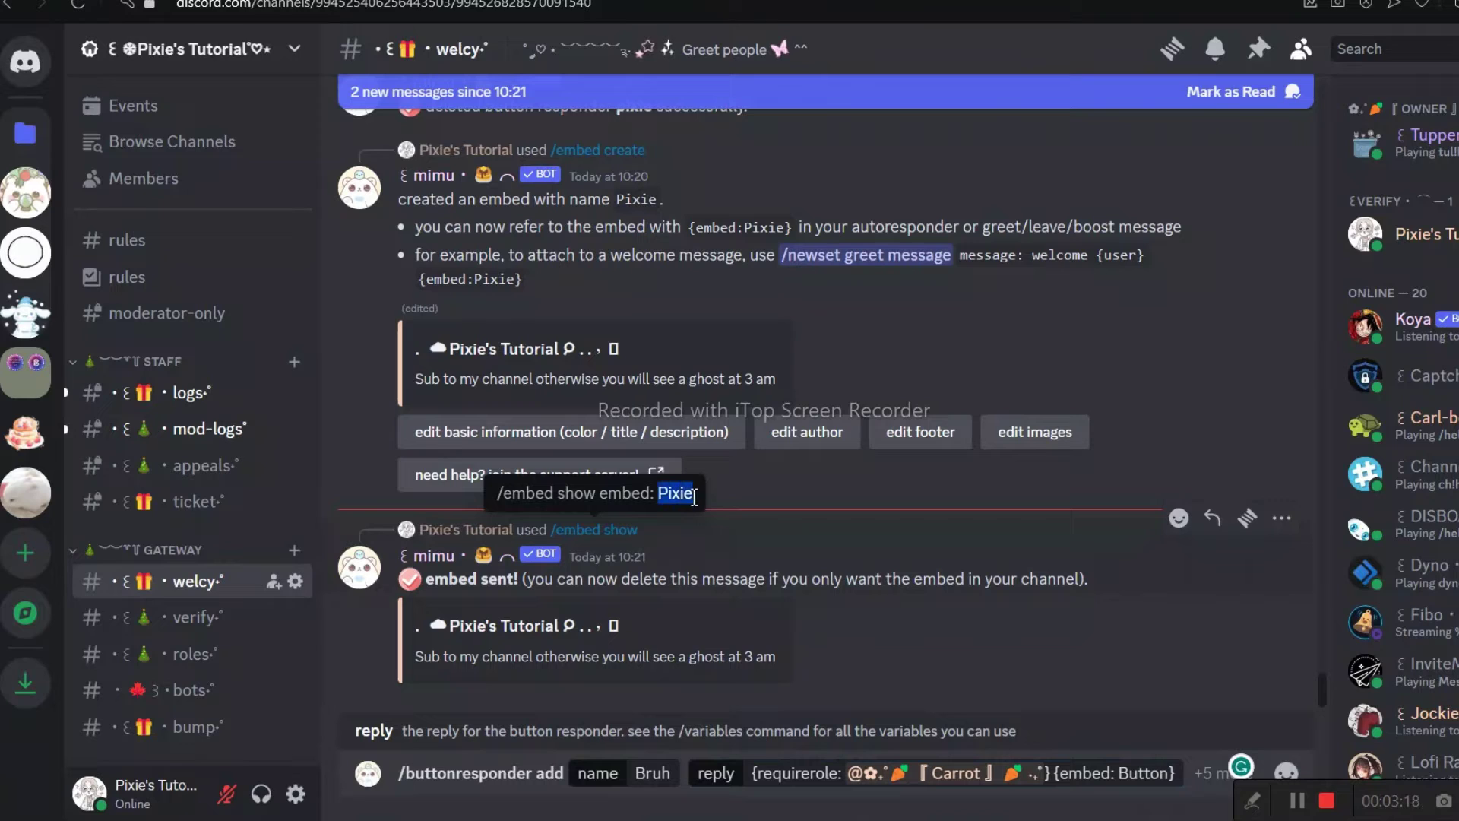
{"action": "left_click_drag", "start_coordinate": [1122, 772], "coordinate": [1175, 772]}
{"action": "type", "text": "Pixie"}
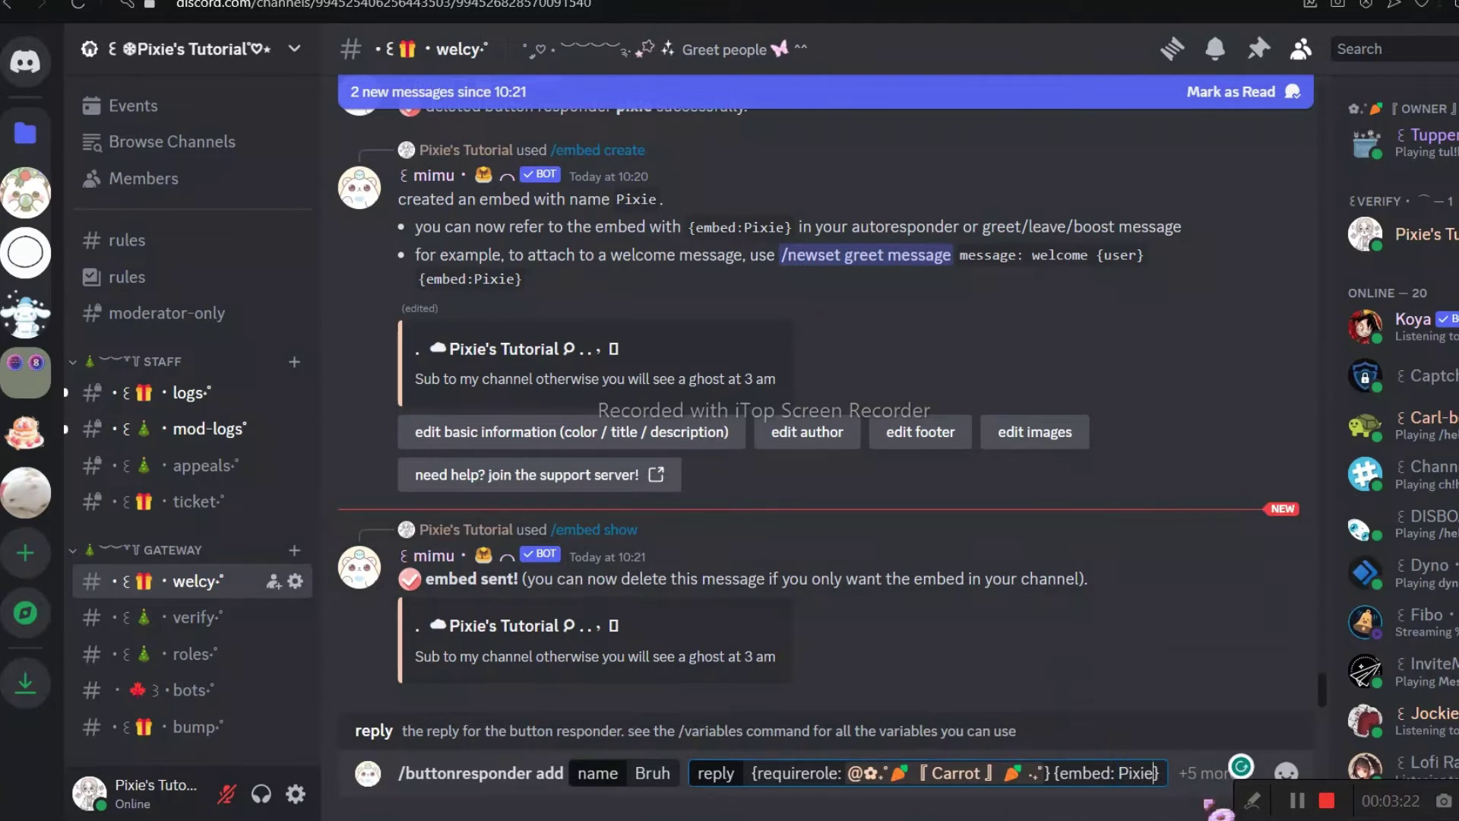
Step: Give the Bruh button label Pixie, an envelope emoji and red colour, then send it
{"action": "left_click", "coordinate": [1180, 773]}
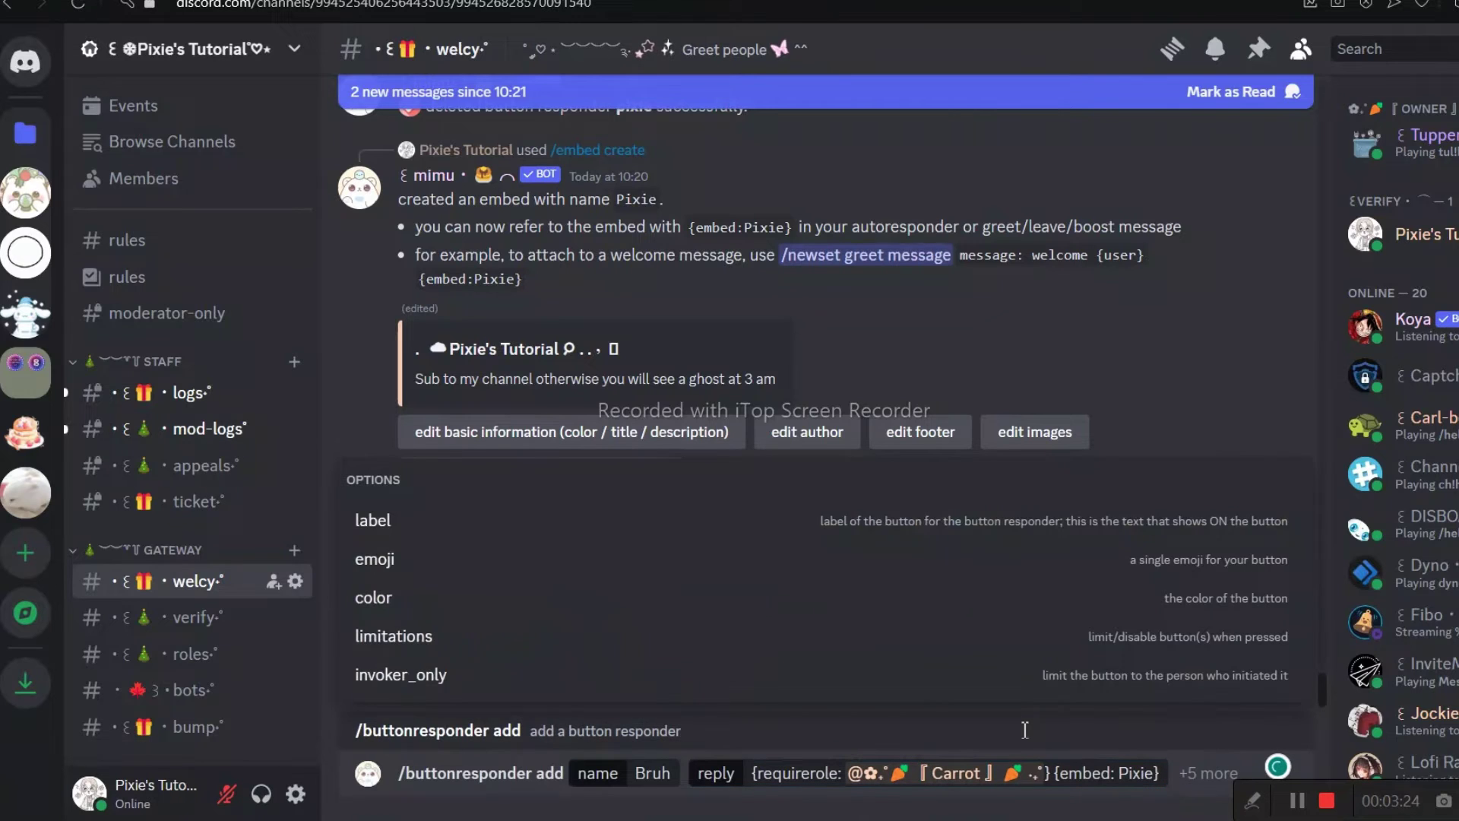
{"action": "left_click", "coordinate": [433, 522]}
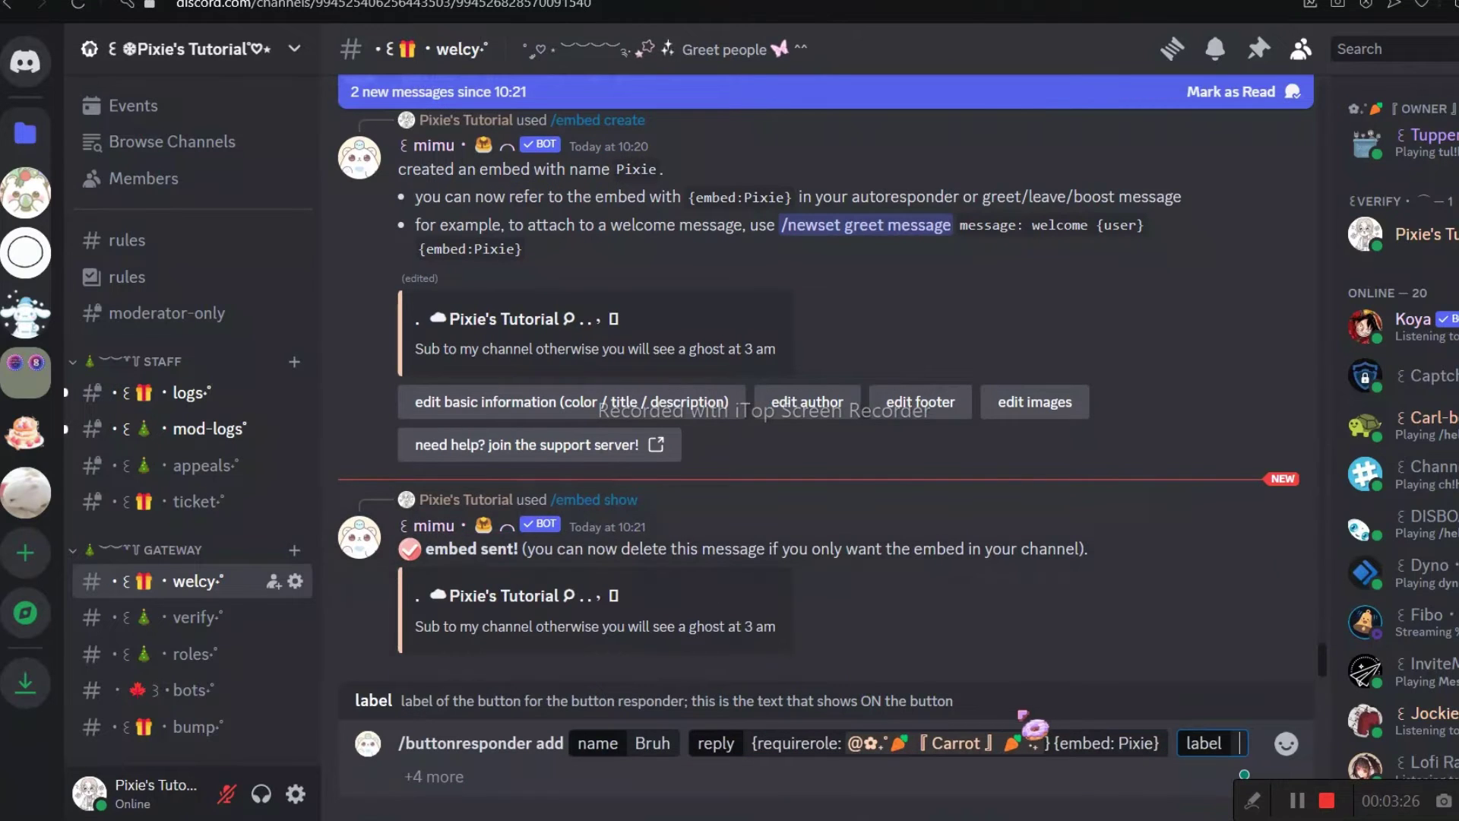
{"action": "type", "text": "Pixie"}
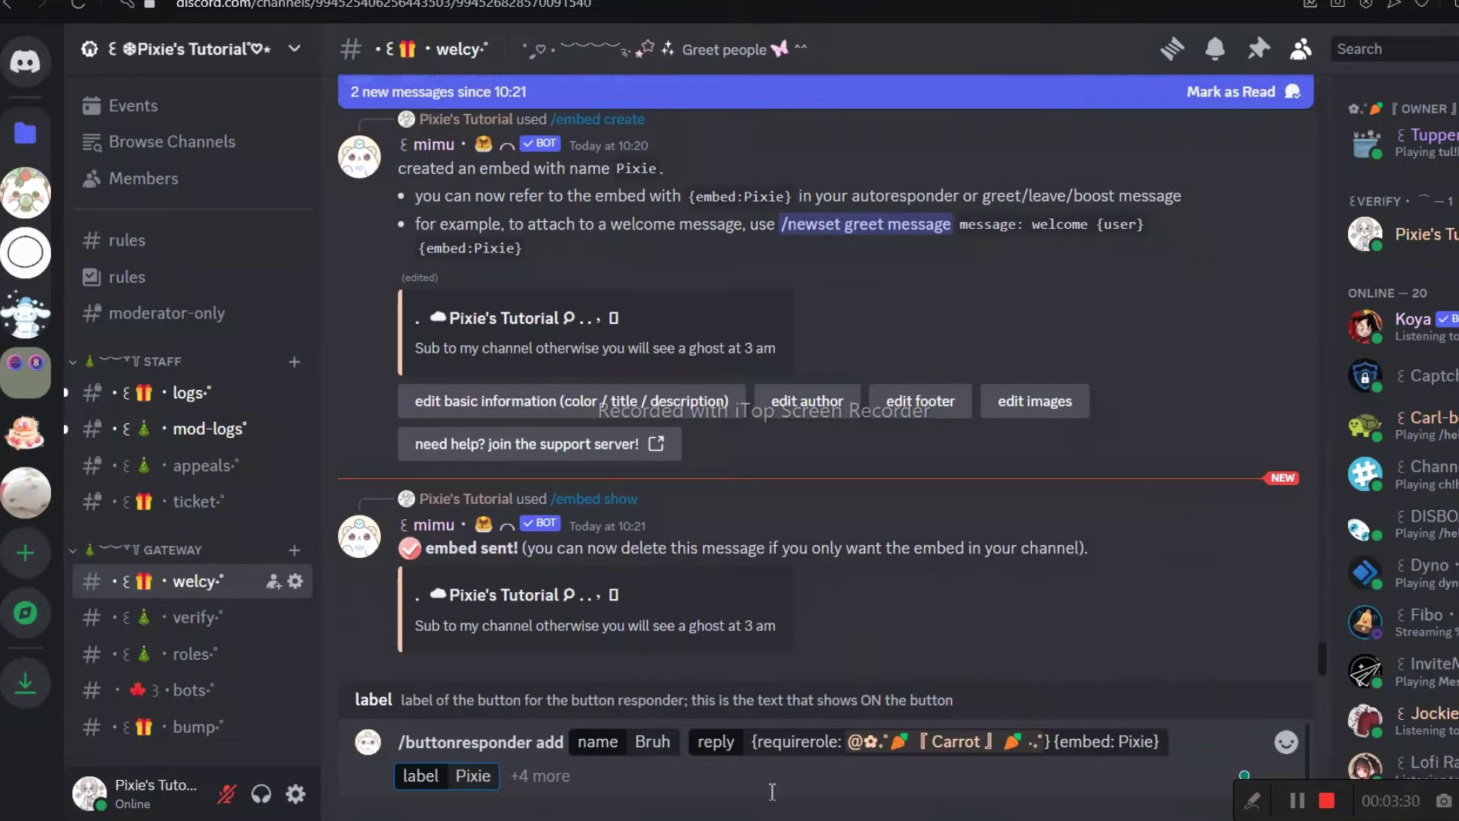
{"action": "key", "text": "Tab"}
{"action": "left_click", "coordinate": [372, 435]}
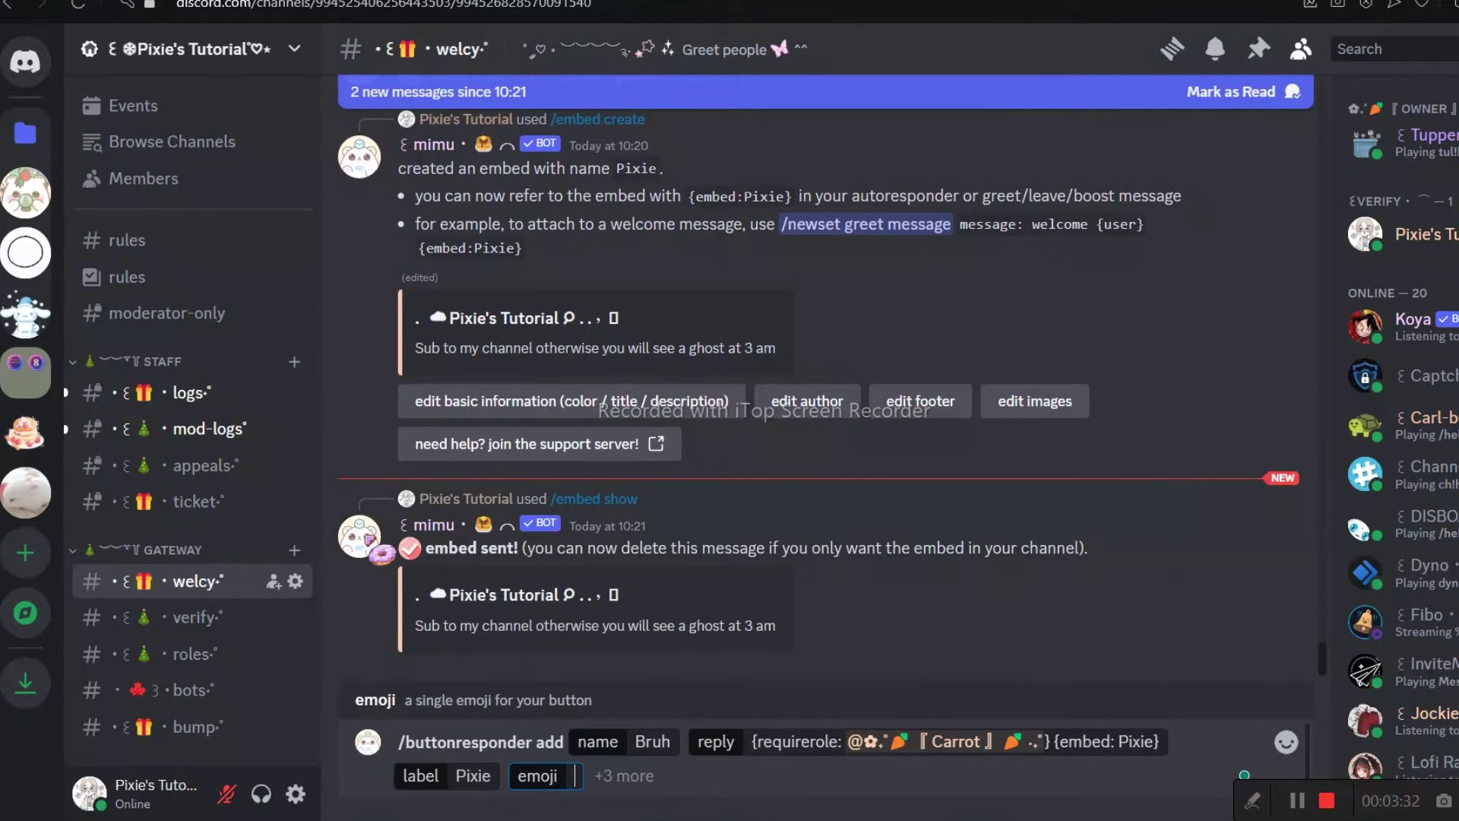
{"action": "left_click", "coordinate": [1286, 741]}
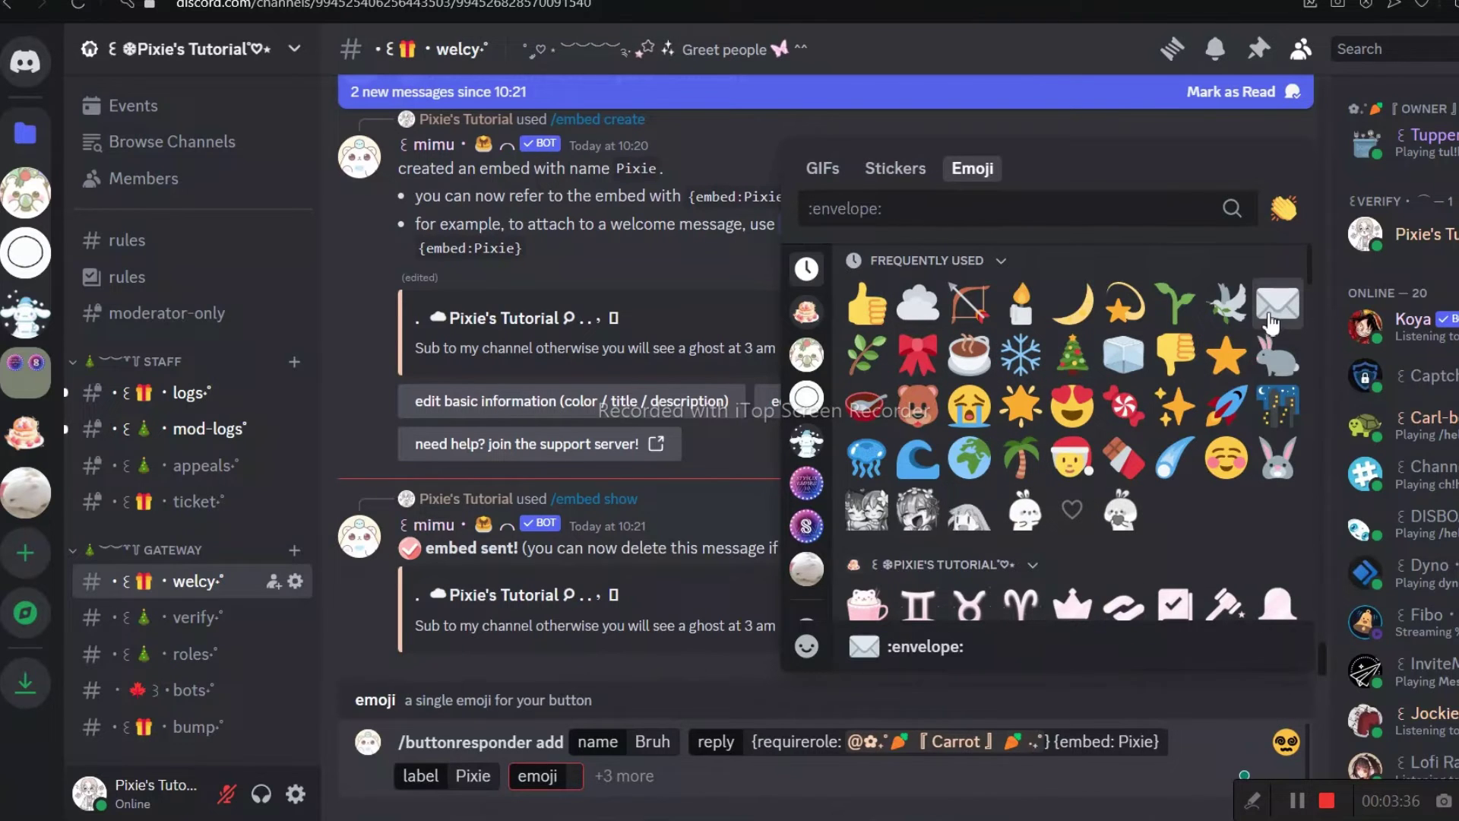
{"action": "left_click", "coordinate": [1269, 316]}
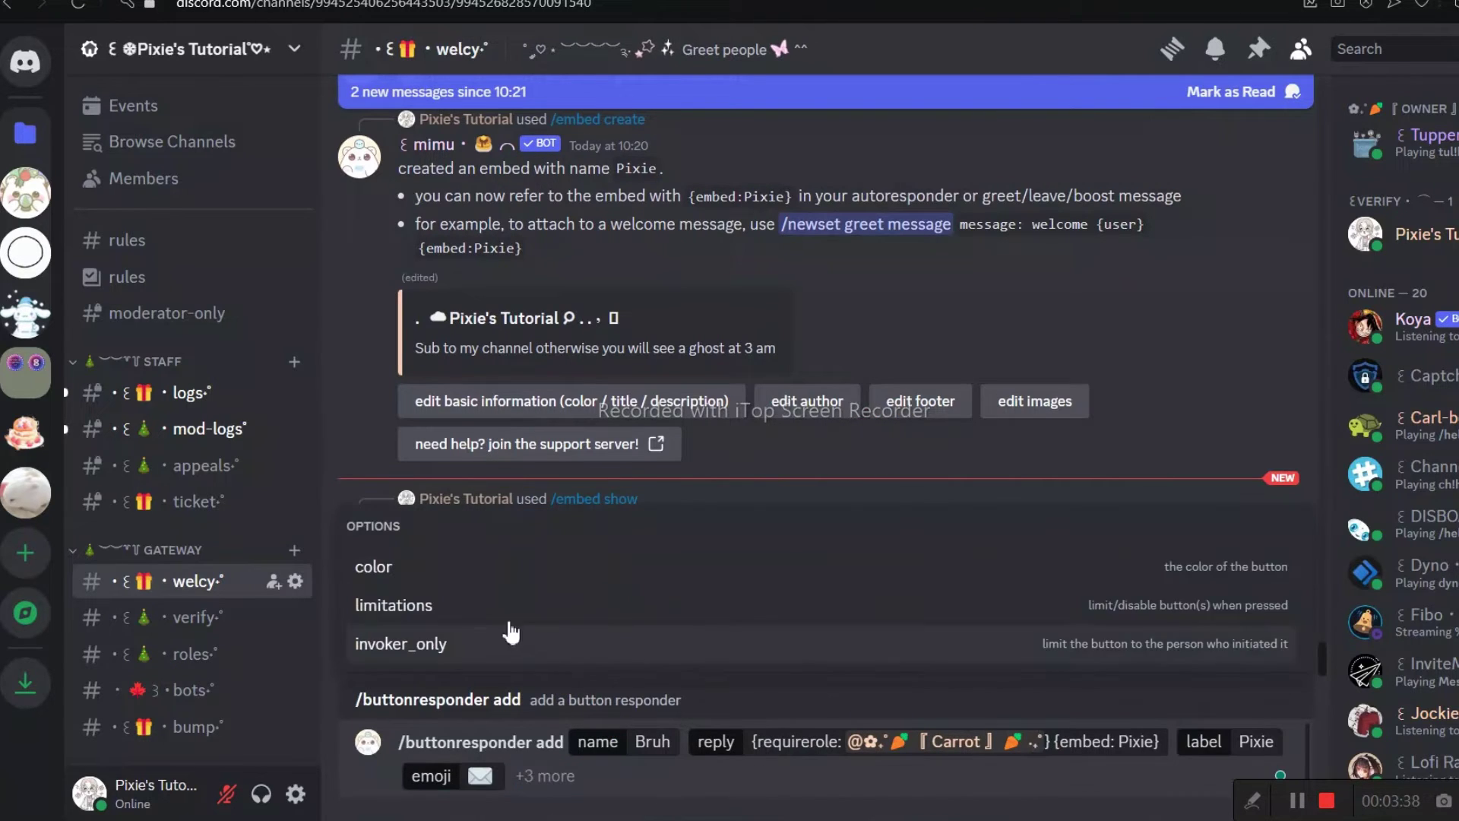
{"action": "left_click", "coordinate": [460, 572]}
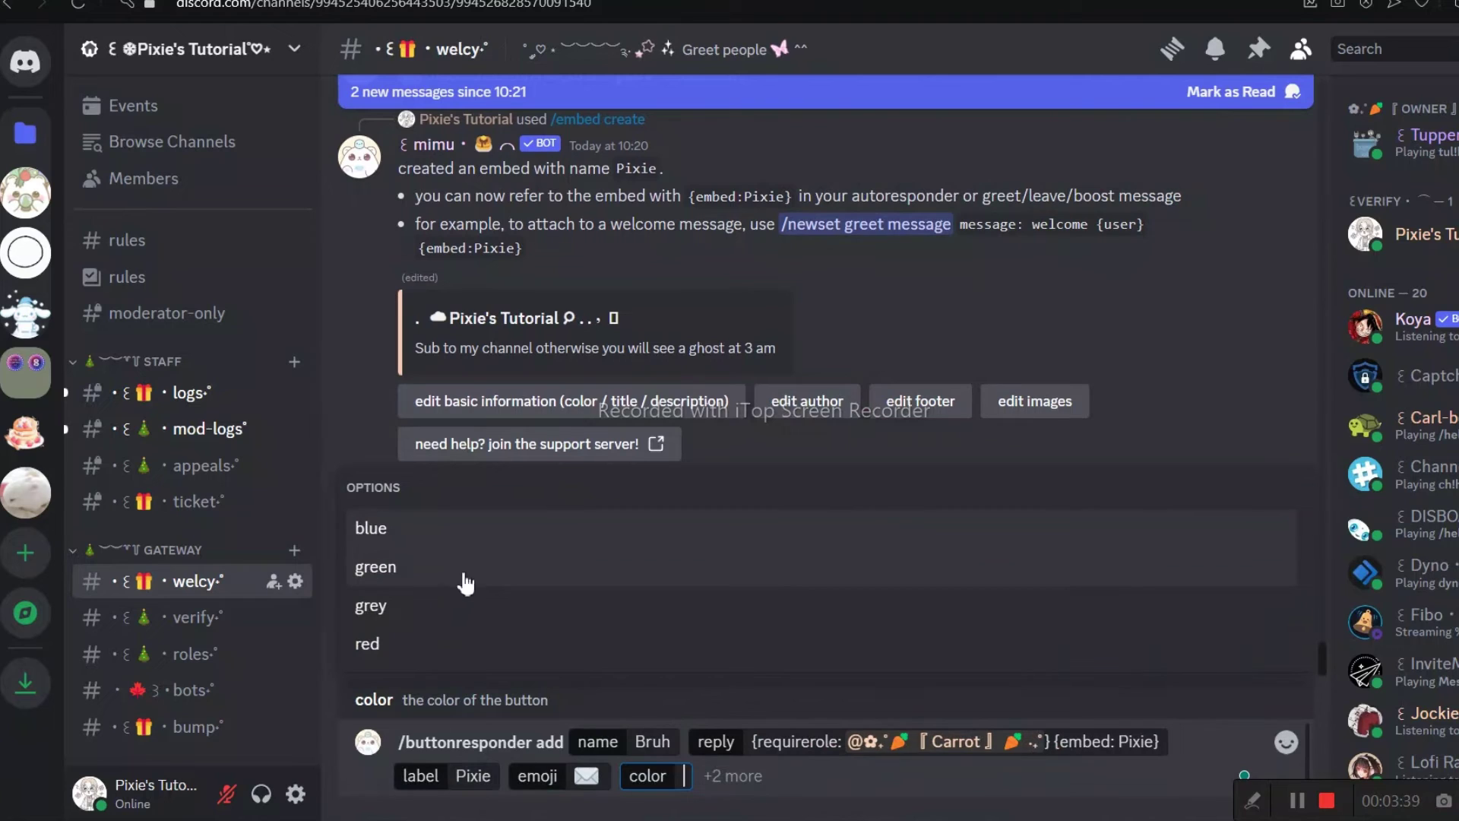
{"action": "left_click", "coordinate": [408, 642]}
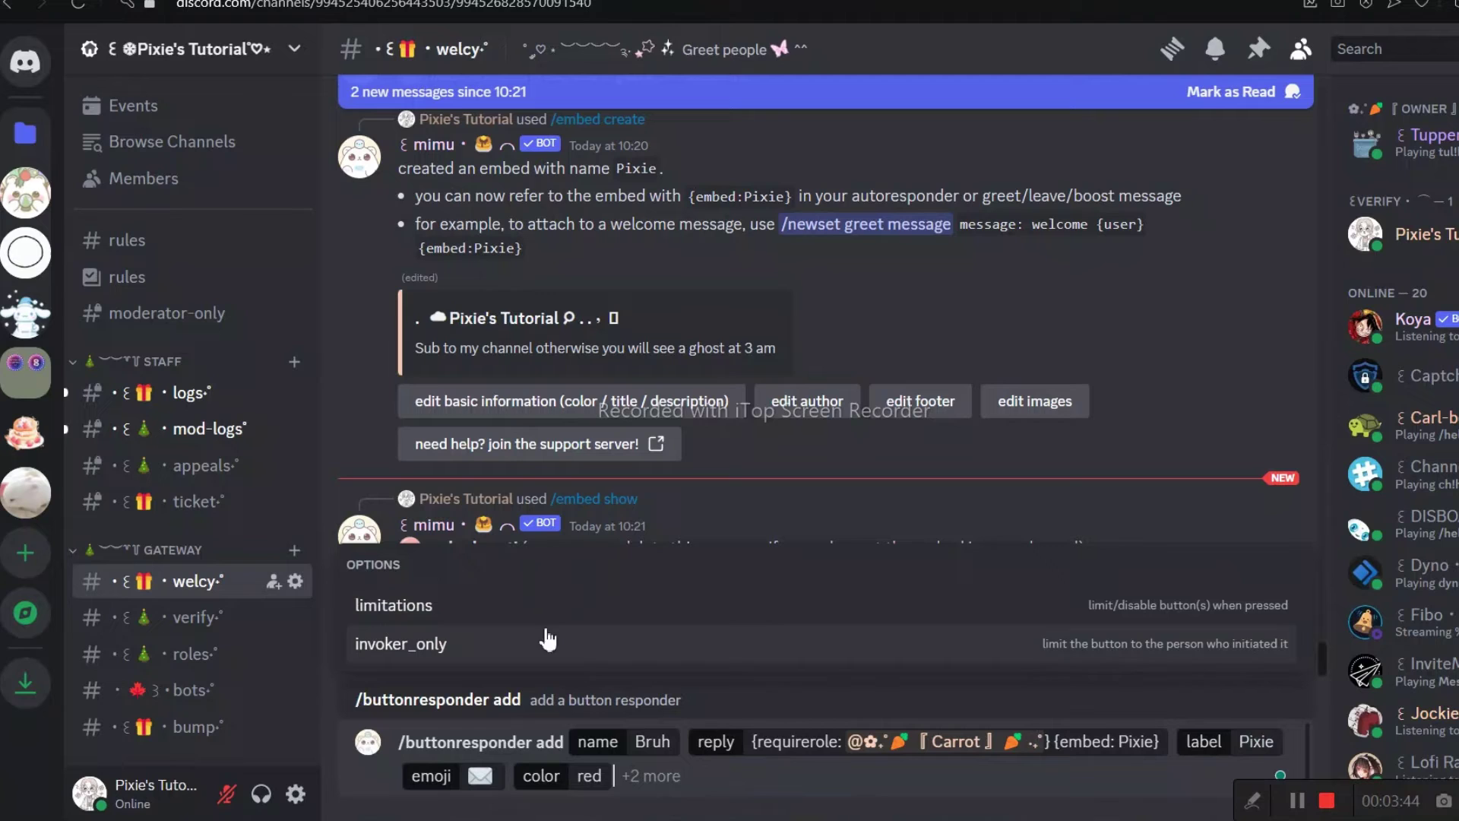
{"action": "key", "text": "Return"}
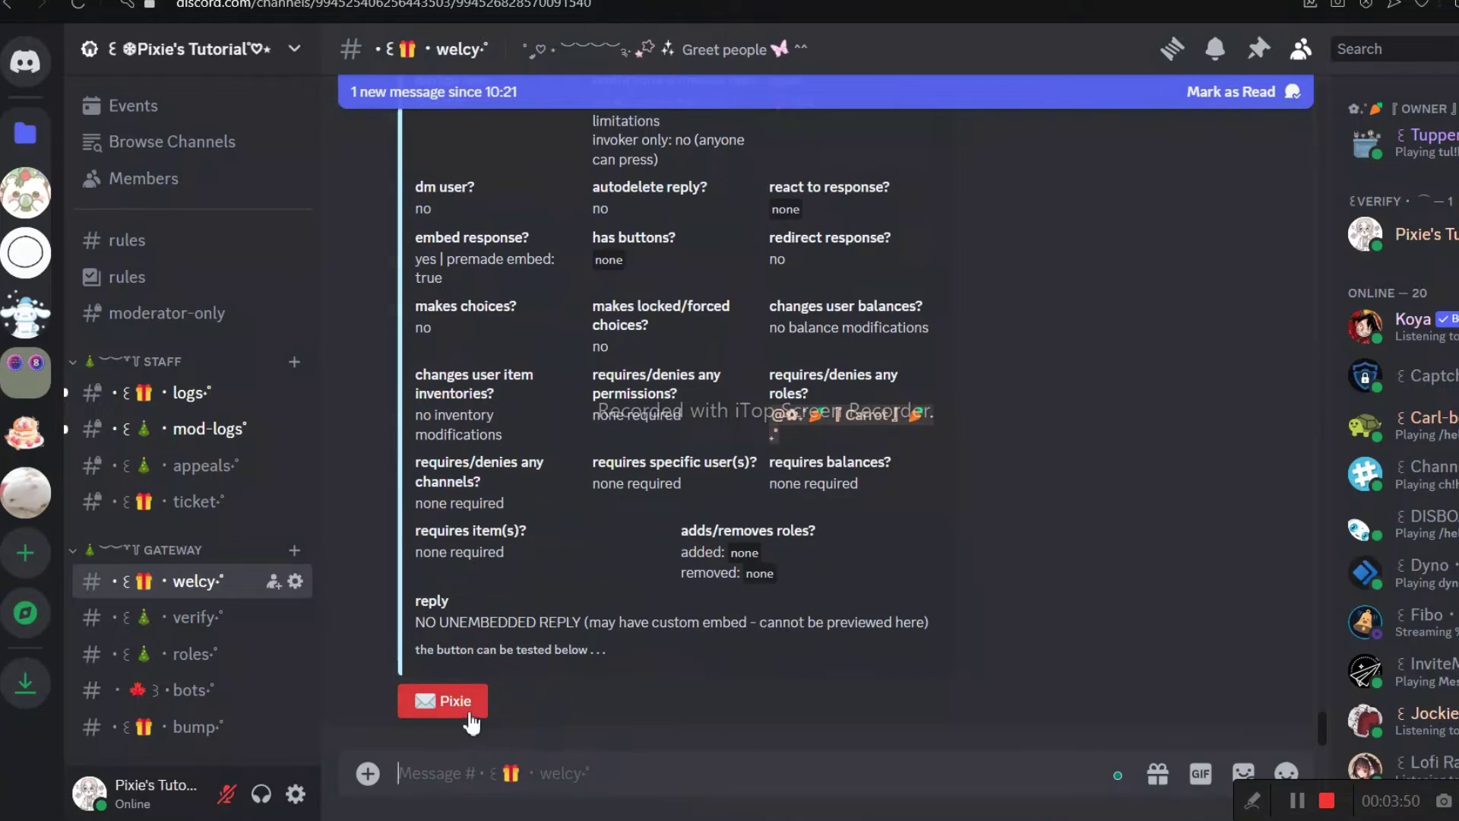
Step: Press the red Pixie button to get mimu's private Pixie's Tutorial embed reply
{"action": "left_click", "coordinate": [469, 712]}
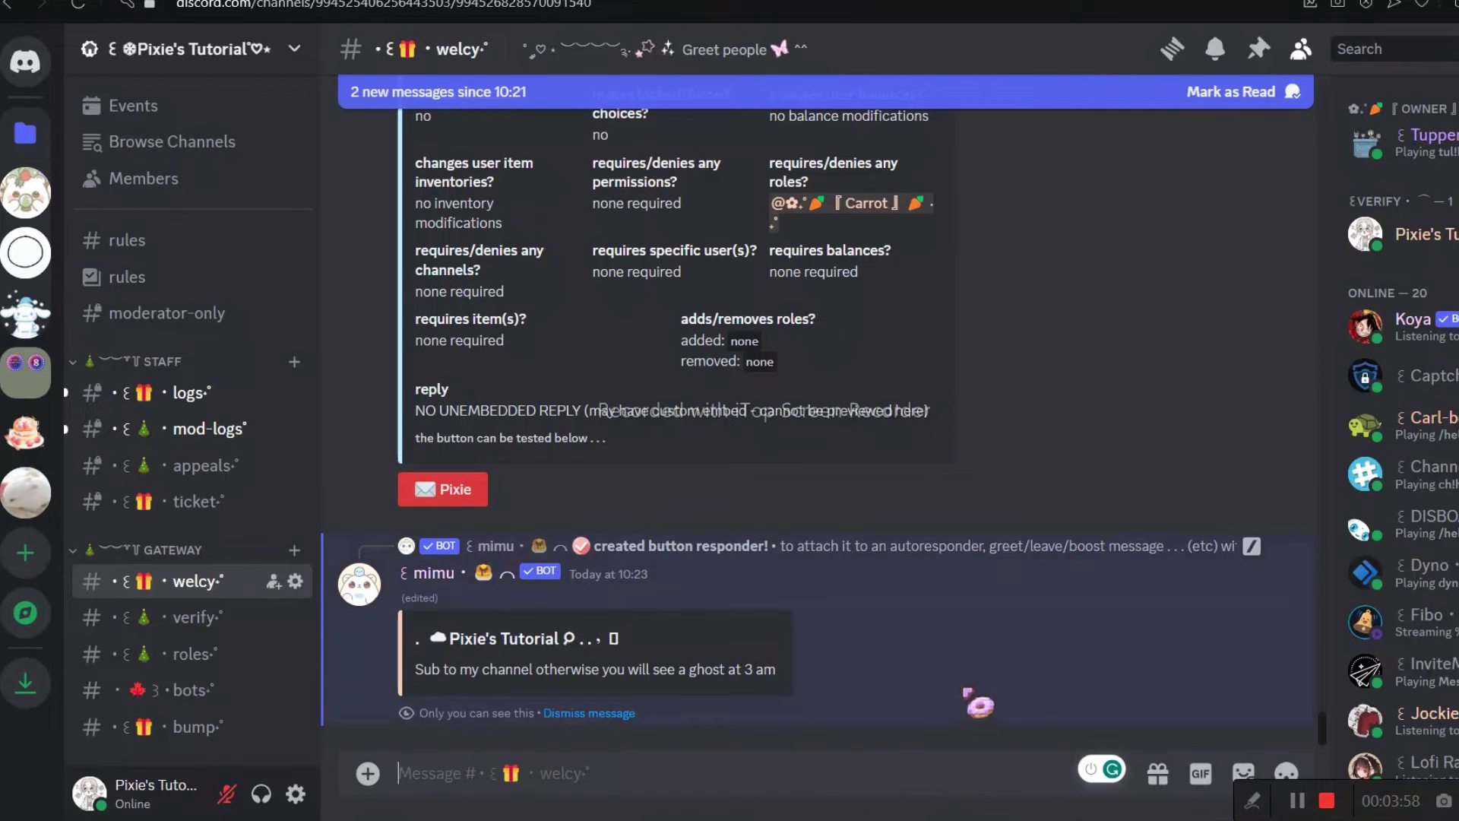
Step: Run /buttonresponder show for bruh to list its embed, Carrot role and red Pixie button
{"action": "type", "text": "/button show"}
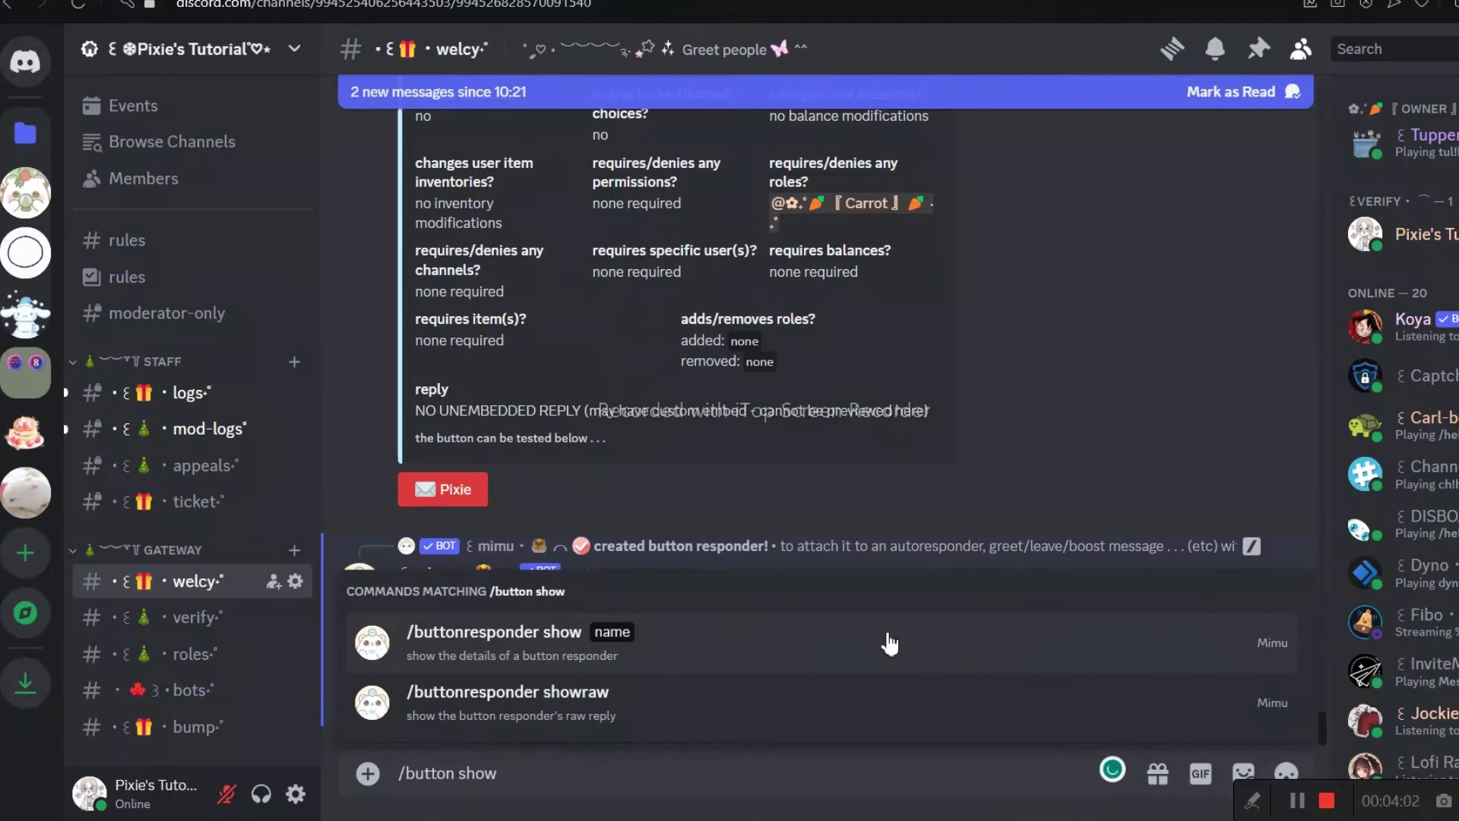
{"action": "left_click", "coordinate": [889, 642]}
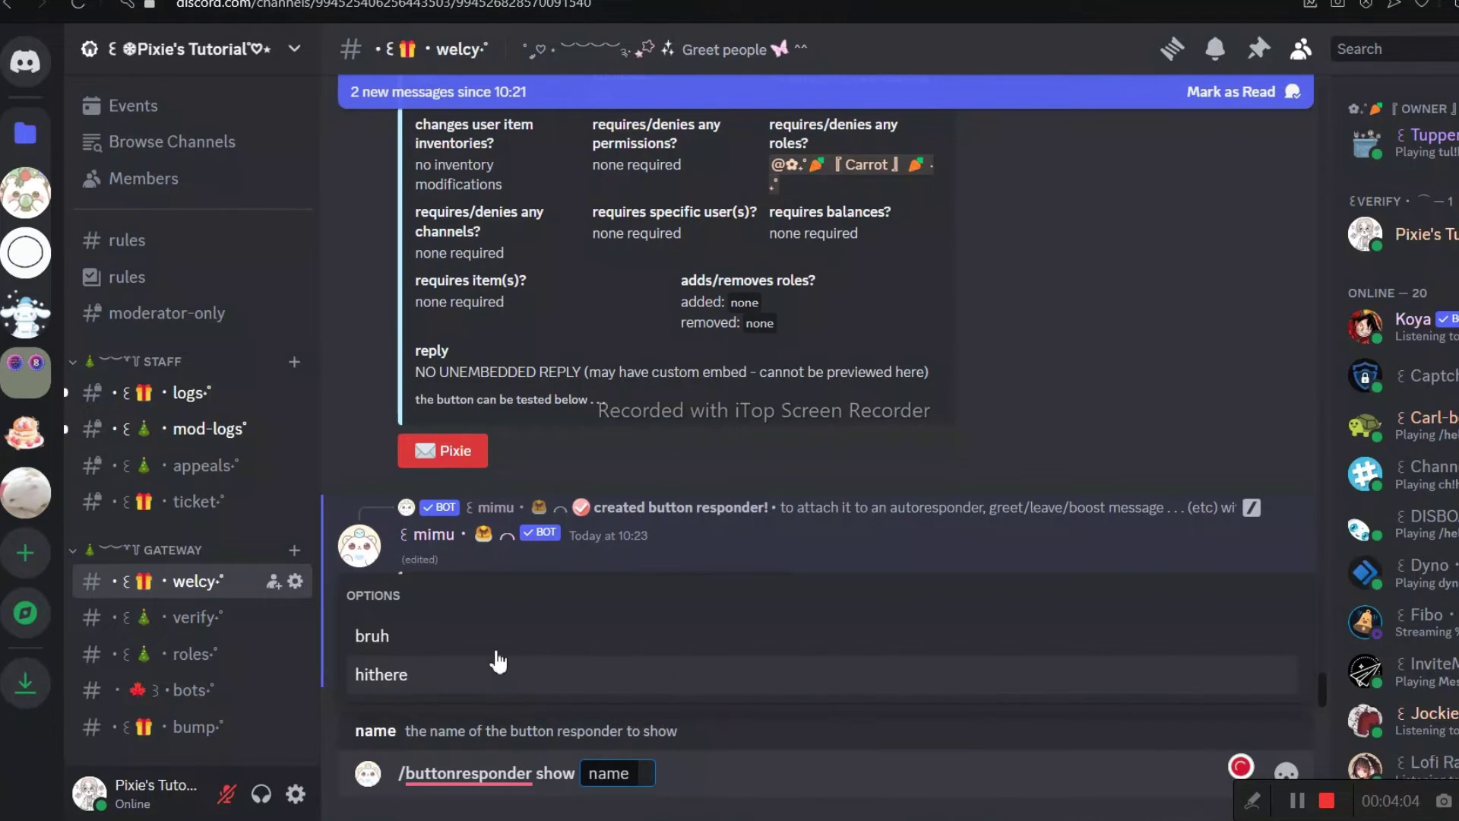
{"action": "left_click", "coordinate": [498, 650]}
{"action": "key", "text": "Return"}
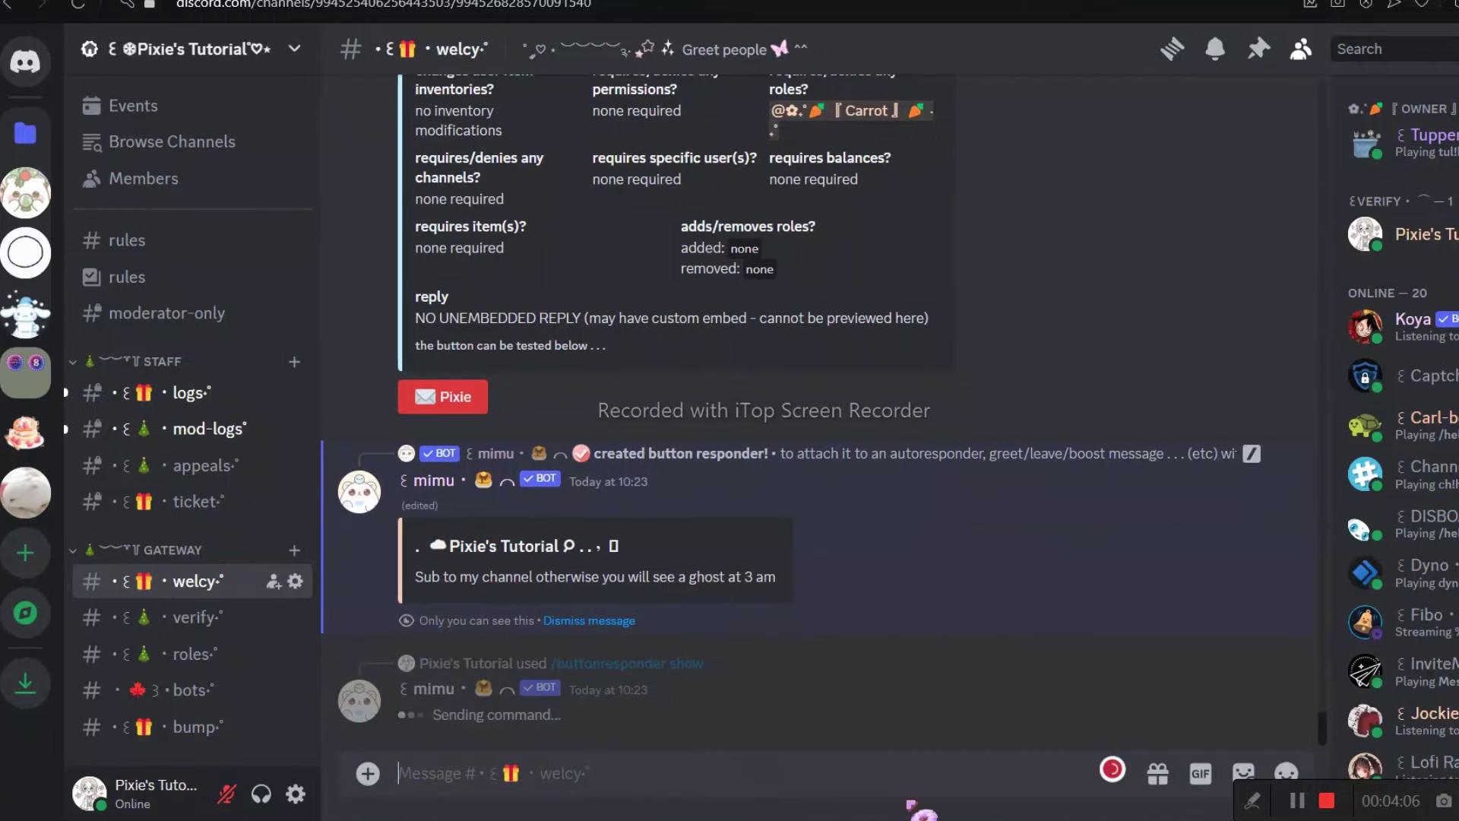
{"action": "scroll", "coordinate": [798, 410], "scroll_direction": "up", "scroll_amount": 4}
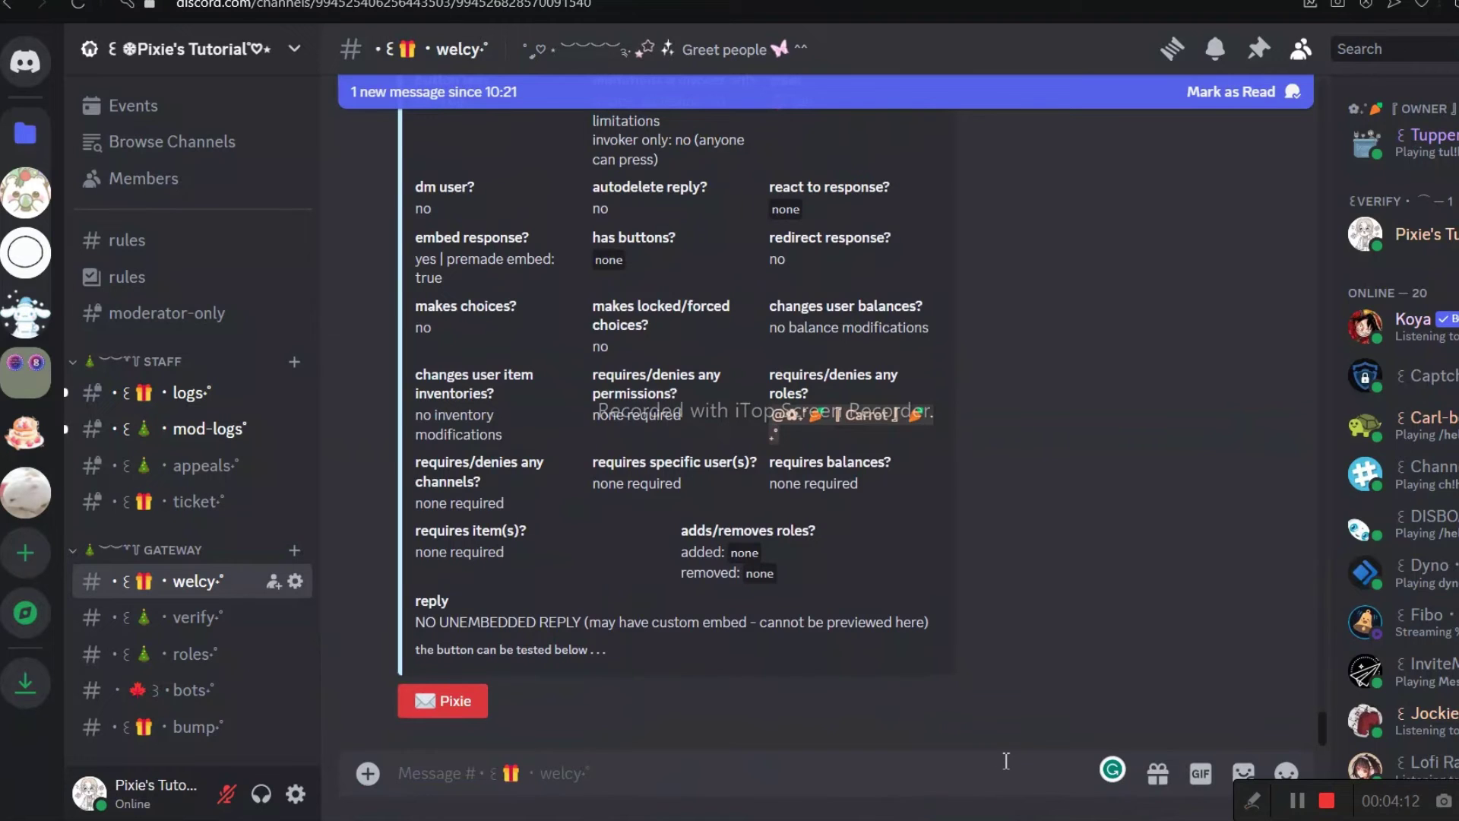
Step: Run /buttonresponder showraw on the bruh responder to display its requirerole and Pixie embed
{"action": "type", "text": "/button "}
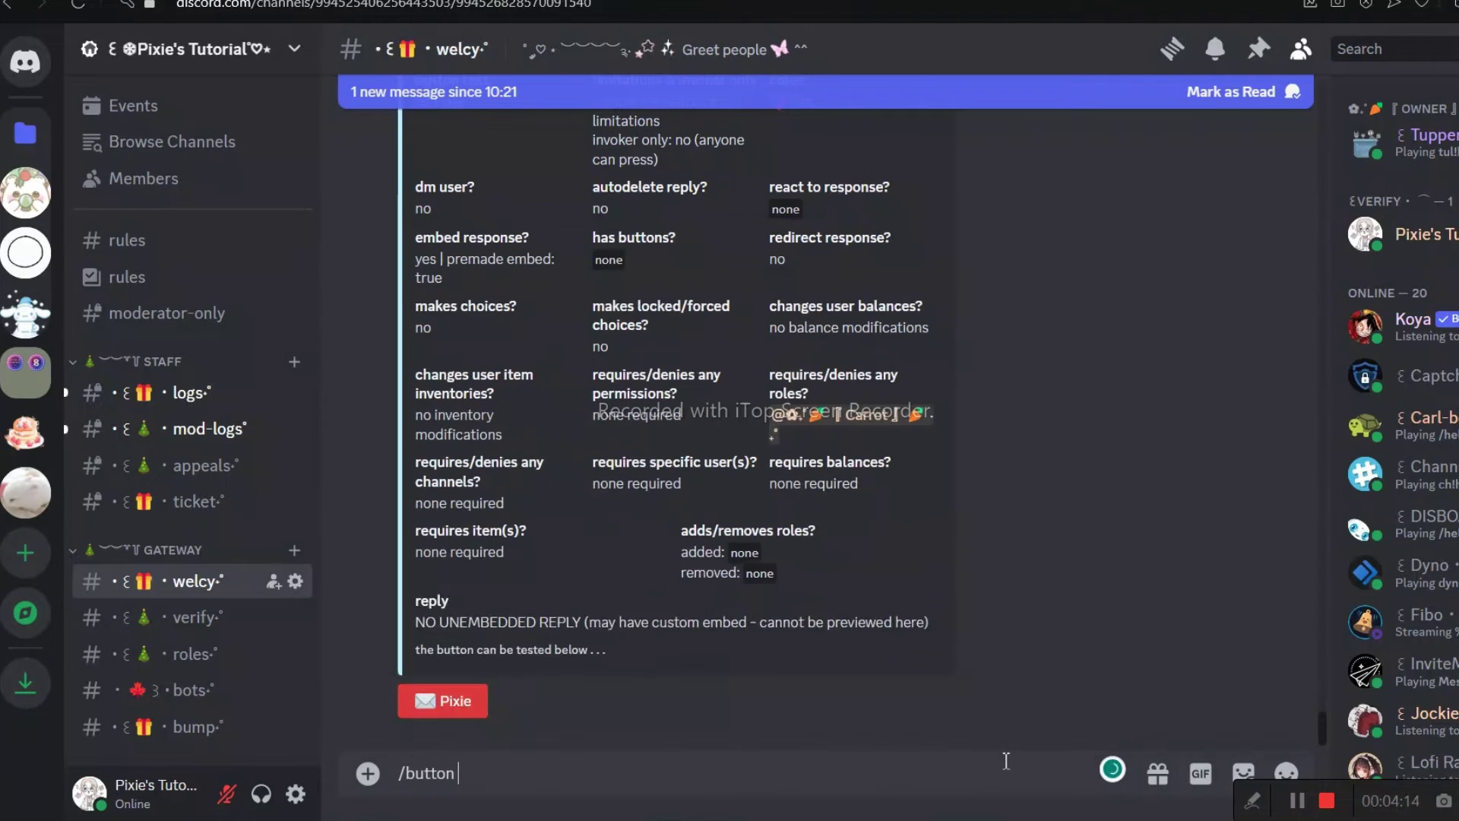
{"action": "type", "text": "show"}
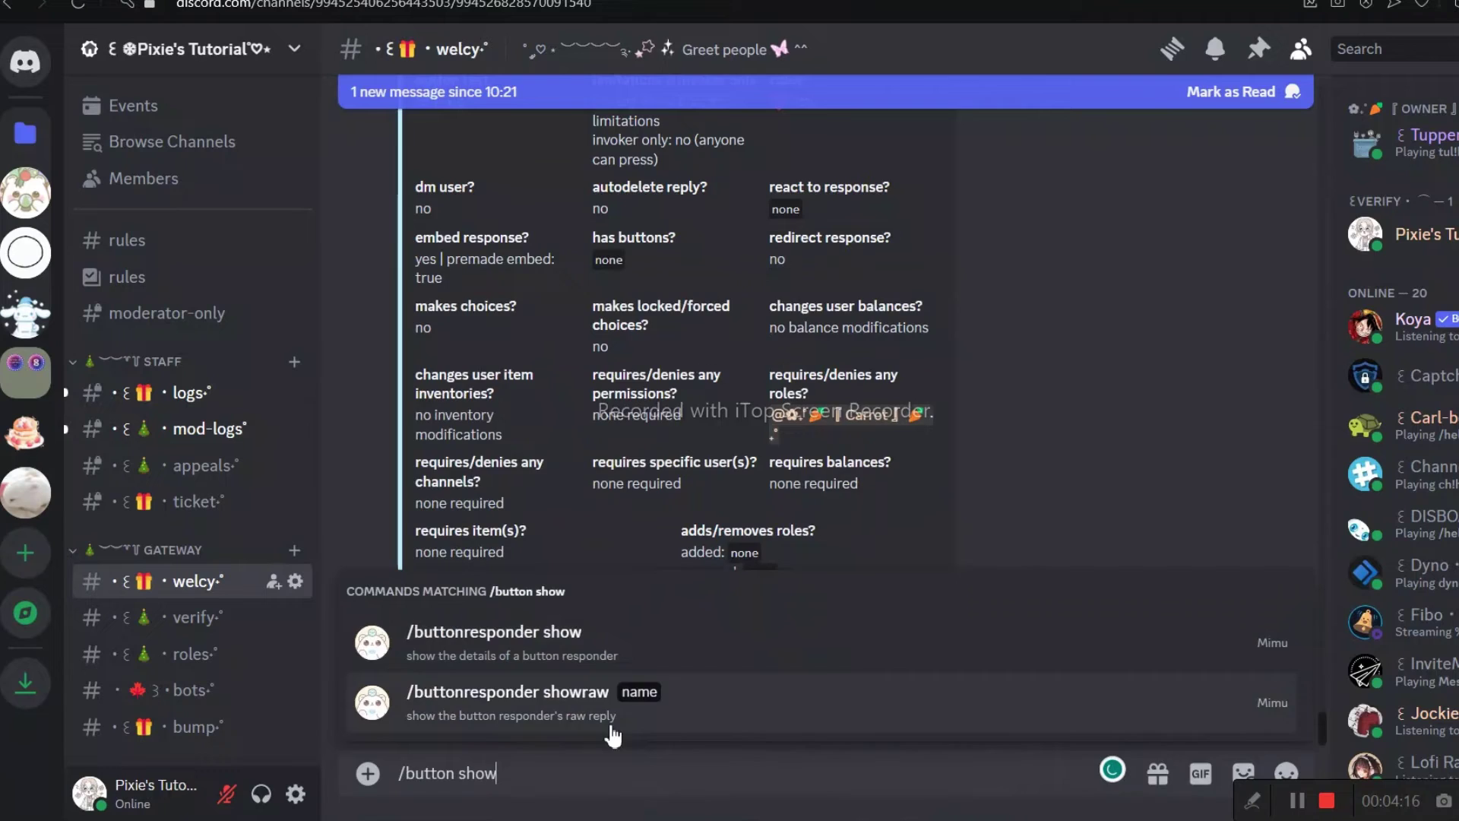
{"action": "left_click", "coordinate": [603, 693]}
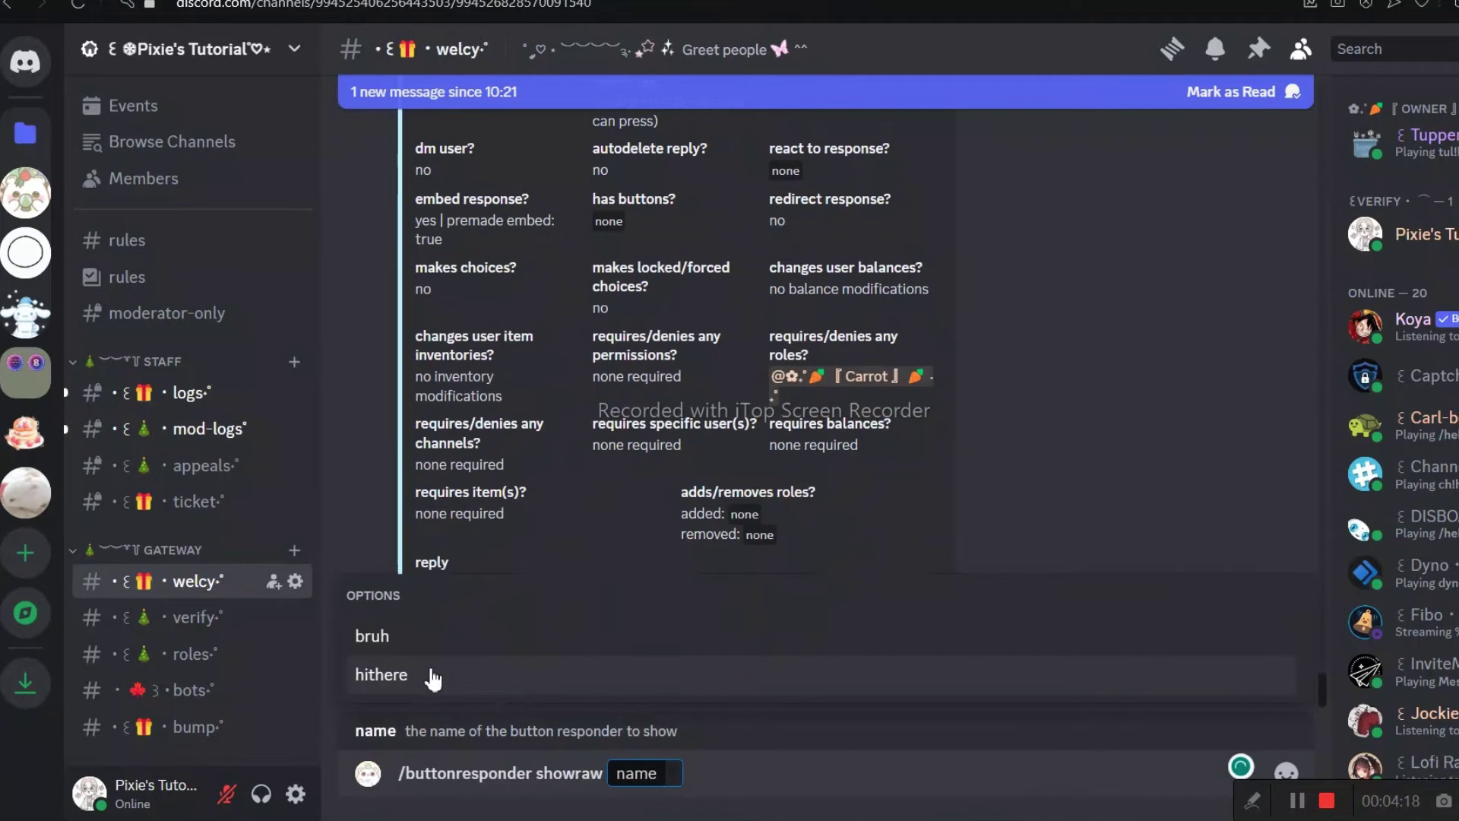
{"action": "left_click", "coordinate": [427, 638]}
{"action": "key", "text": "Return"}
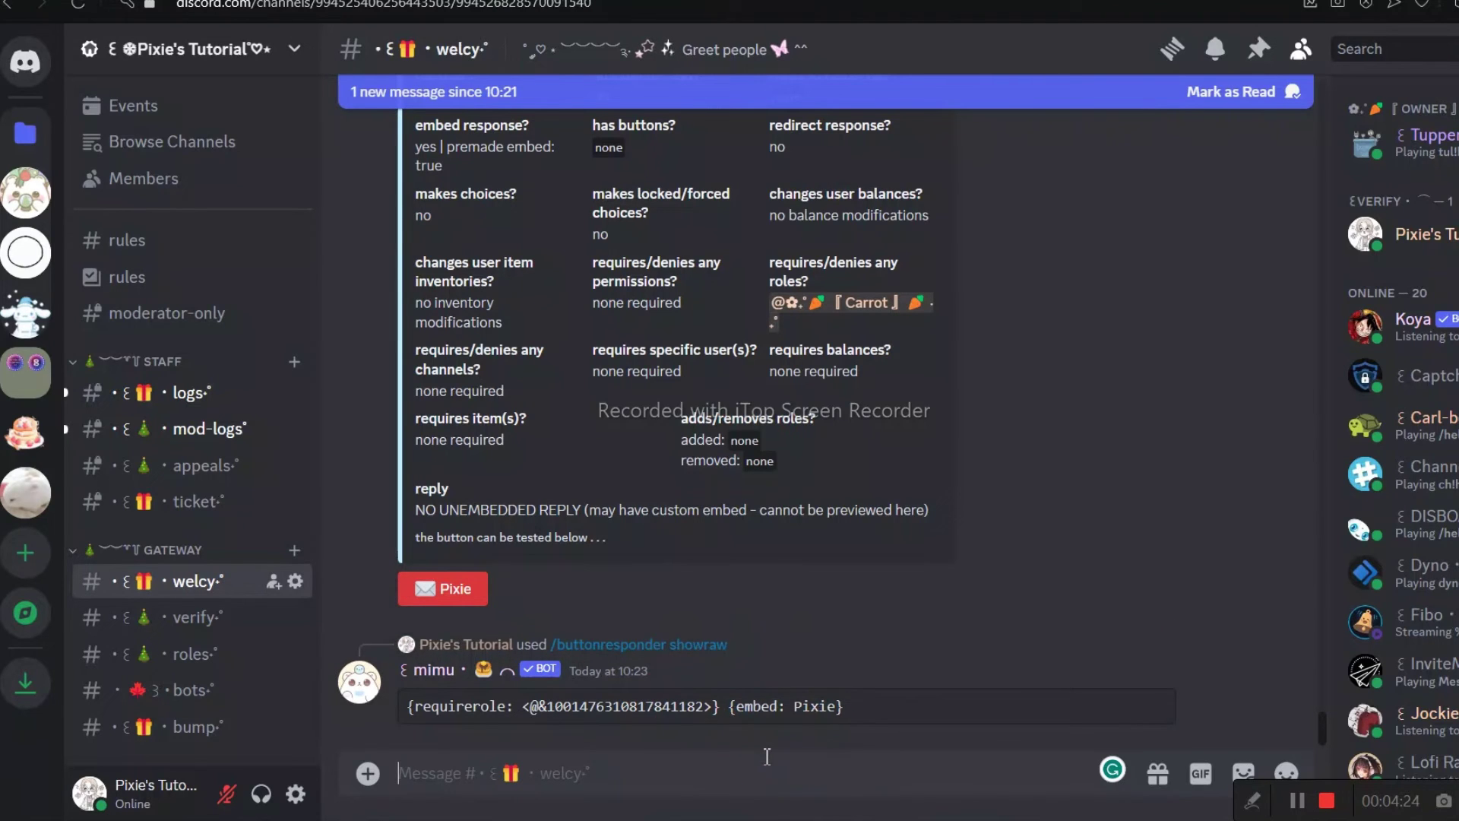
{"action": "type", "text": "/"}
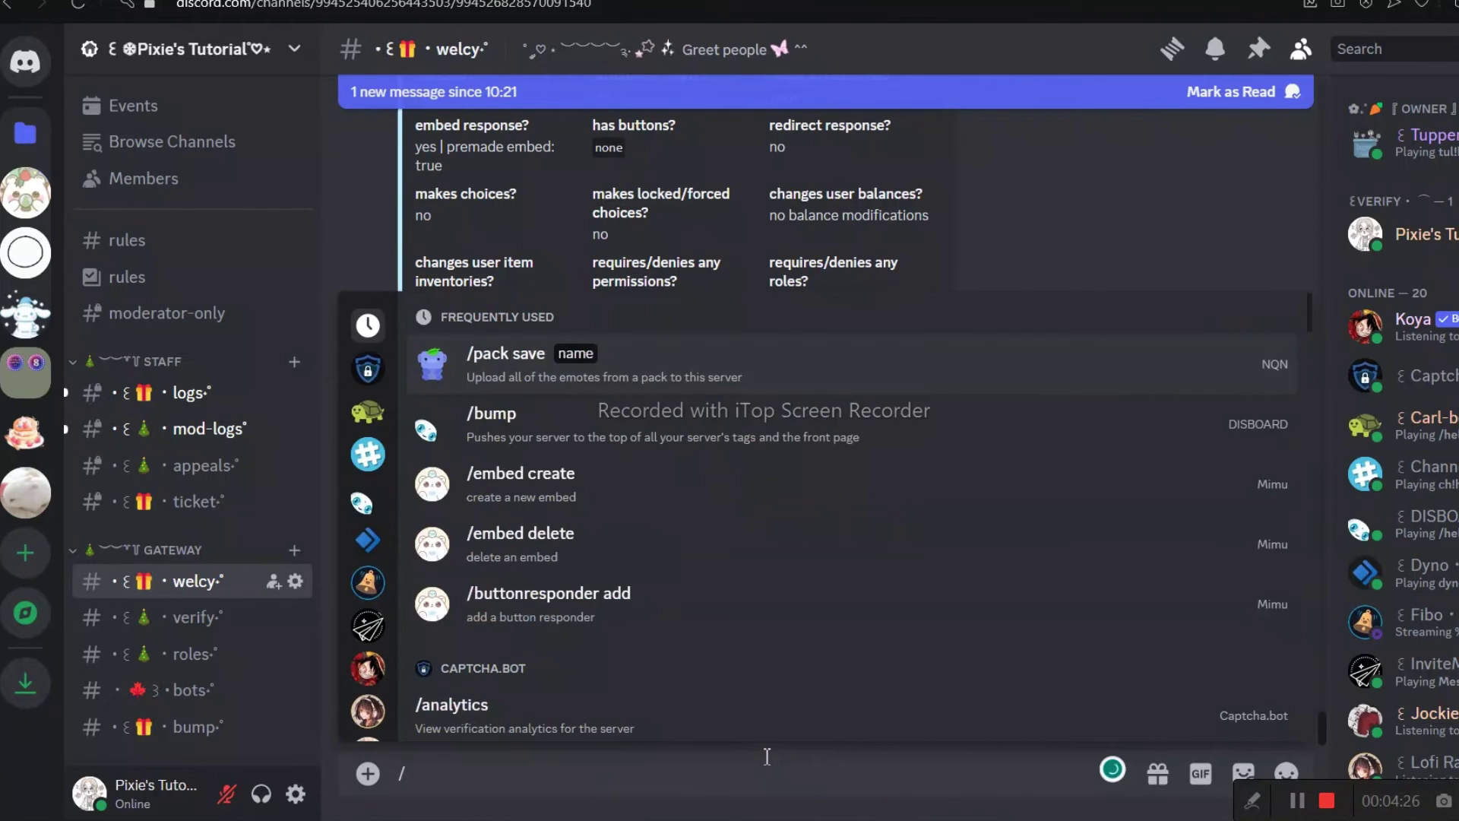
{"action": "type", "text": "b"}
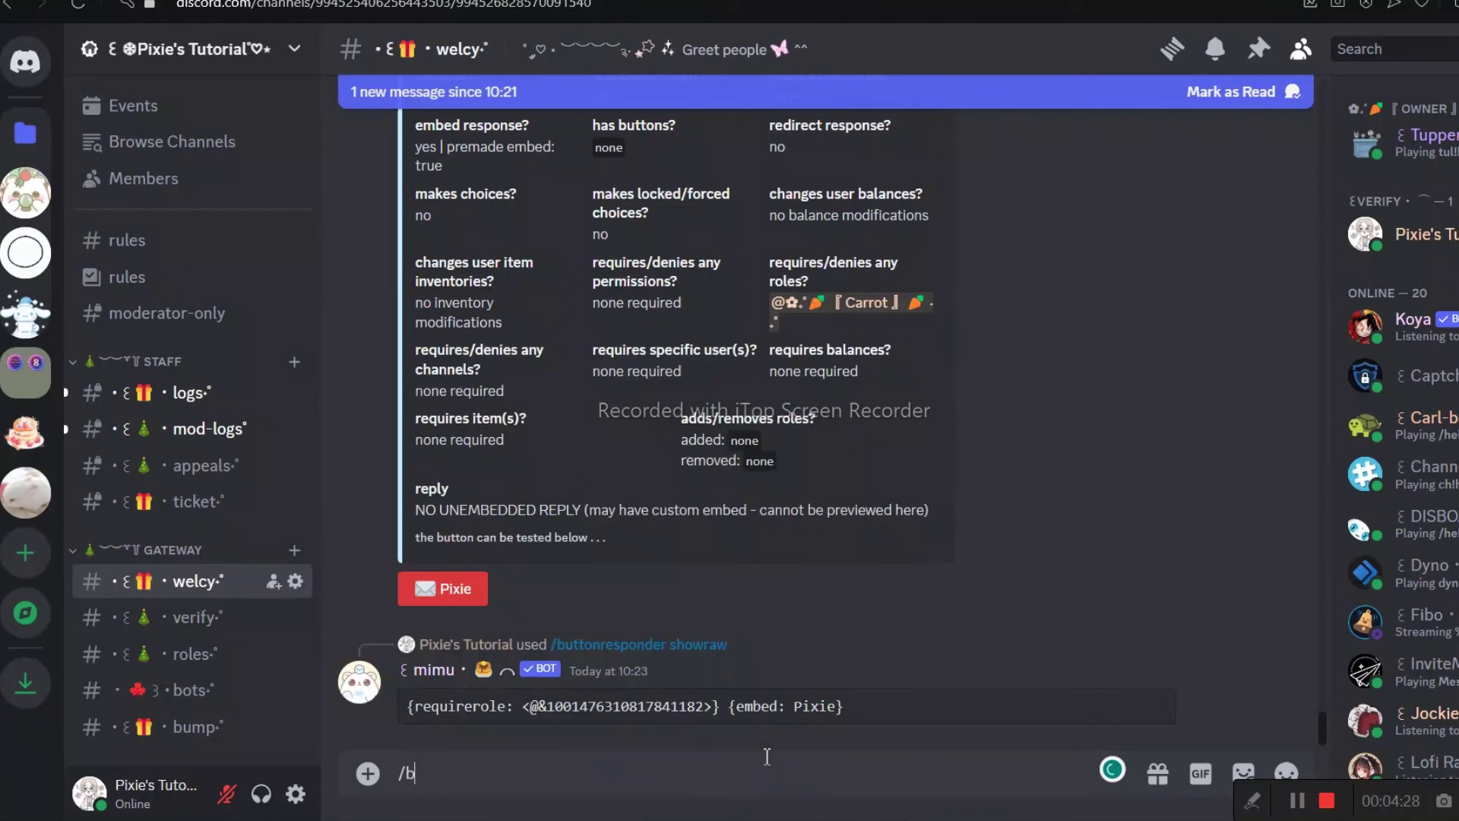
{"action": "type", "text": "utton edit"}
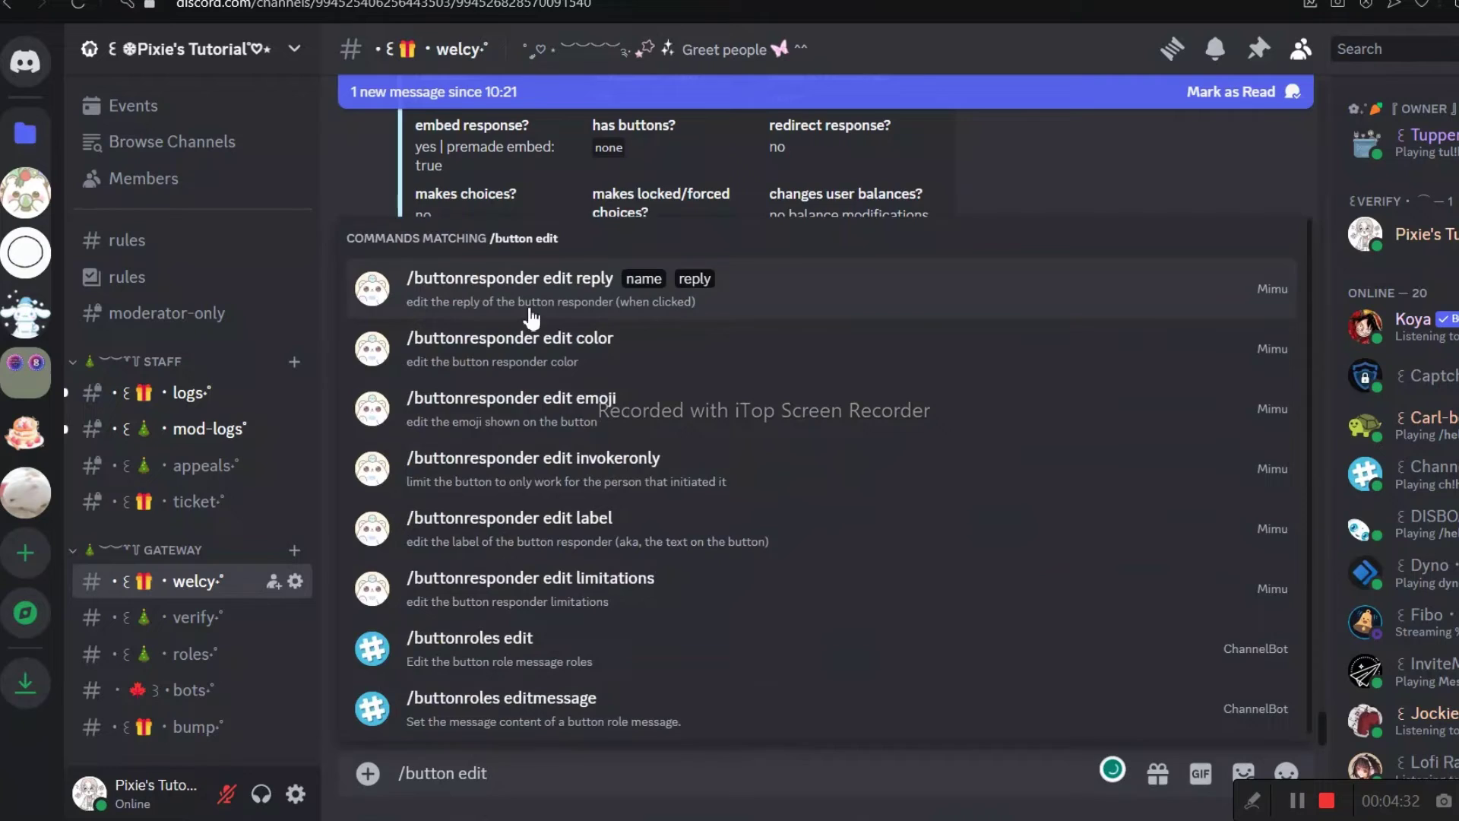
{"action": "left_click", "coordinate": [532, 318]}
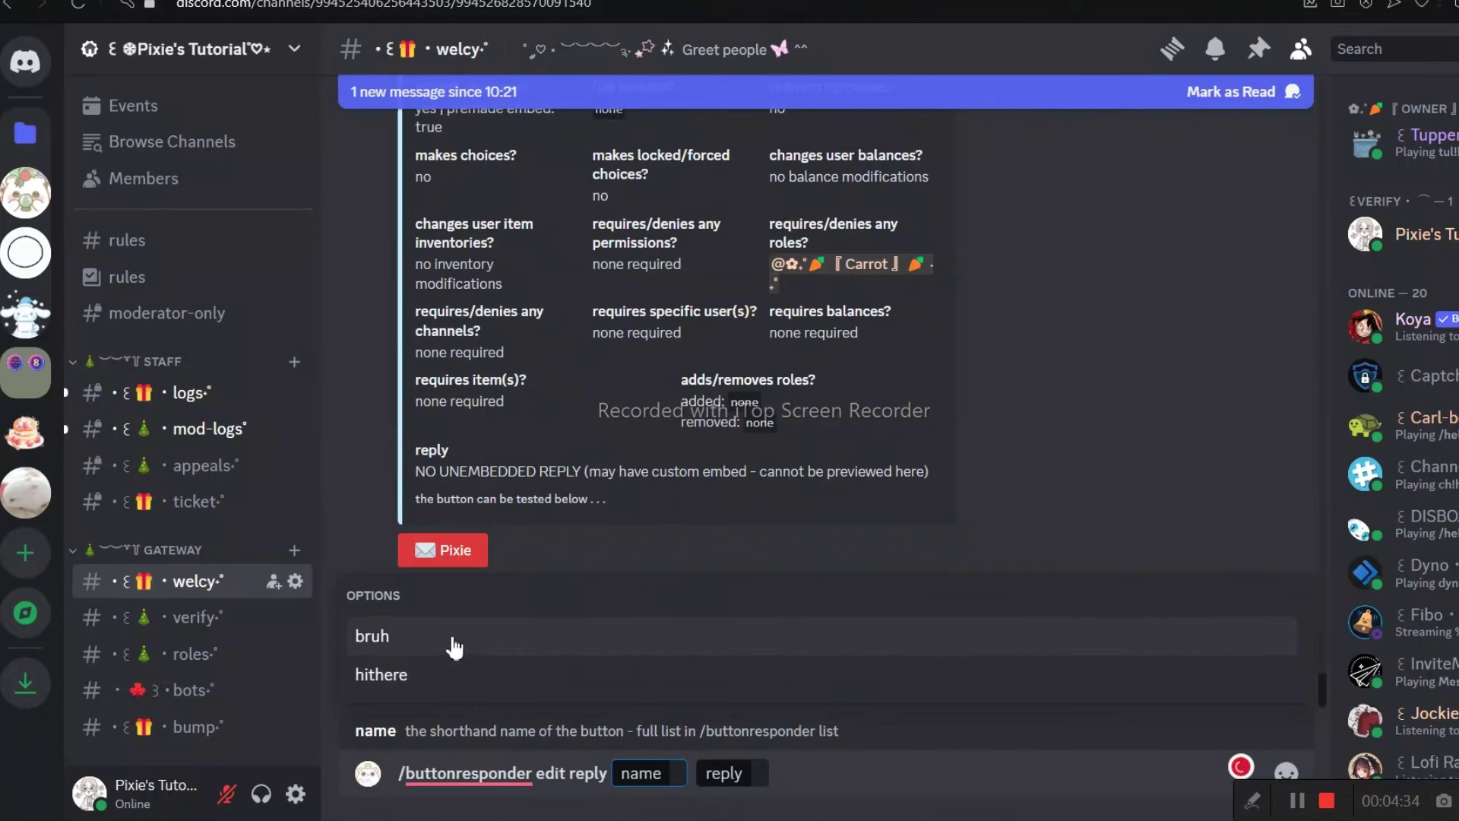
{"action": "left_click", "coordinate": [455, 642]}
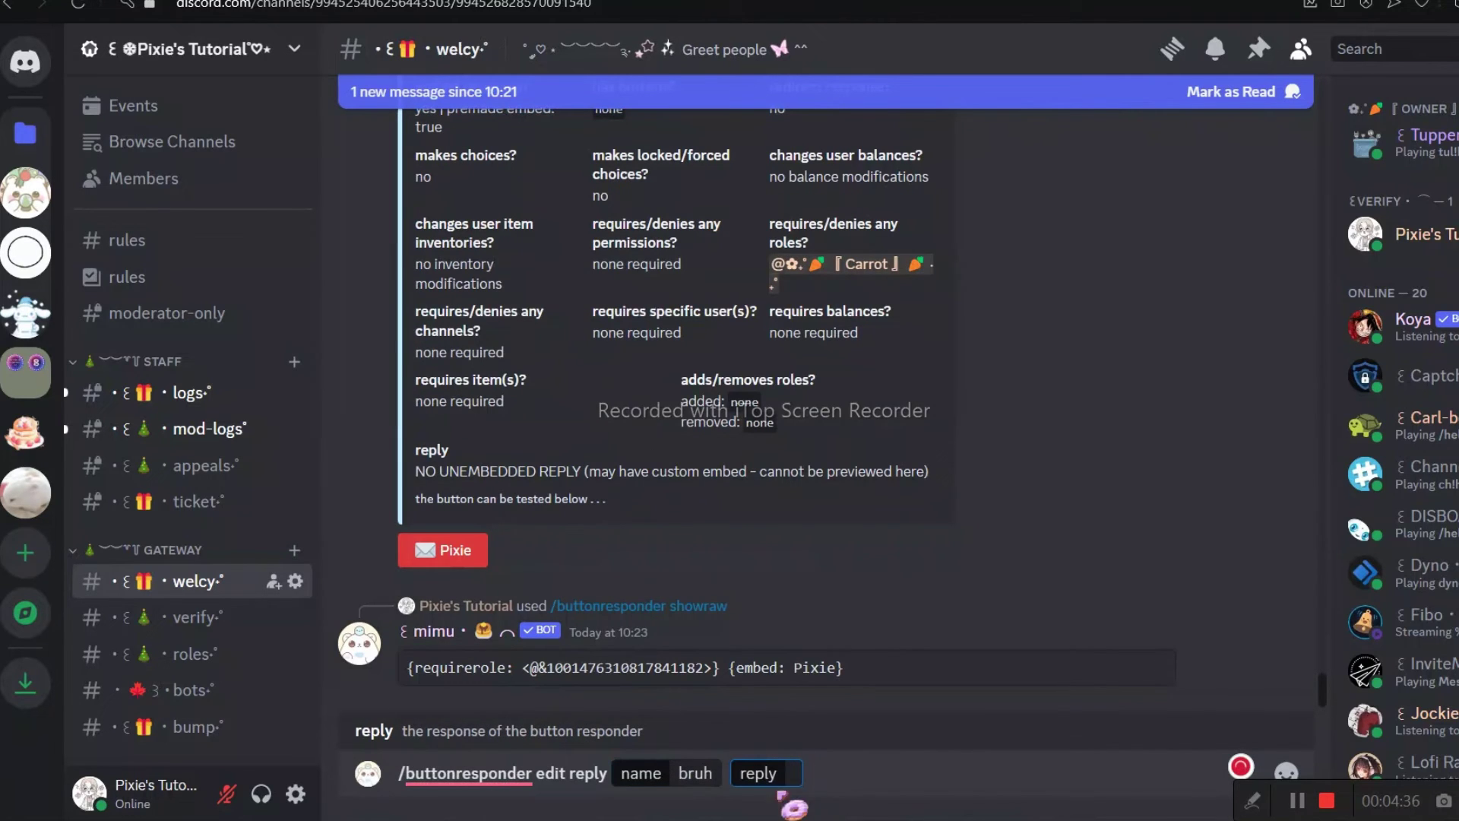
{"action": "key", "text": "ctrl+a"}
{"action": "key", "text": "BackSpace"}
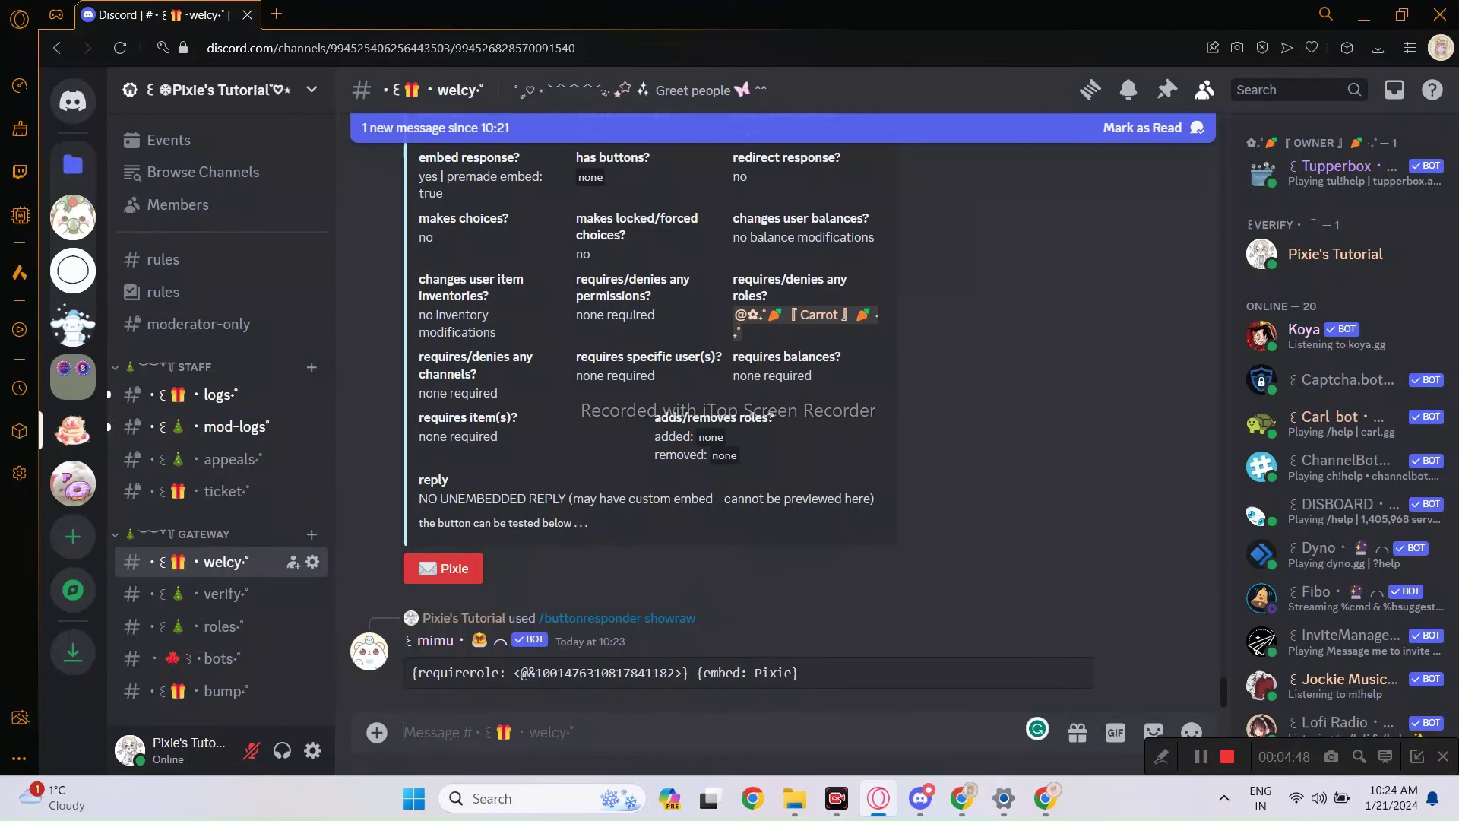
{"action": "left_click", "coordinate": [66, 483]}
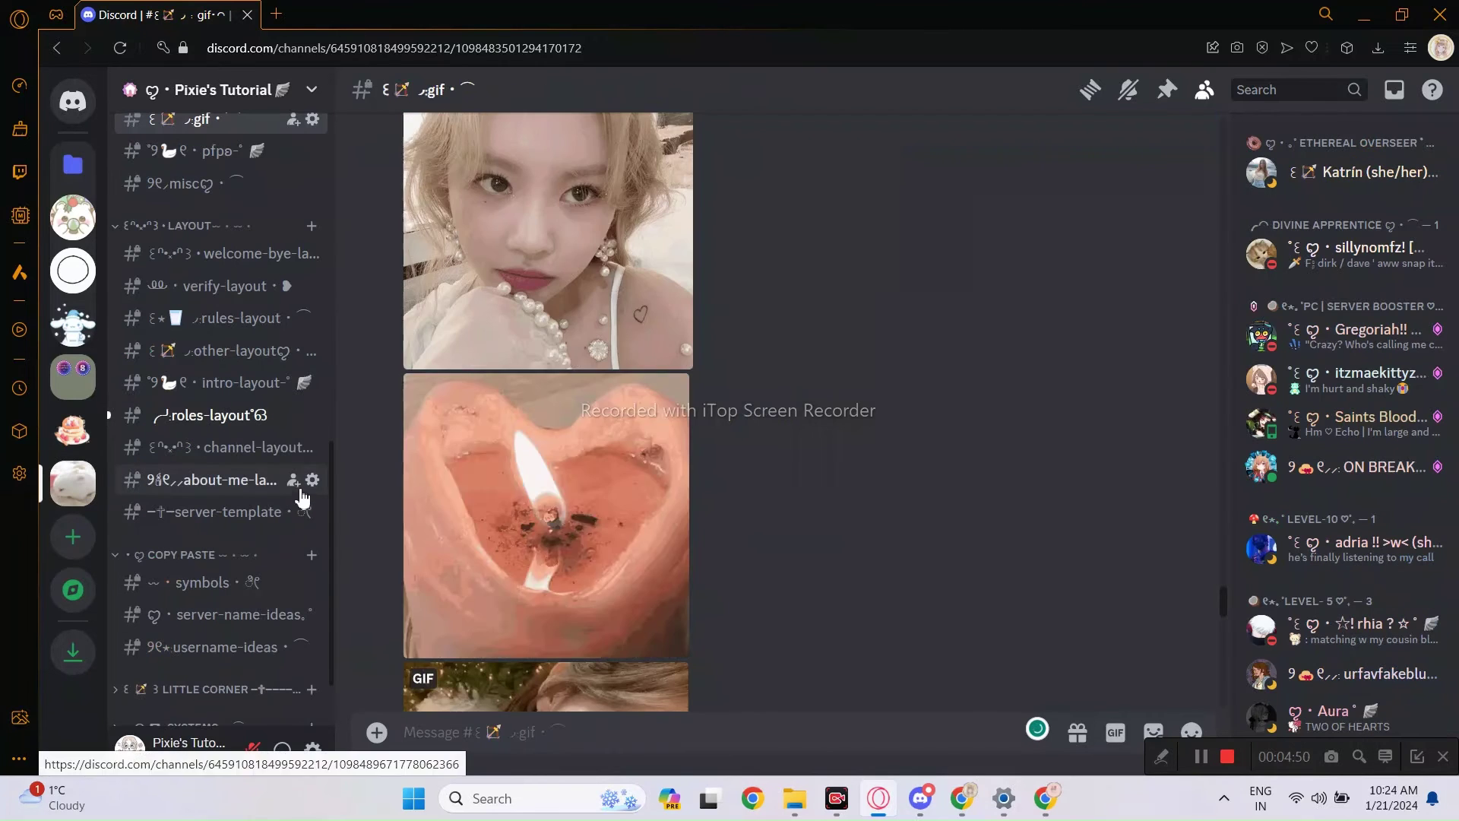
Step: Browse the banner, png and dividers channels in Pixie's Tutorial server
{"action": "scroll", "coordinate": [210, 446], "scroll_direction": "up", "scroll_amount": 3}
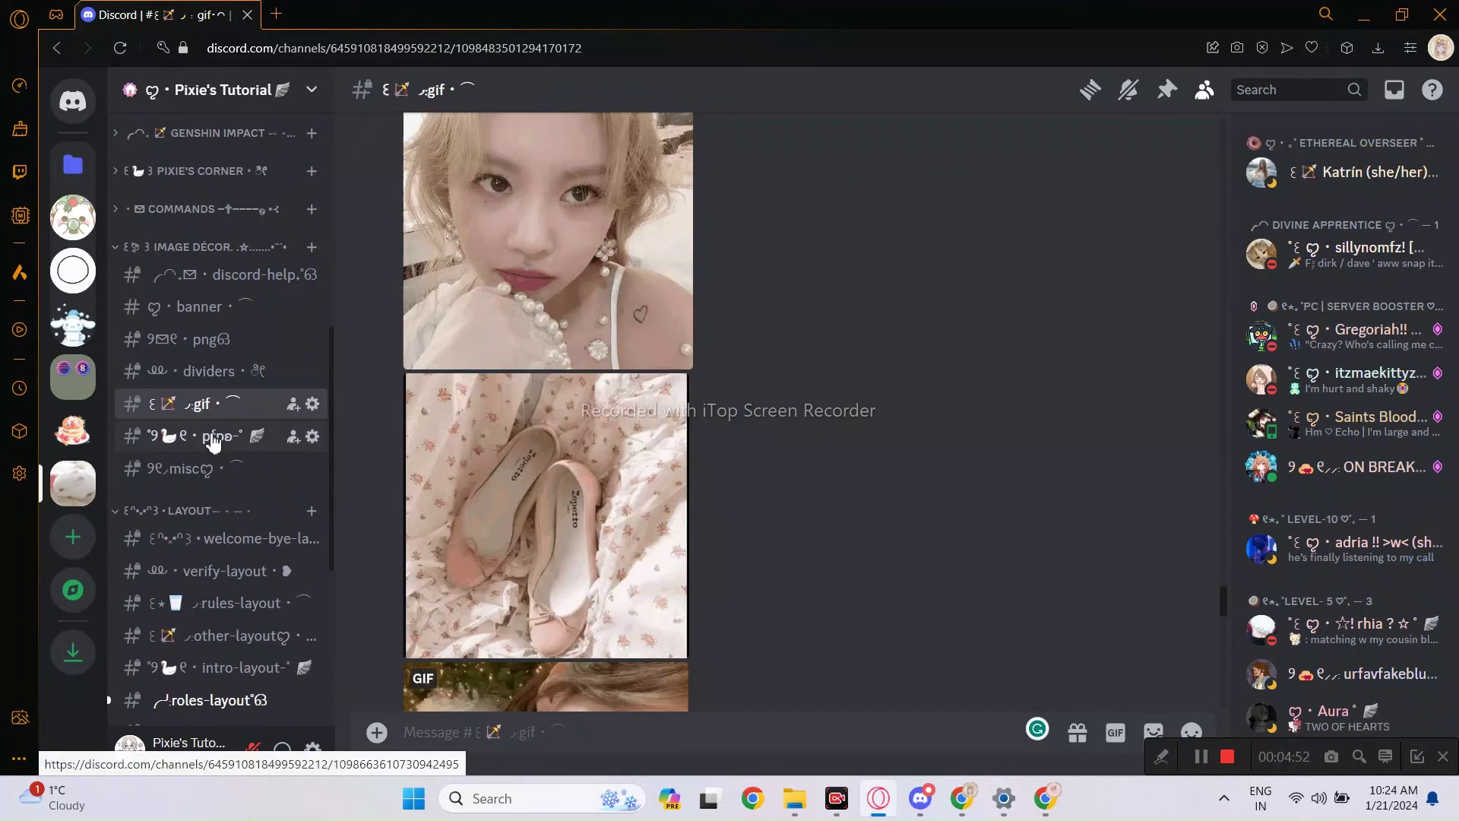
{"action": "scroll", "coordinate": [213, 437], "scroll_direction": "up", "scroll_amount": 3}
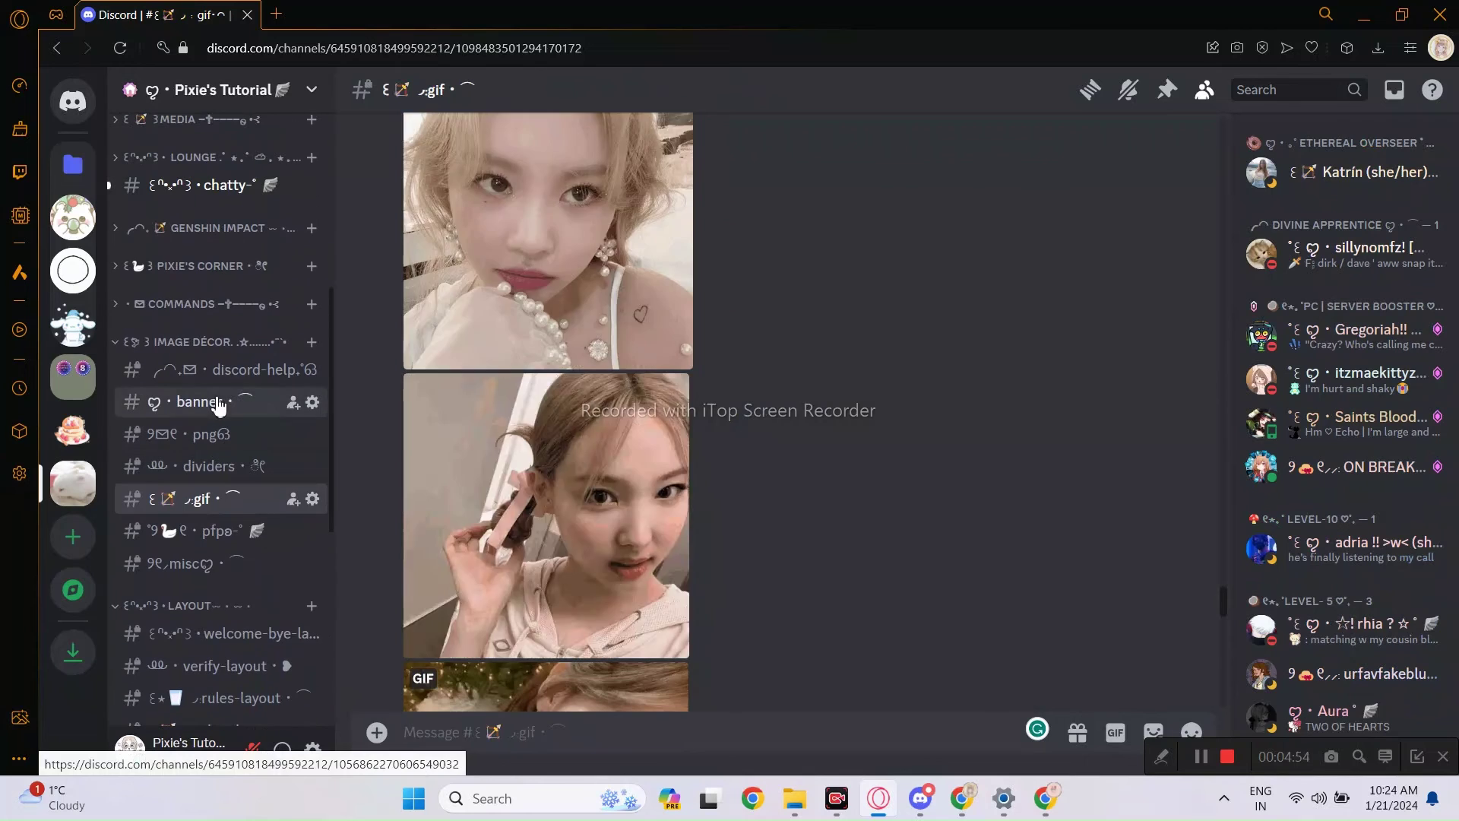
{"action": "left_click", "coordinate": [219, 412]}
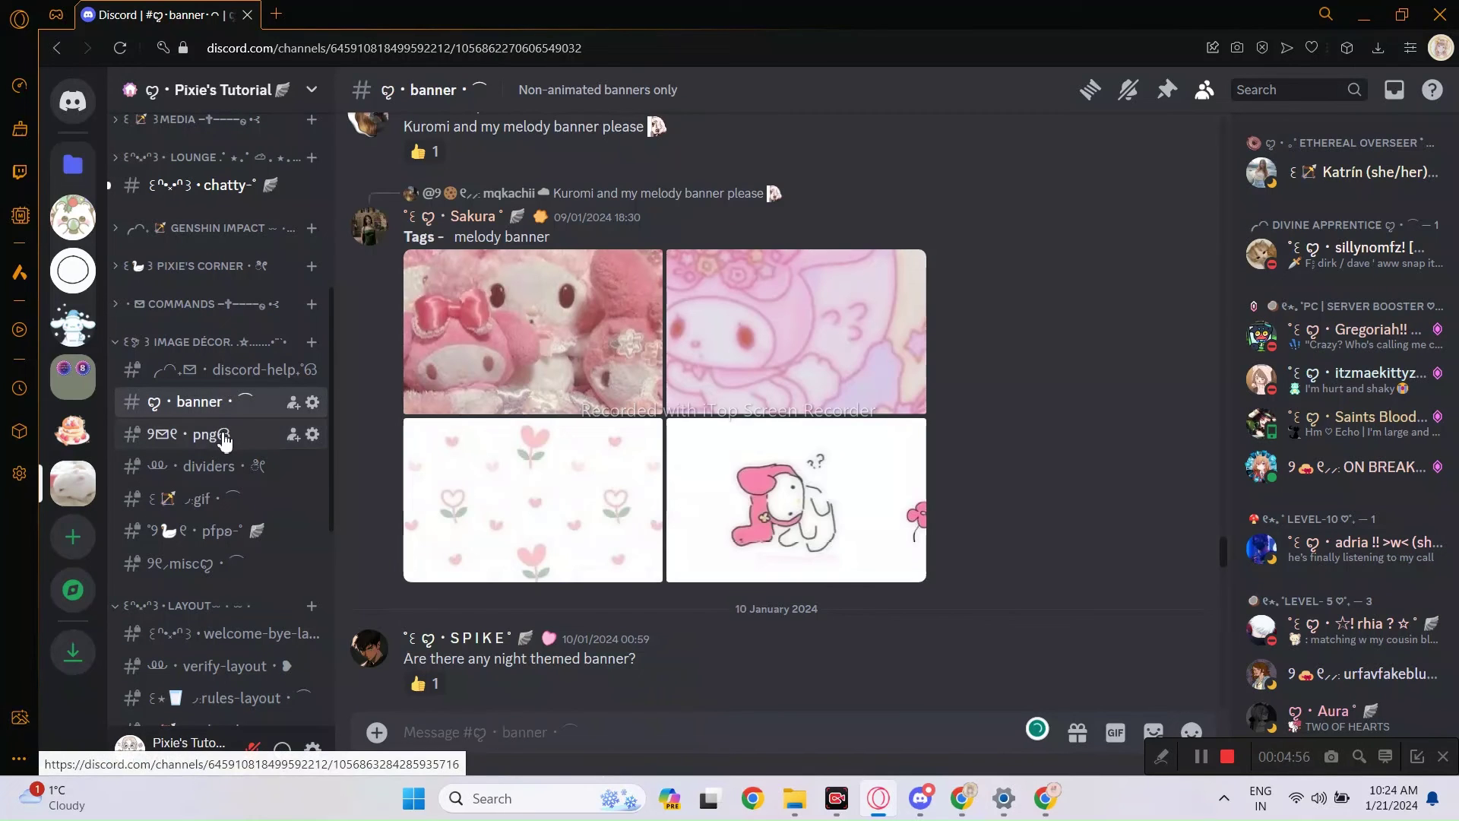
{"action": "left_click", "coordinate": [223, 440]}
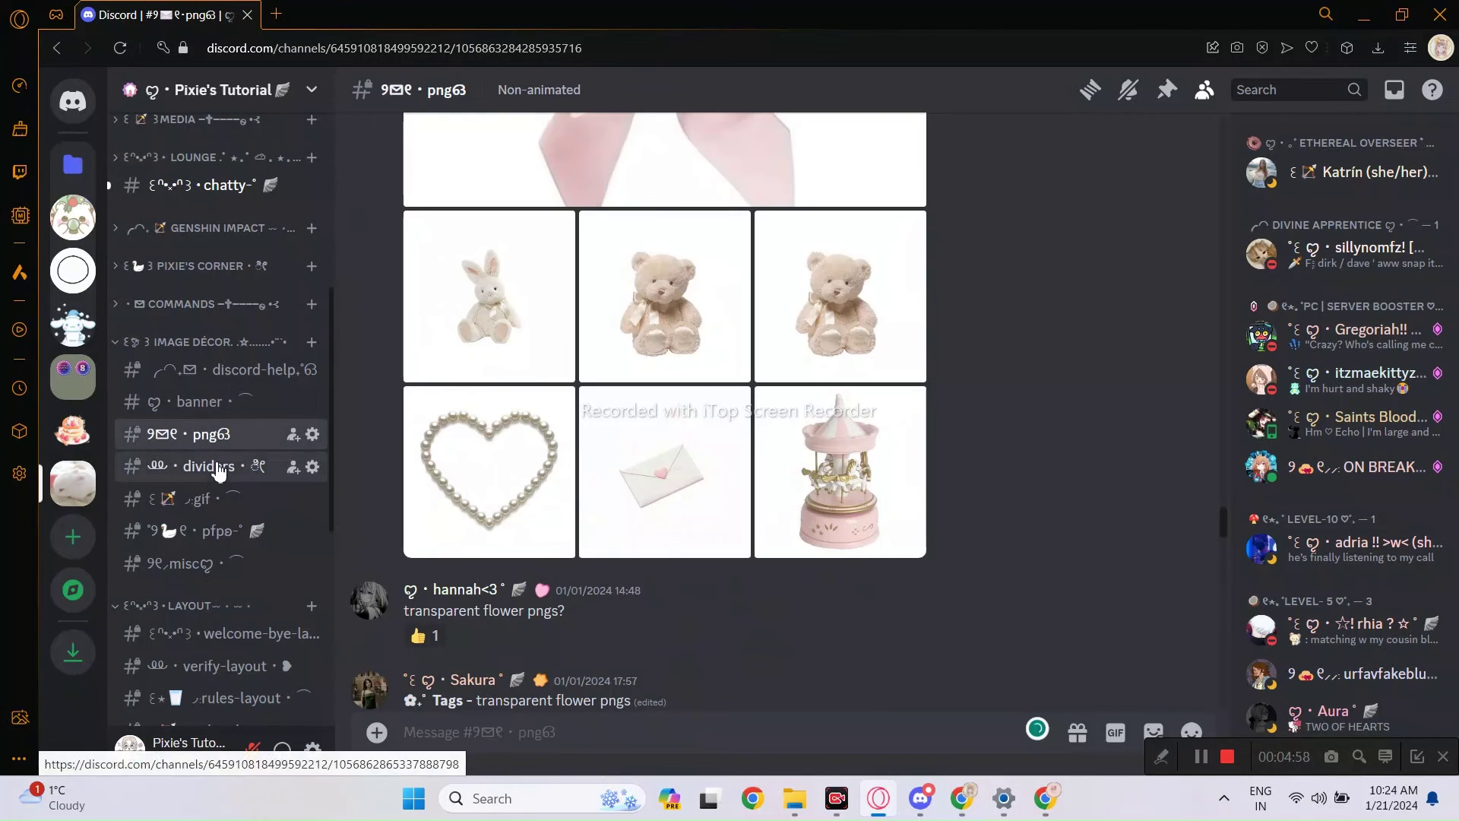
{"action": "left_click", "coordinate": [212, 467]}
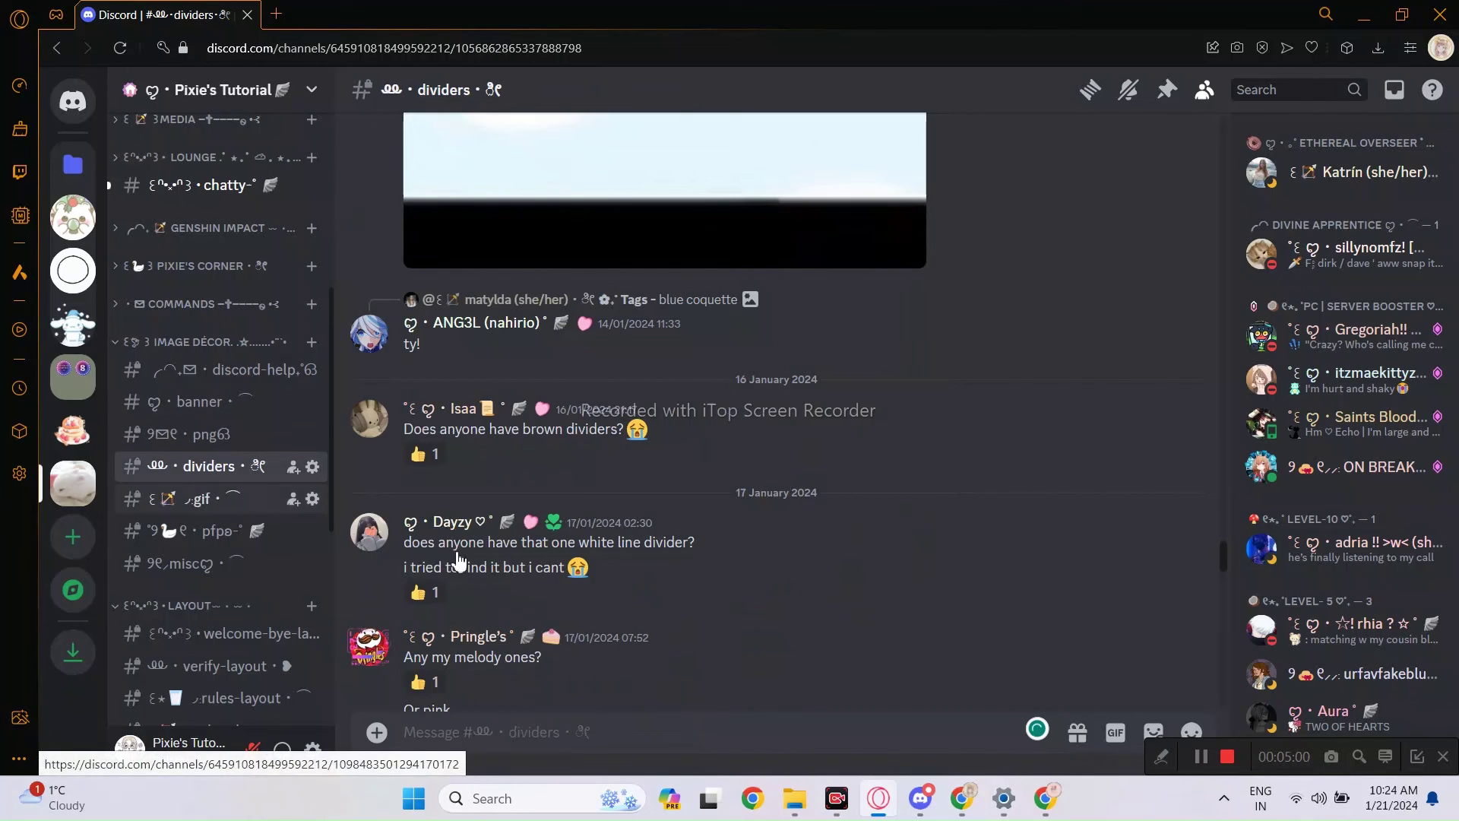
Step: Move on to the gif and pfp channels and scroll through the pfp channel
{"action": "scroll", "coordinate": [457, 563], "scroll_direction": "up", "scroll_amount": 4}
{"action": "scroll", "coordinate": [522, 581], "scroll_direction": "up", "scroll_amount": 5}
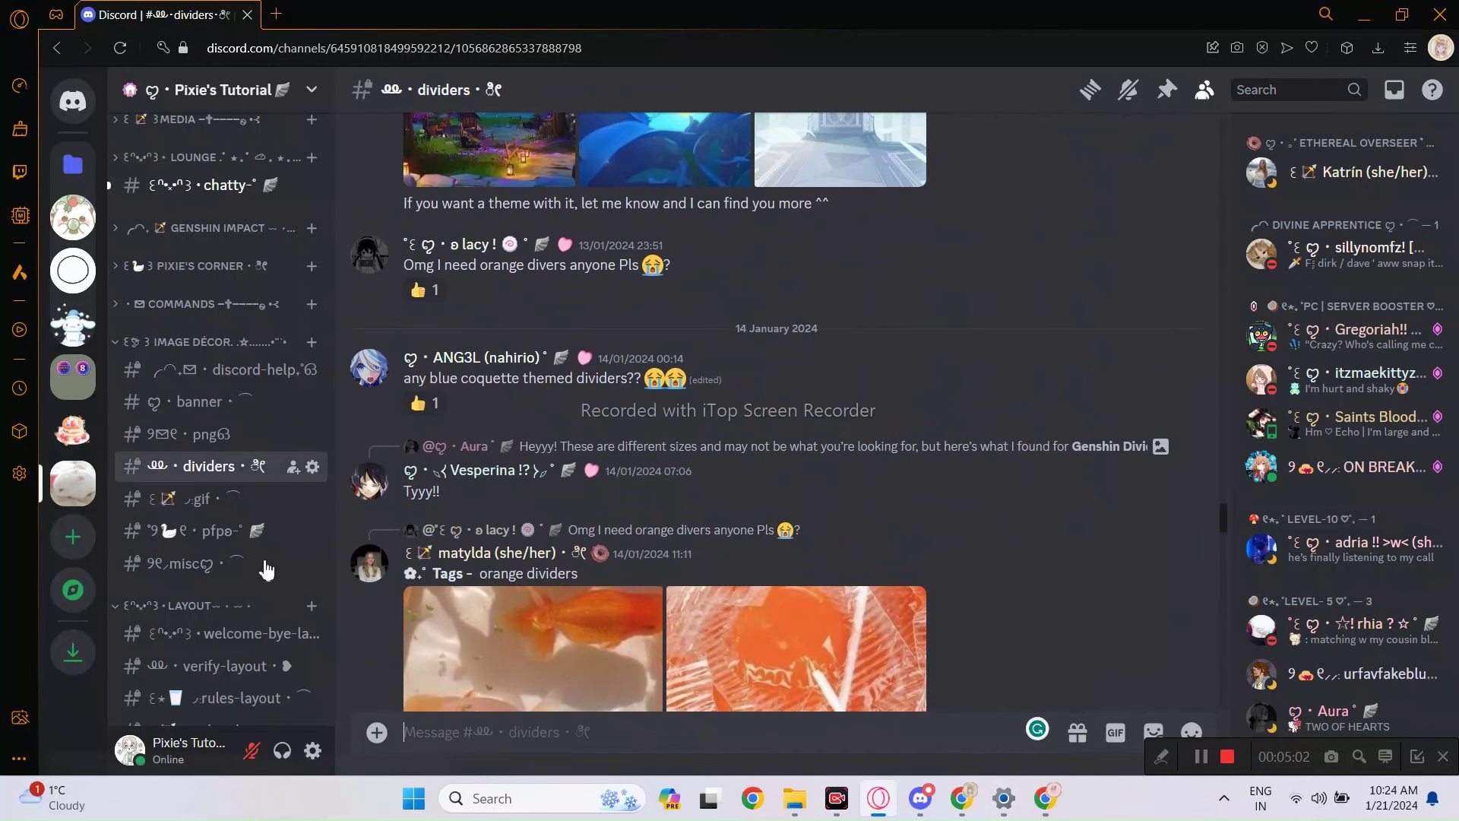
{"action": "left_click", "coordinate": [173, 514]}
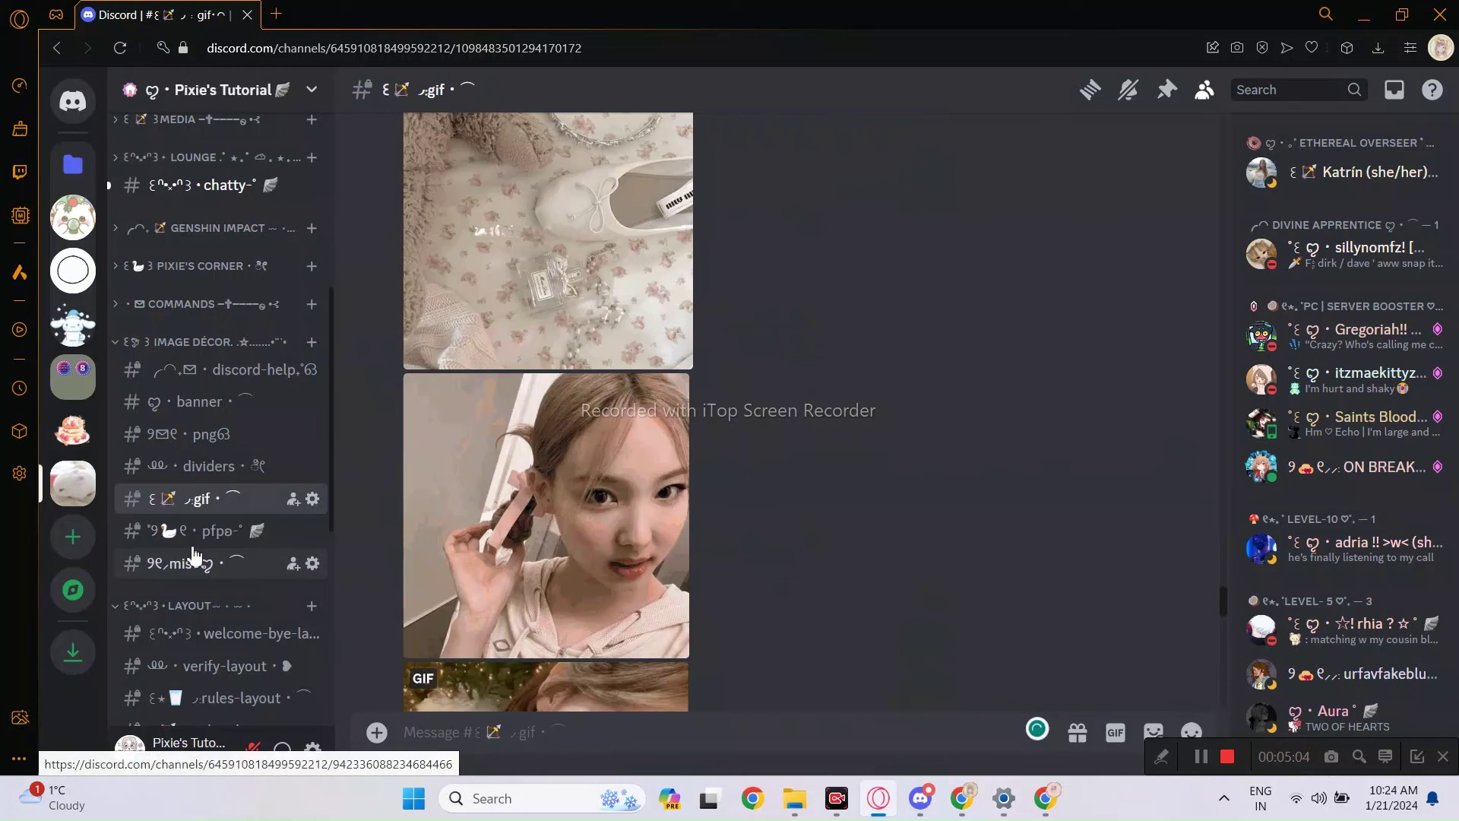
{"action": "left_click", "coordinate": [190, 541]}
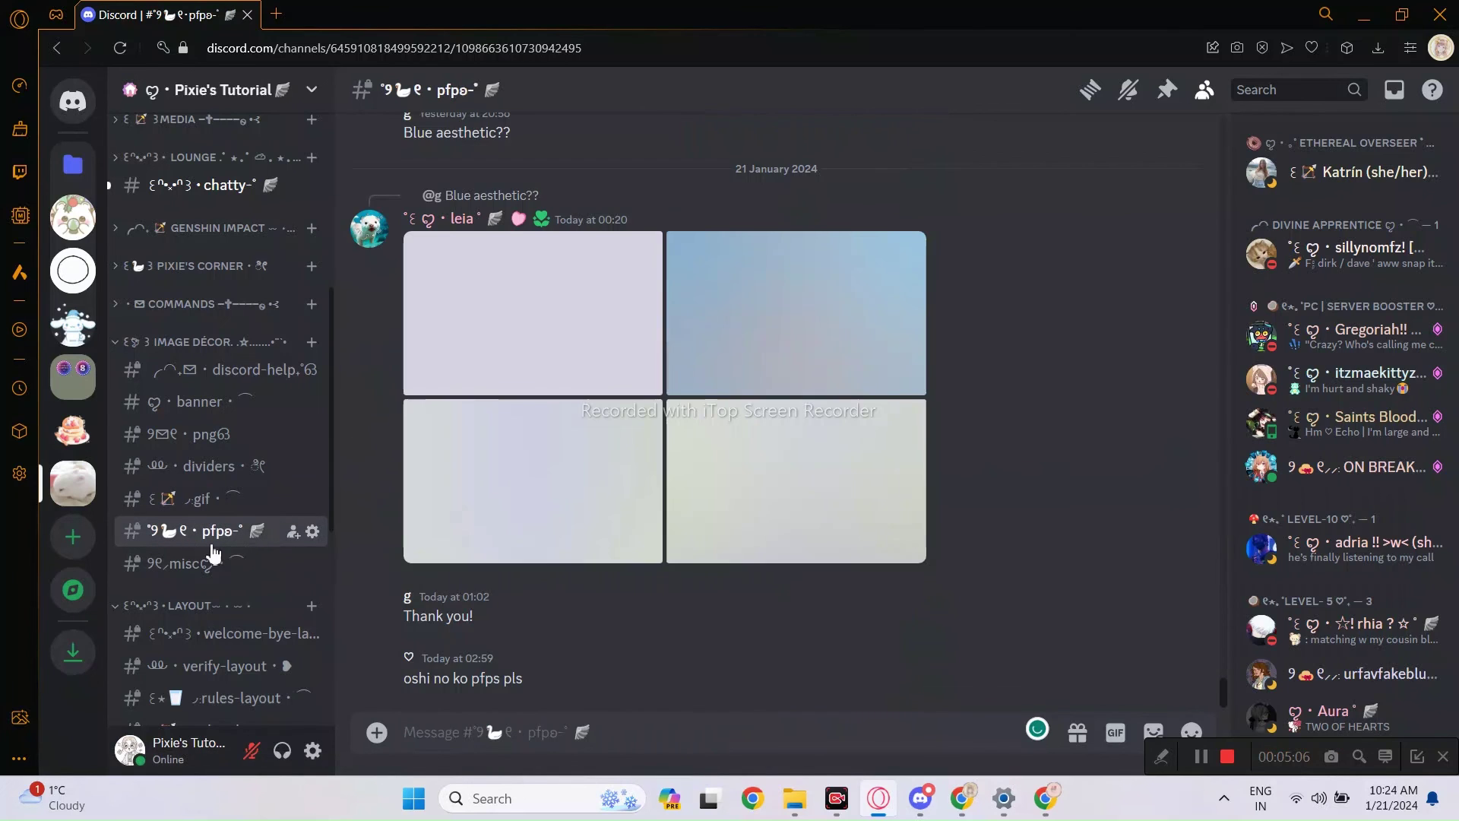
{"action": "scroll", "coordinate": [661, 410], "scroll_direction": "up", "scroll_amount": 5}
{"action": "scroll", "coordinate": [572, 636], "scroll_direction": "up", "scroll_amount": 5}
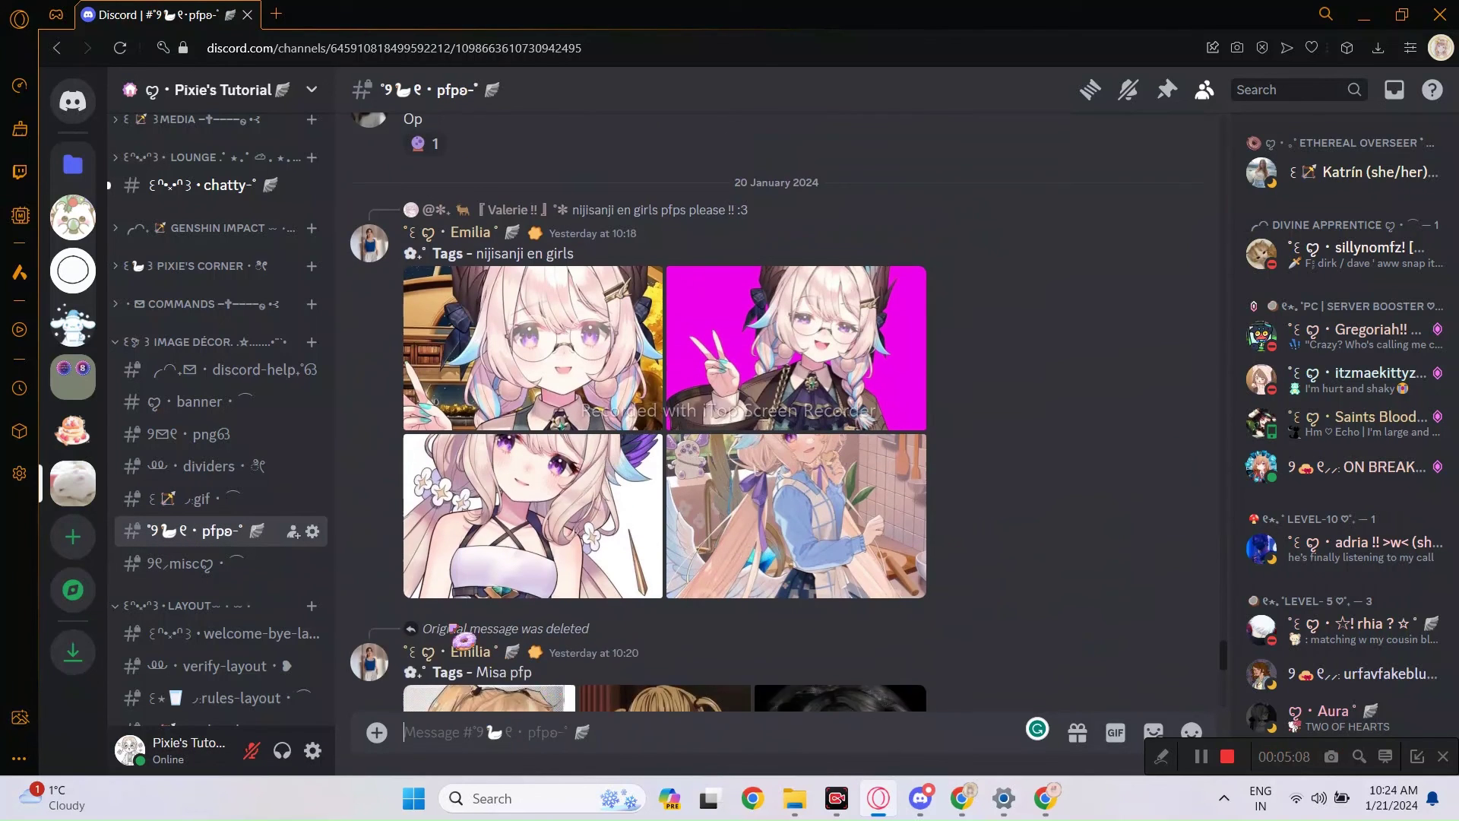
{"action": "scroll", "coordinate": [253, 601], "scroll_direction": "down", "scroll_amount": 5}
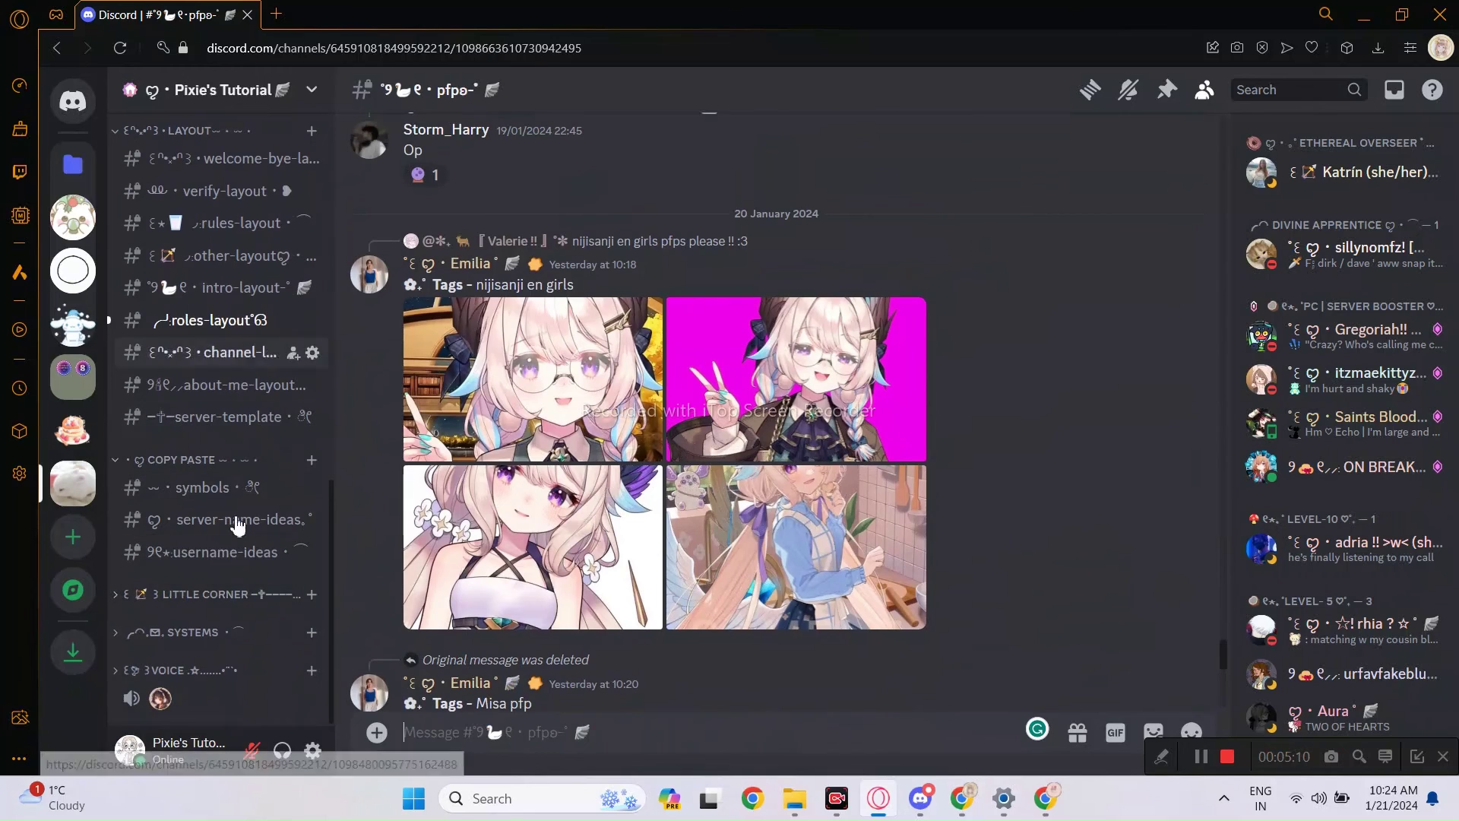
{"action": "scroll", "coordinate": [245, 488], "scroll_direction": "up", "scroll_amount": 5}
{"action": "scroll", "coordinate": [244, 488], "scroll_direction": "up", "scroll_amount": 3}
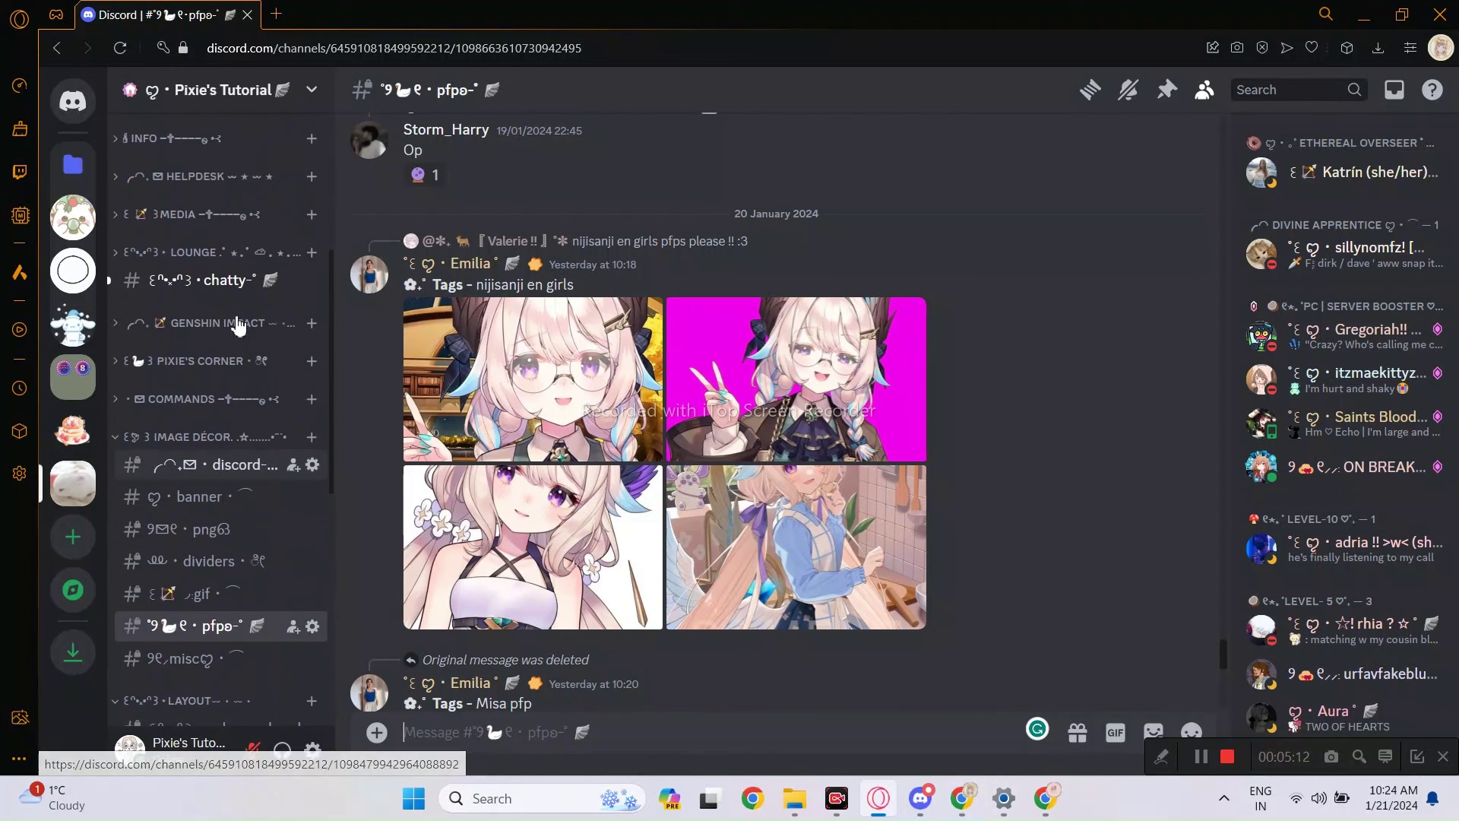
Step: Check chatty, expand GENSHIN IMPACT, and read the genshin channel's messages about game servers
{"action": "left_click", "coordinate": [234, 281]}
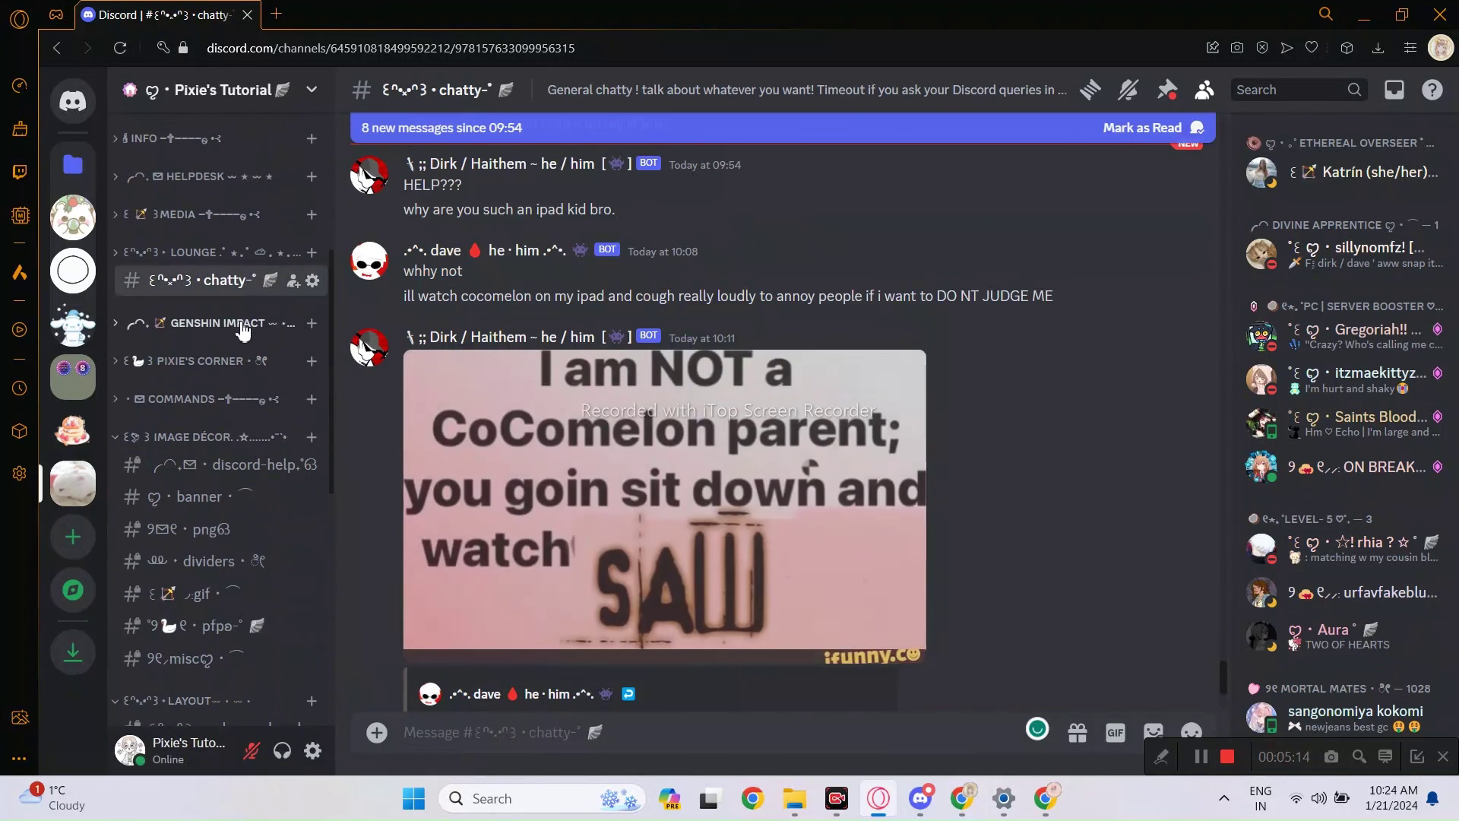
{"action": "scroll", "coordinate": [689, 567], "scroll_direction": "up", "scroll_amount": 5}
{"action": "scroll", "coordinate": [688, 567], "scroll_direction": "up", "scroll_amount": 10}
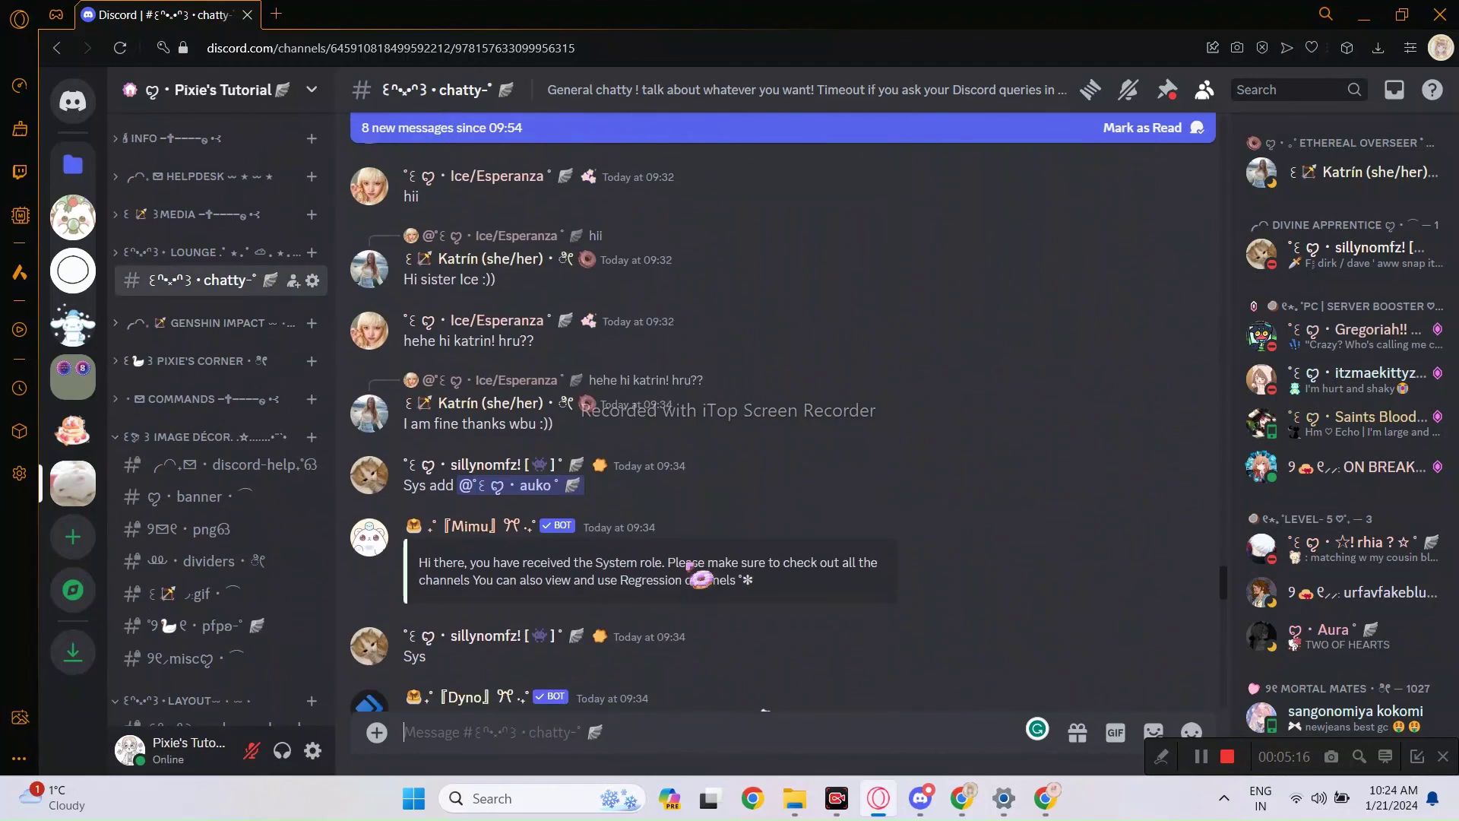
{"action": "left_click", "coordinate": [141, 323]}
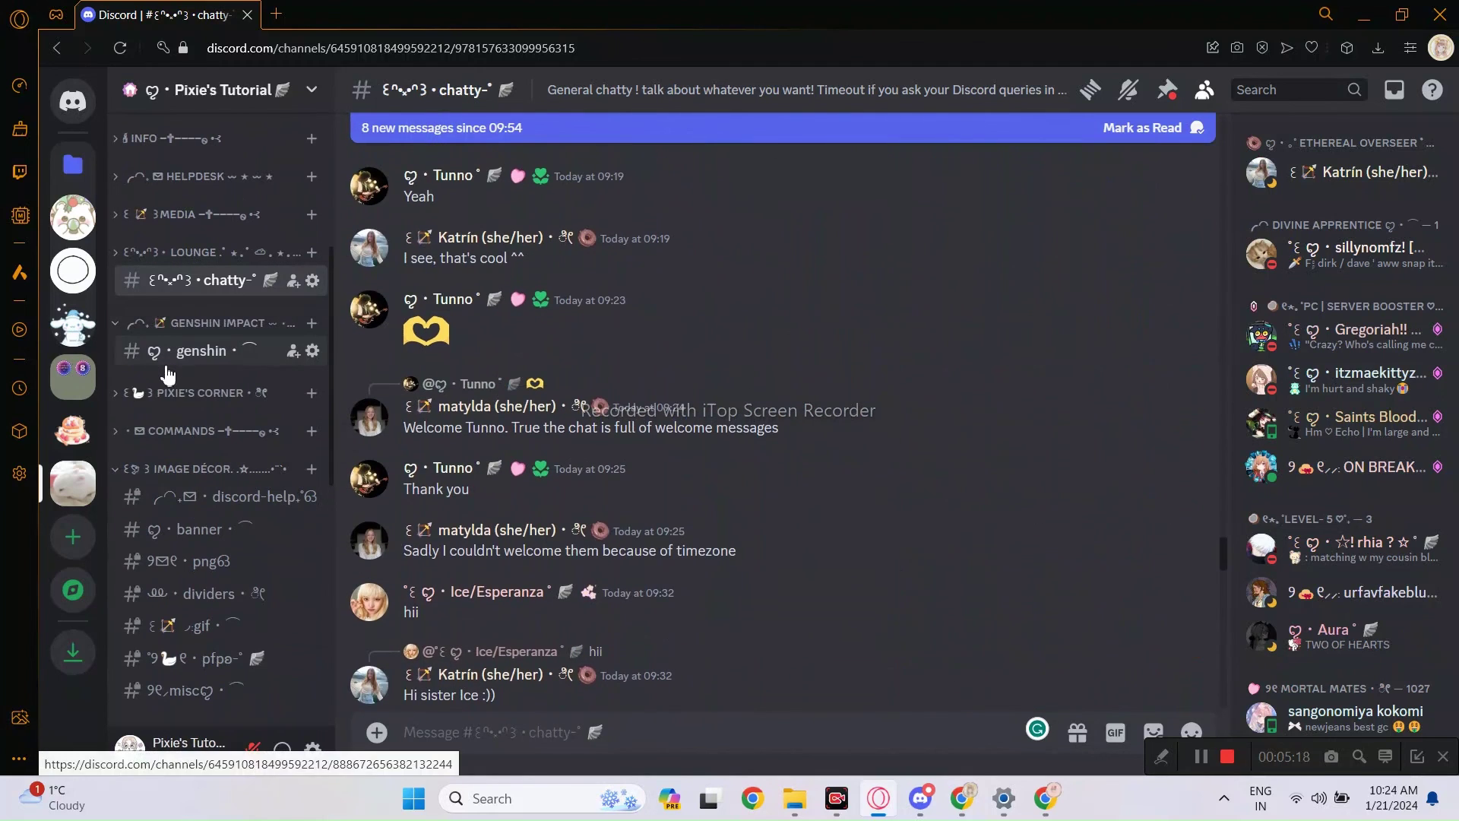
{"action": "left_click", "coordinate": [226, 357]}
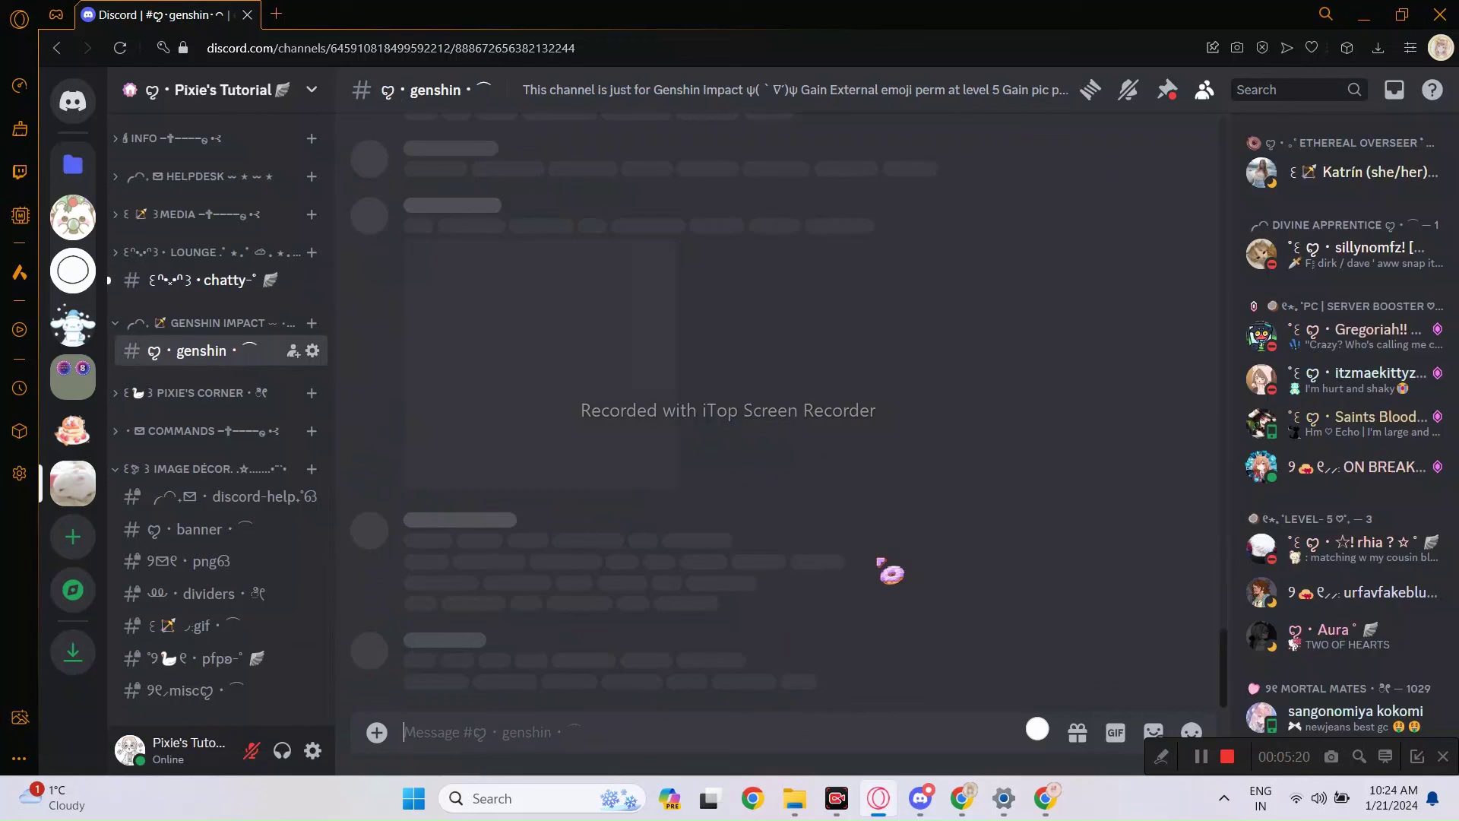
{"action": "scroll", "coordinate": [899, 578], "scroll_direction": "up", "scroll_amount": 15}
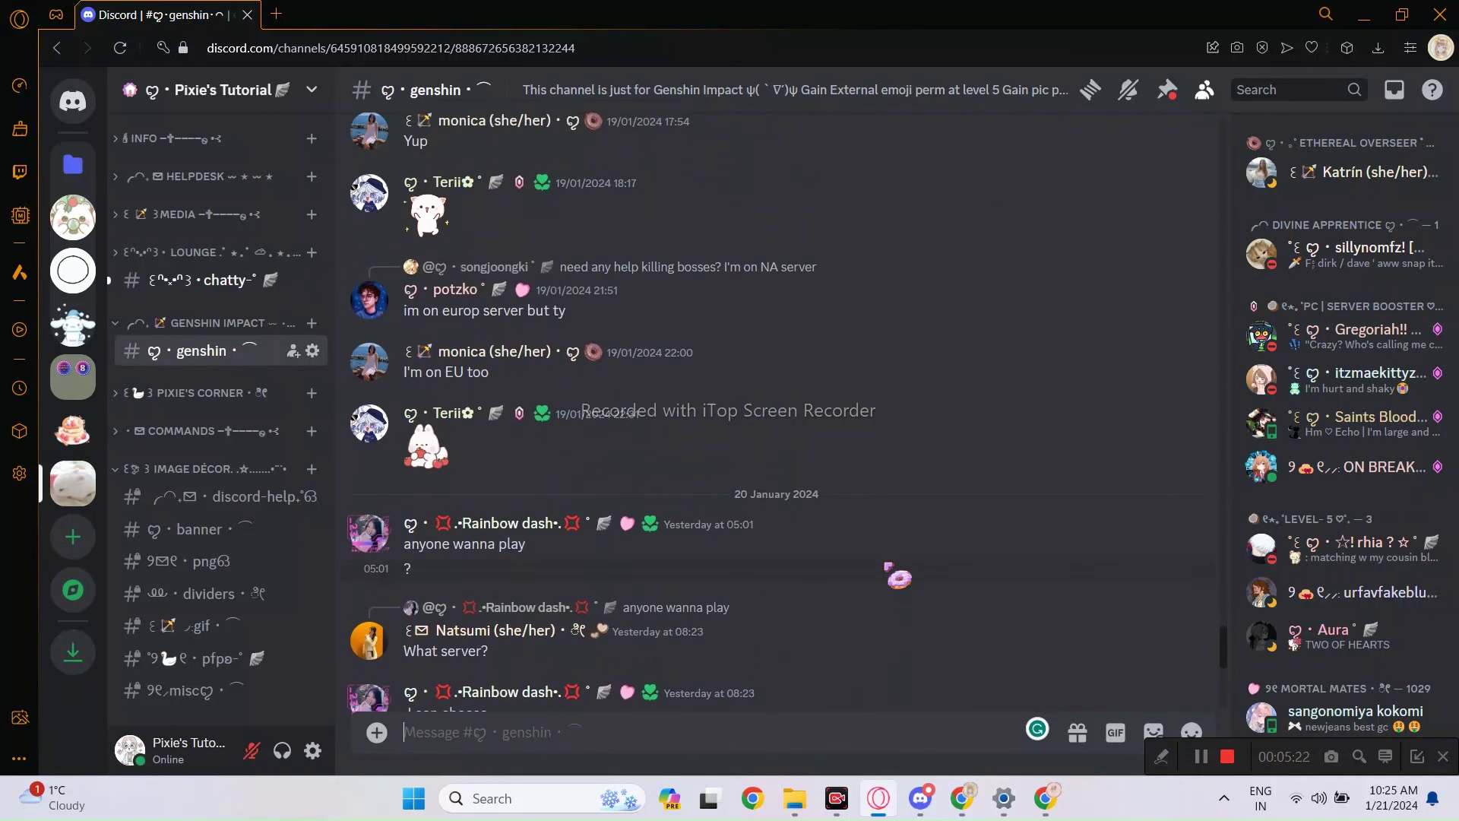